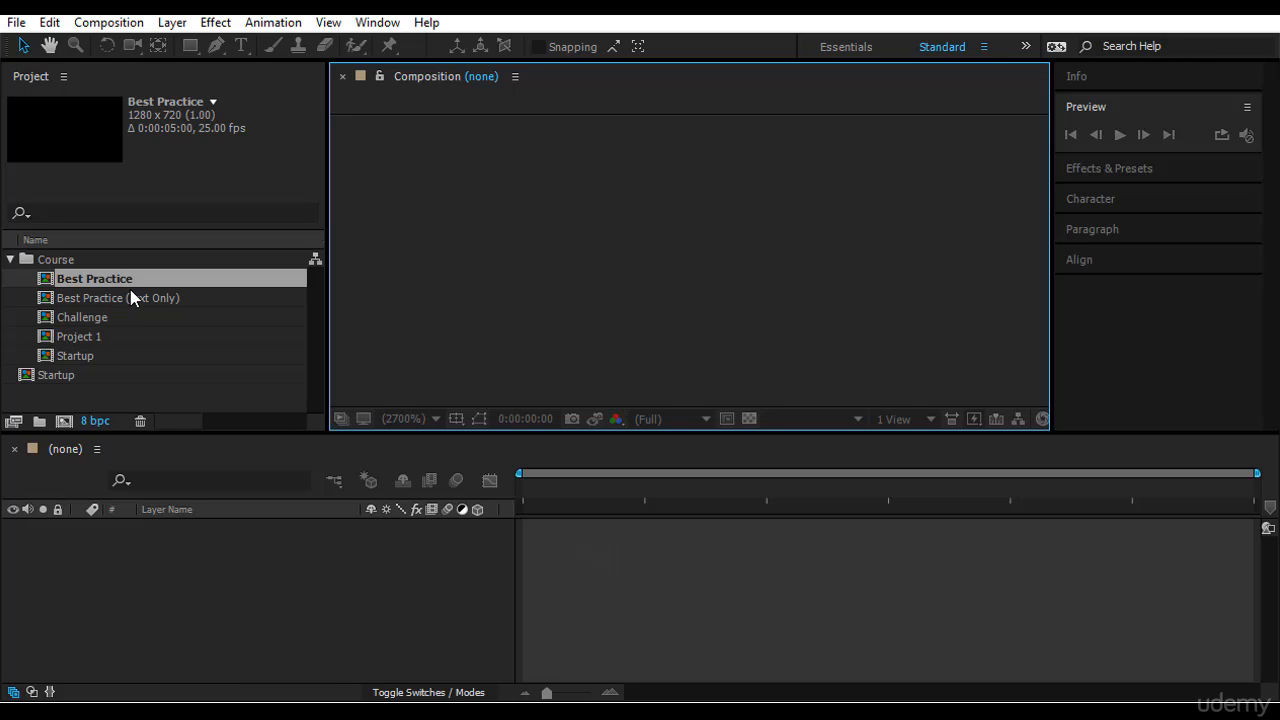
Step: Open the Best Practice composition from the Course folder and preview its animation from the start
click(73, 260)
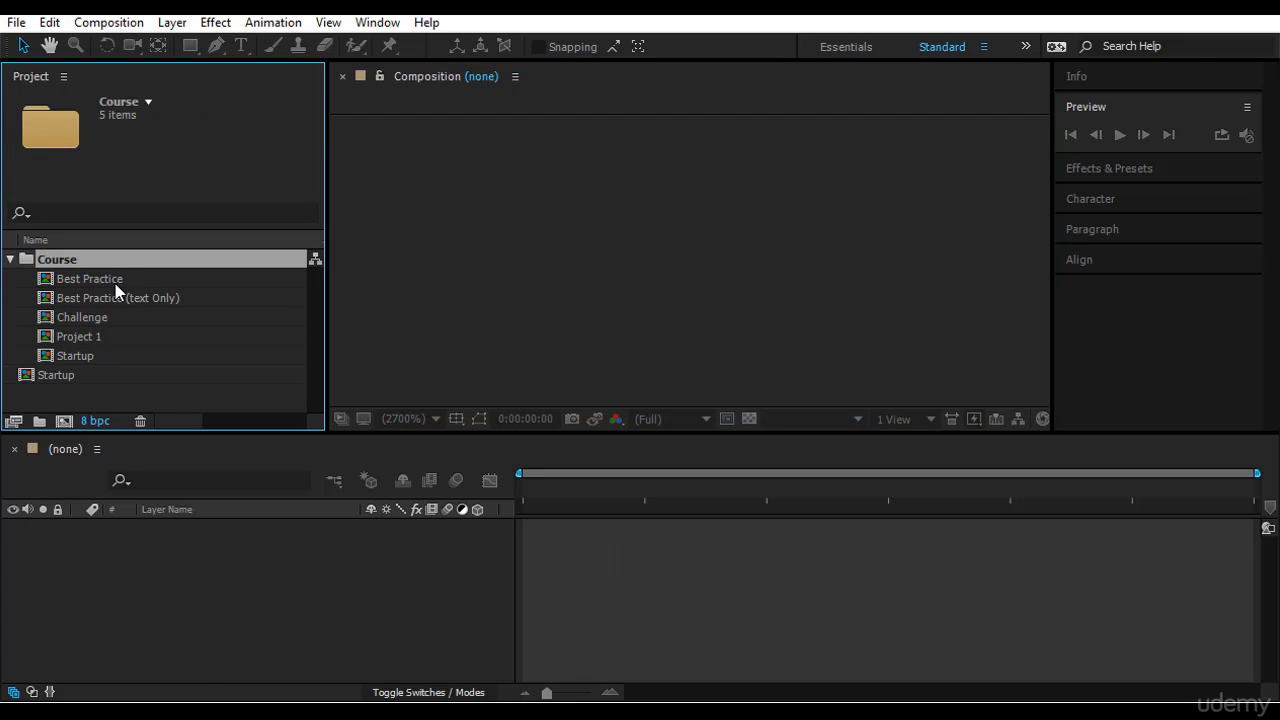
click(50, 286)
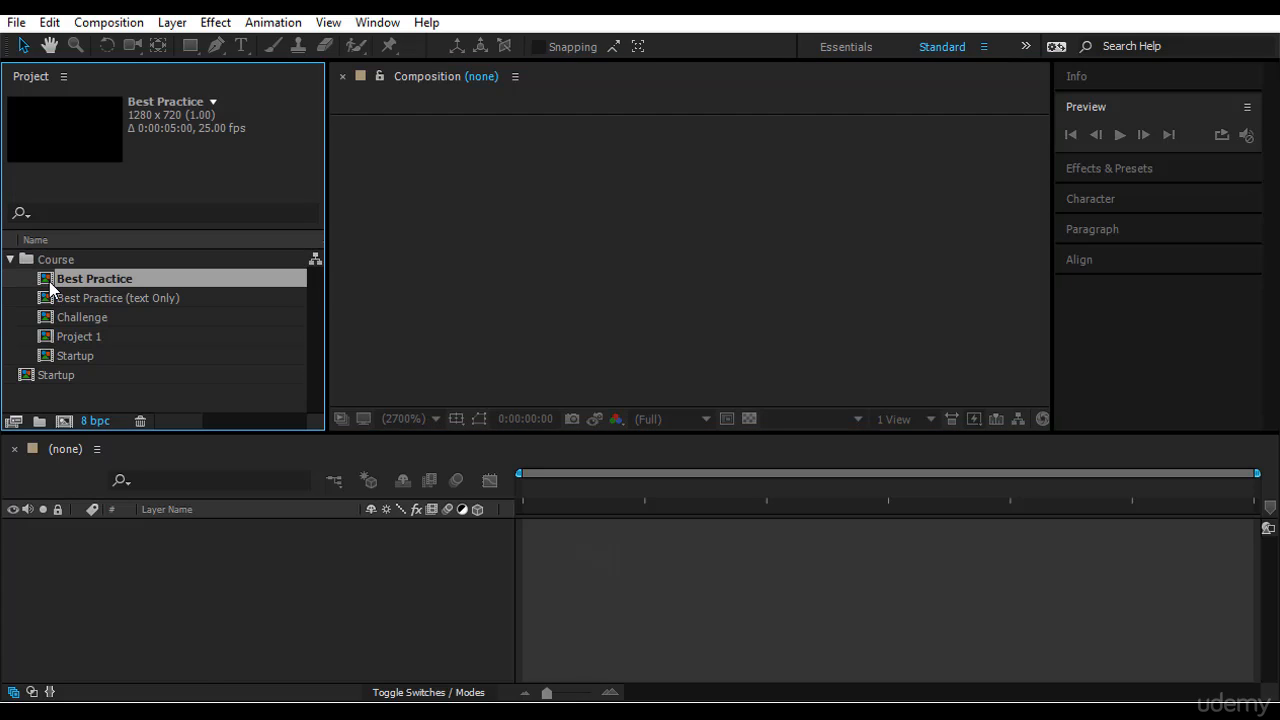
double_click(50, 285)
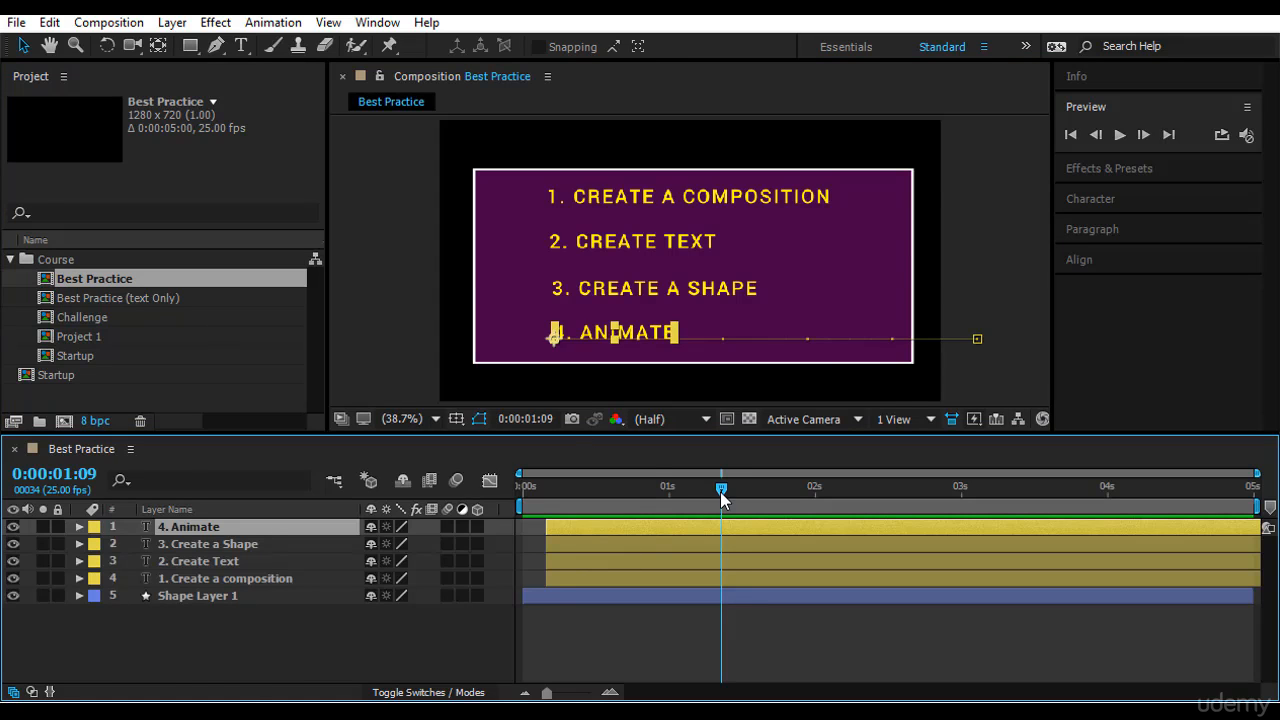
drag(720, 490, 558, 535)
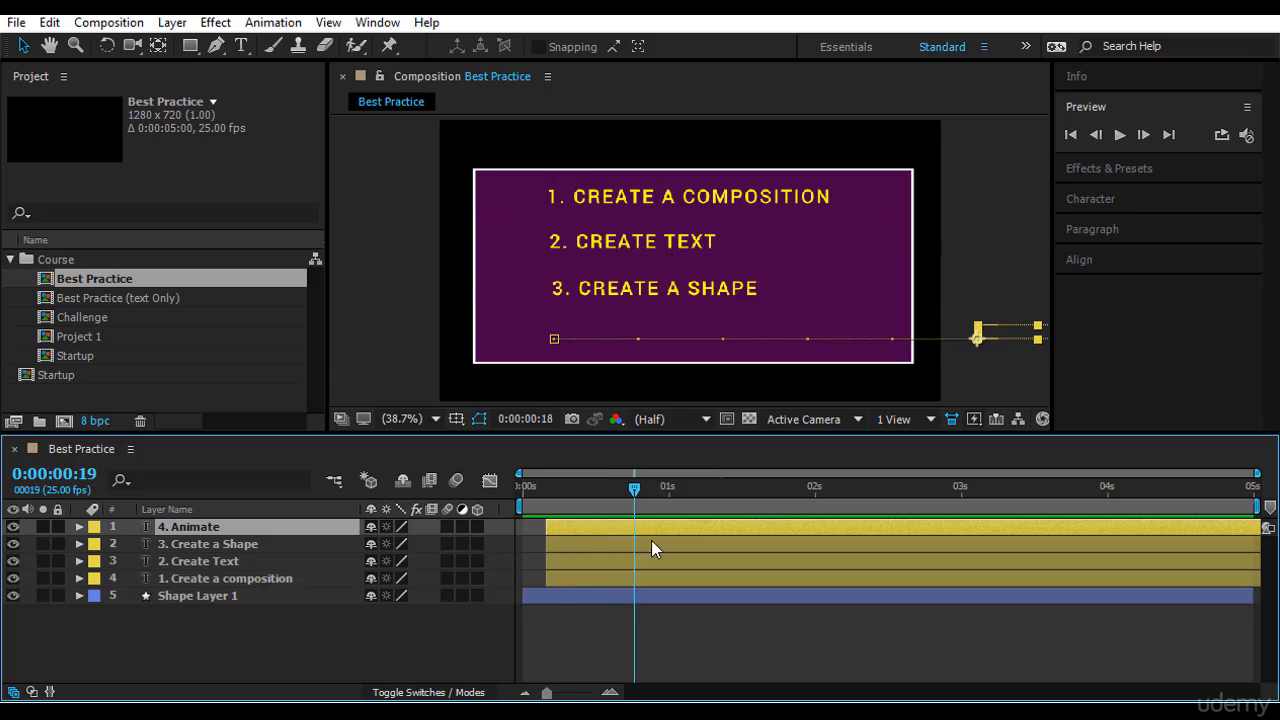
key(space)
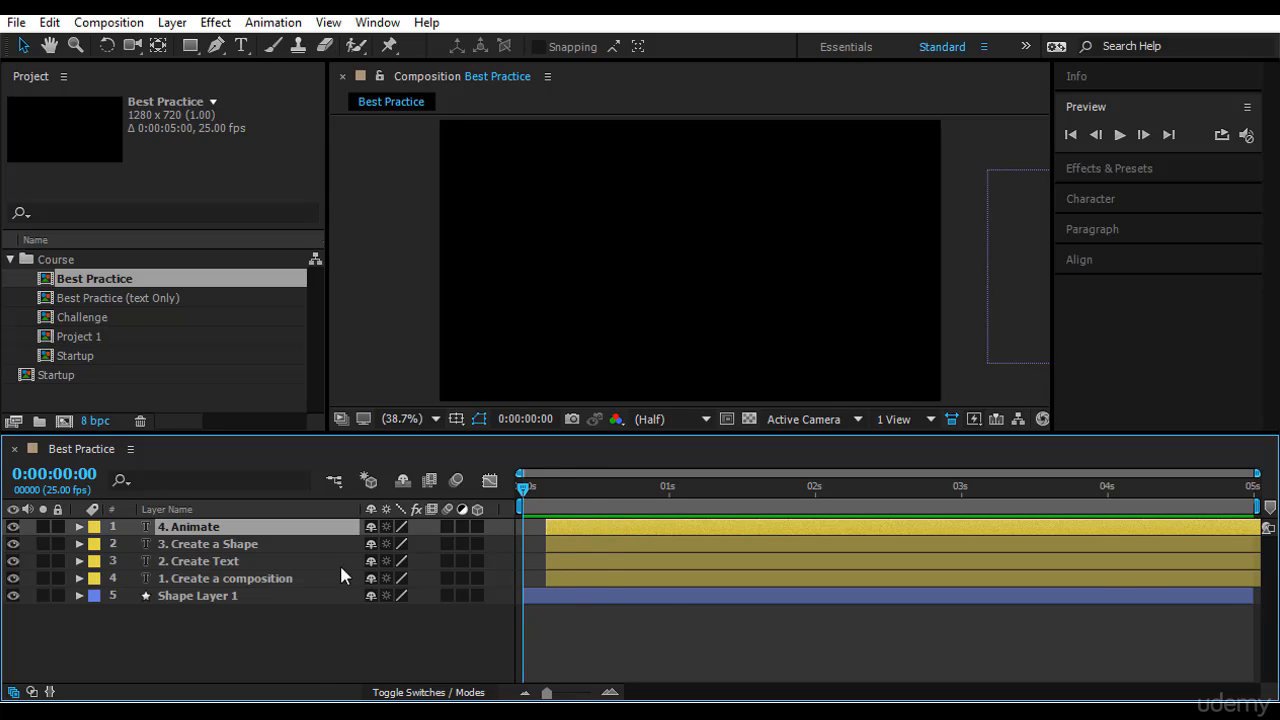
Step: Open the Best Practice (text Only) composition and scrub its timeline to examine the static layout
double_click(182, 300)
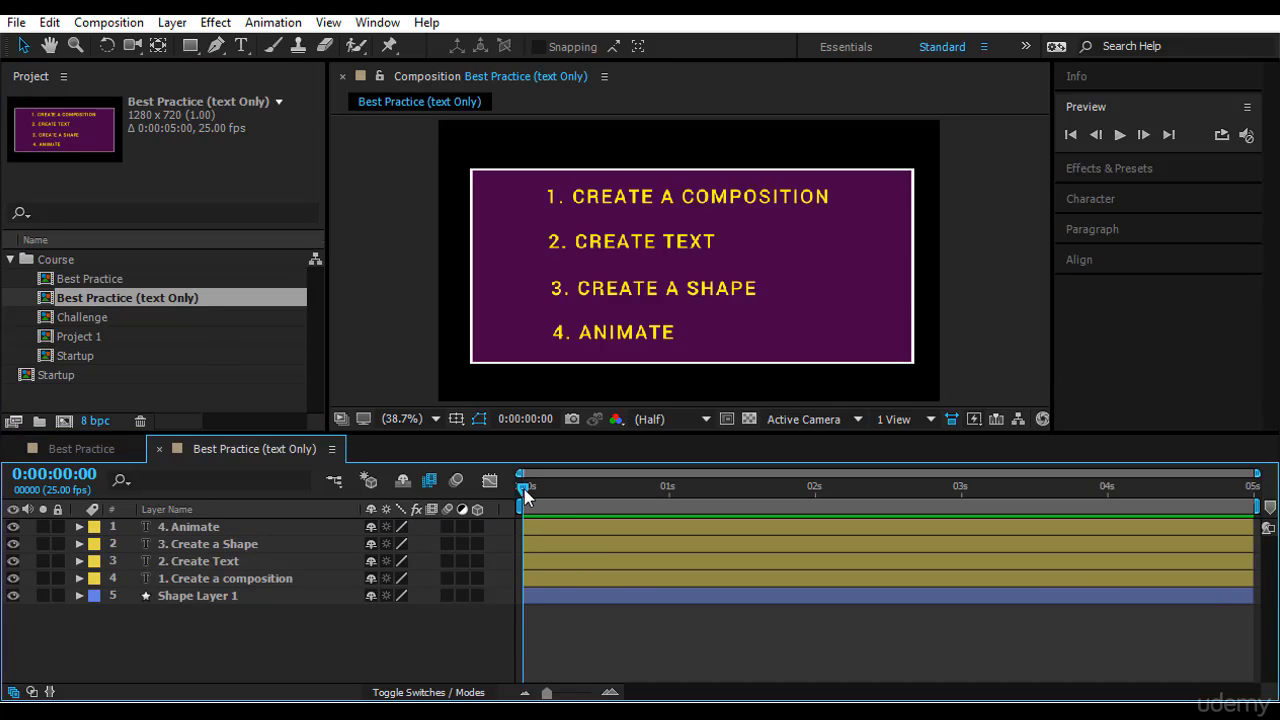
drag(524, 489, 727, 489)
drag(1012, 513, 504, 511)
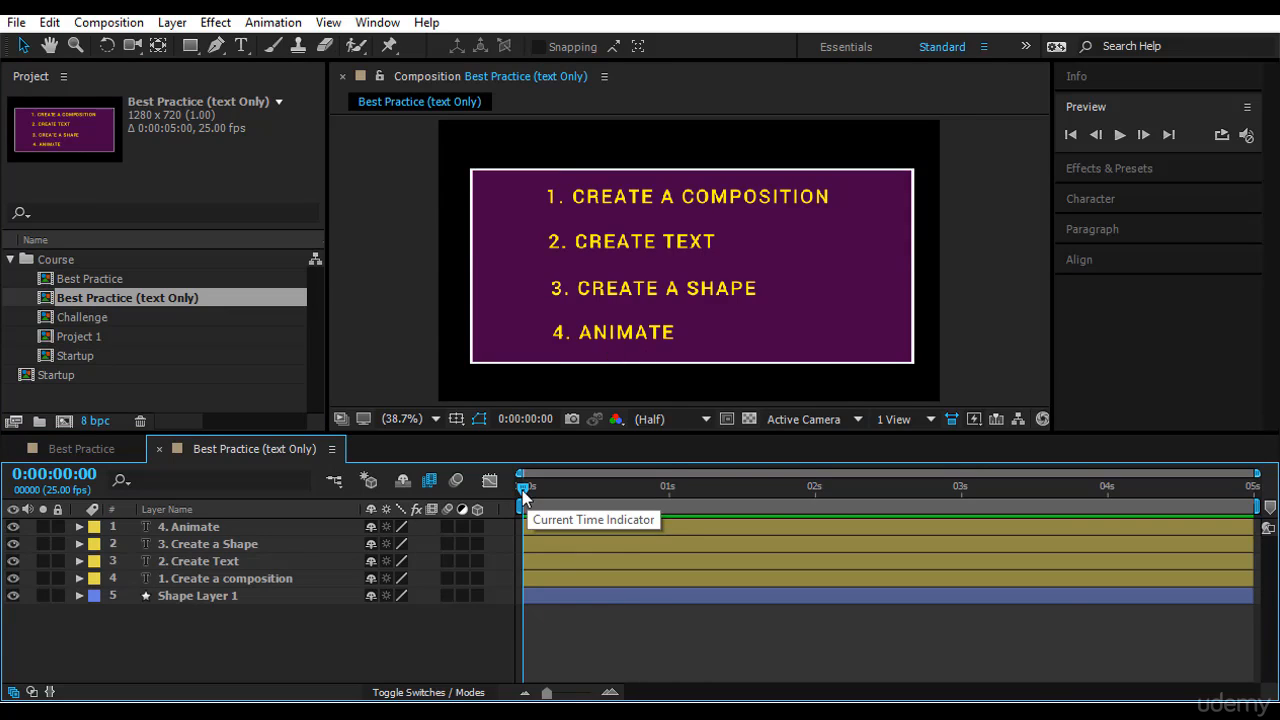
drag(557, 501, 458, 558)
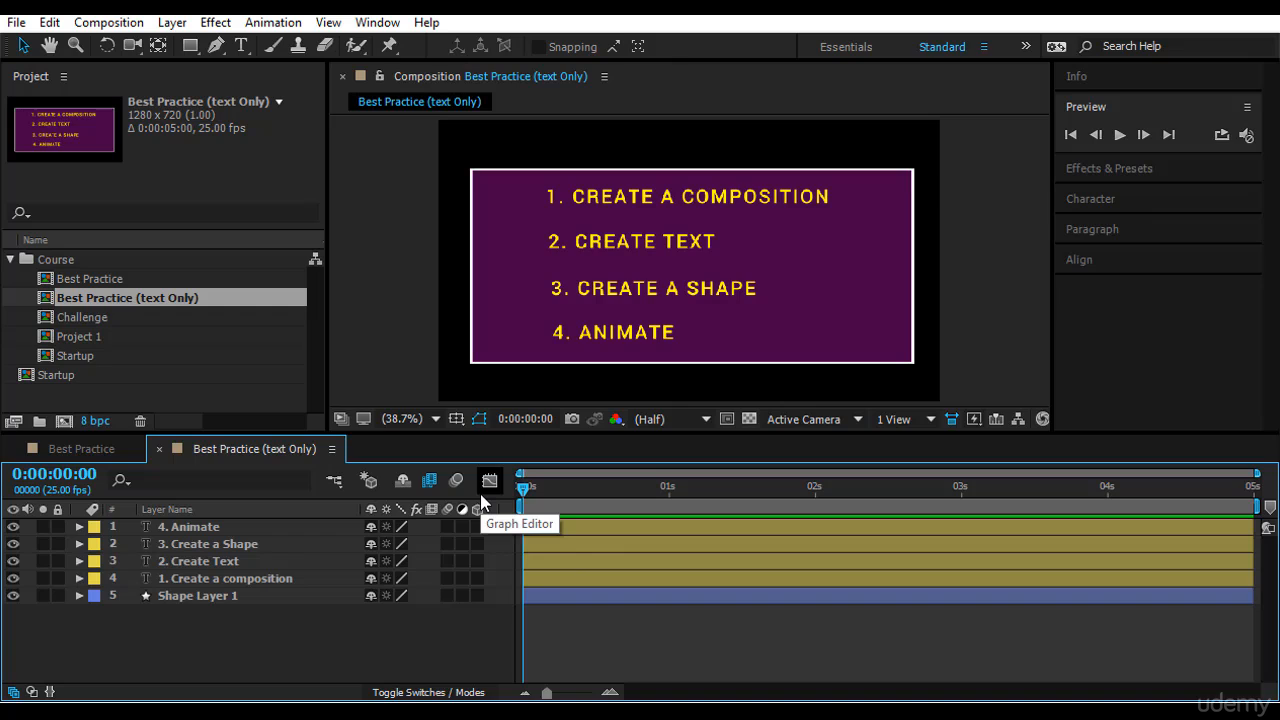
Step: Close all open composition views
click(538, 76)
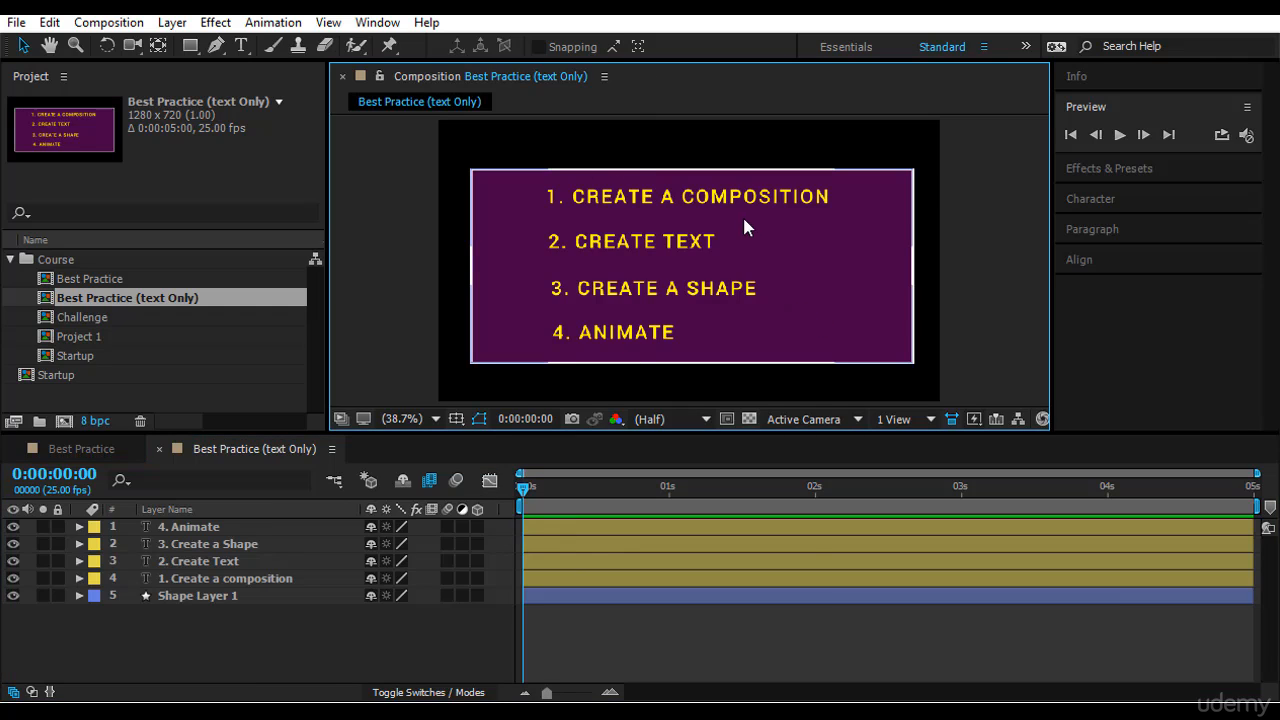
click(527, 78)
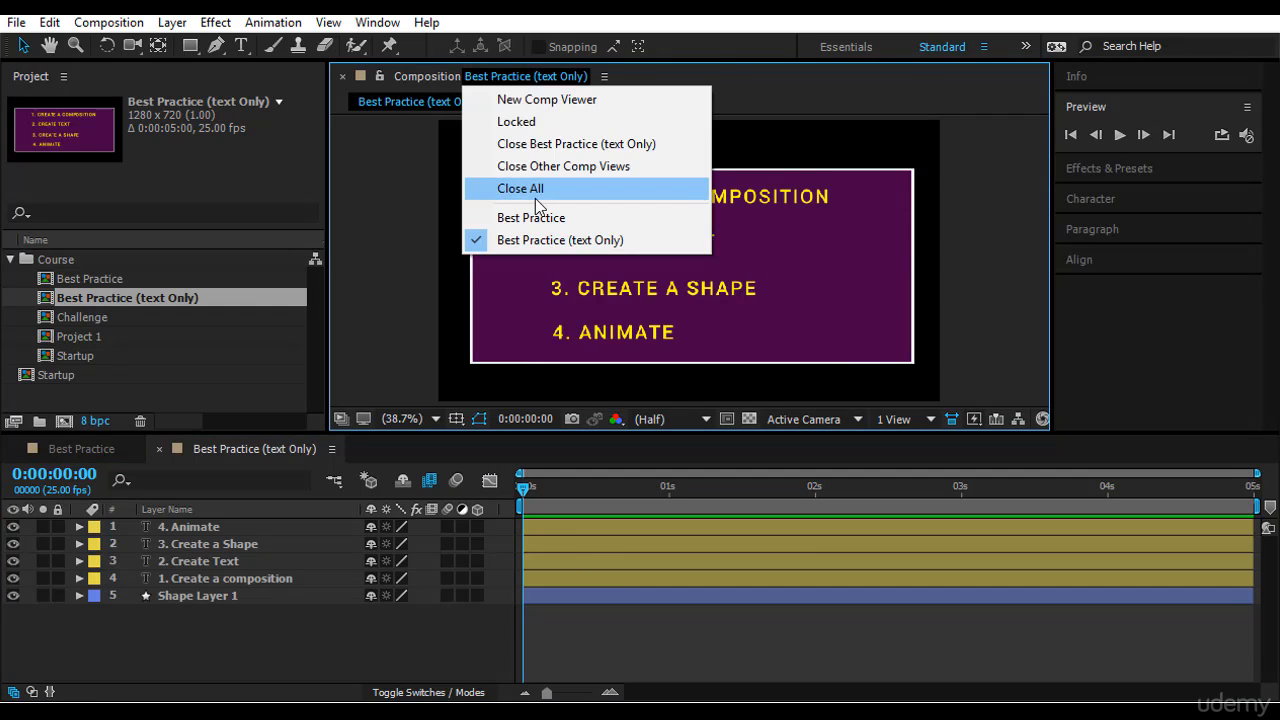
click(530, 189)
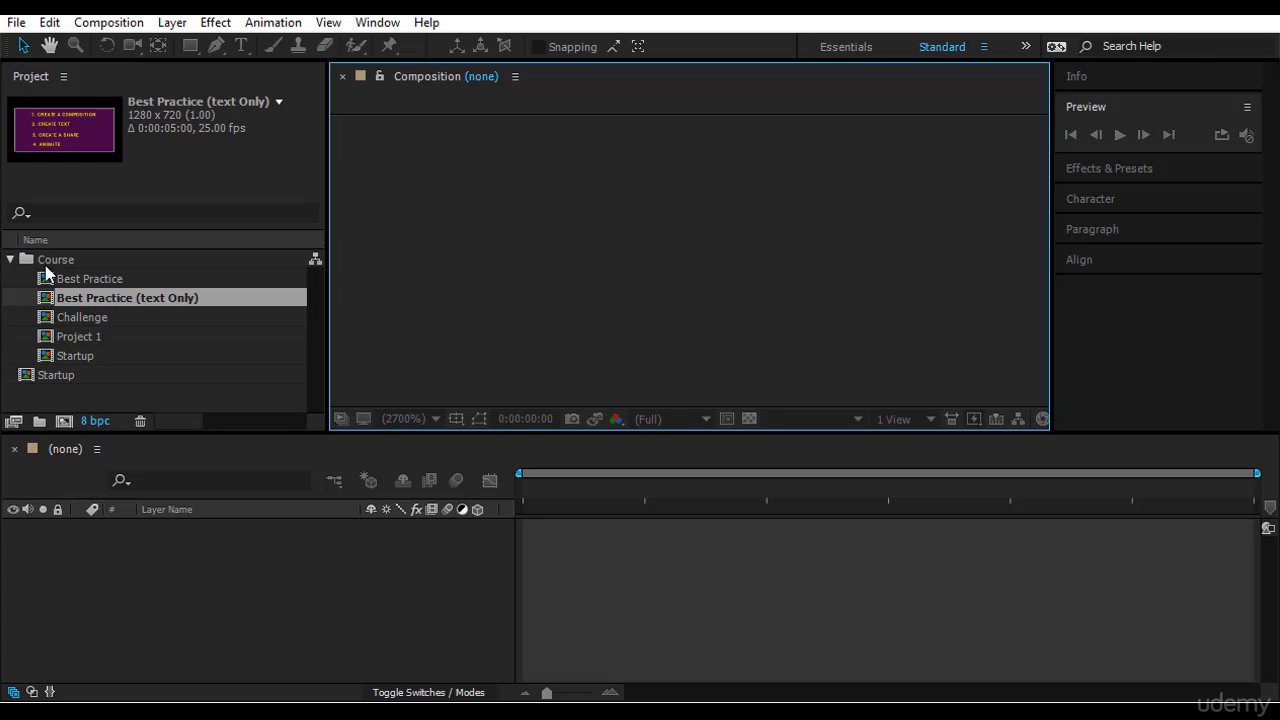
Step: Create a composition with the HDV/HDTV 720 25 preset and a 0:00:05:00 duration, and slightly enlarge the viewer area
click(64, 421)
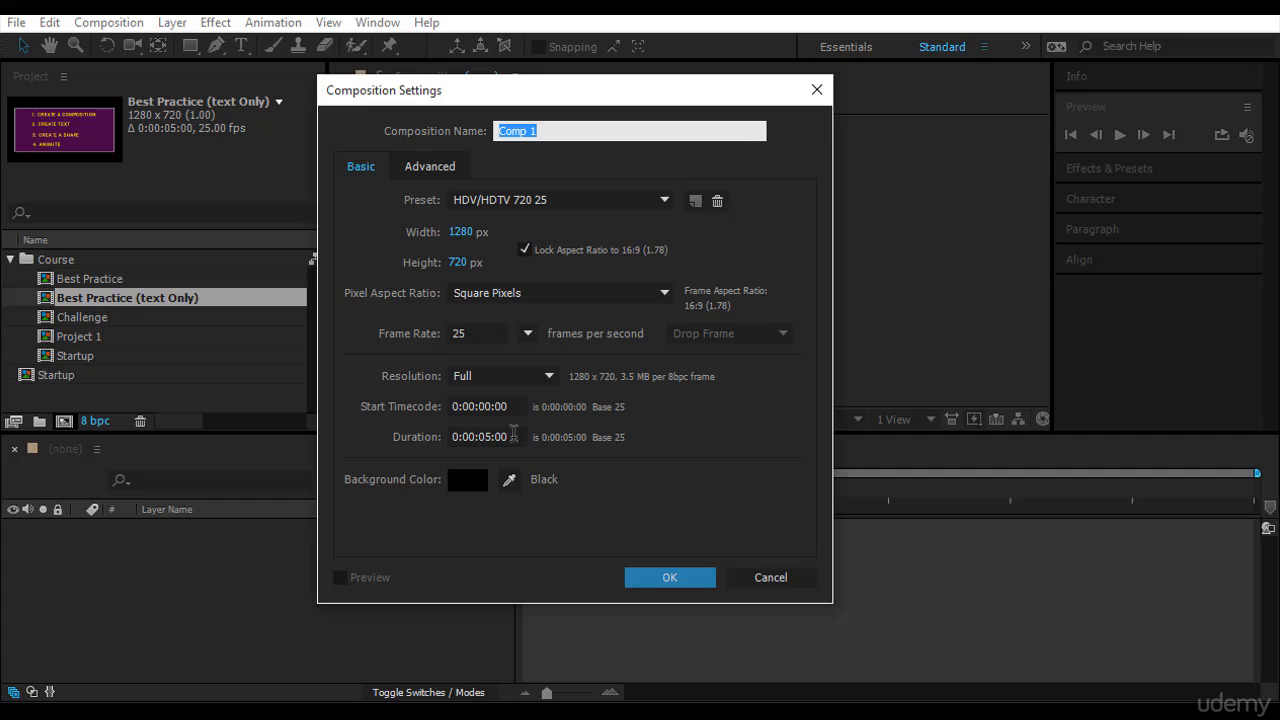
click(513, 436)
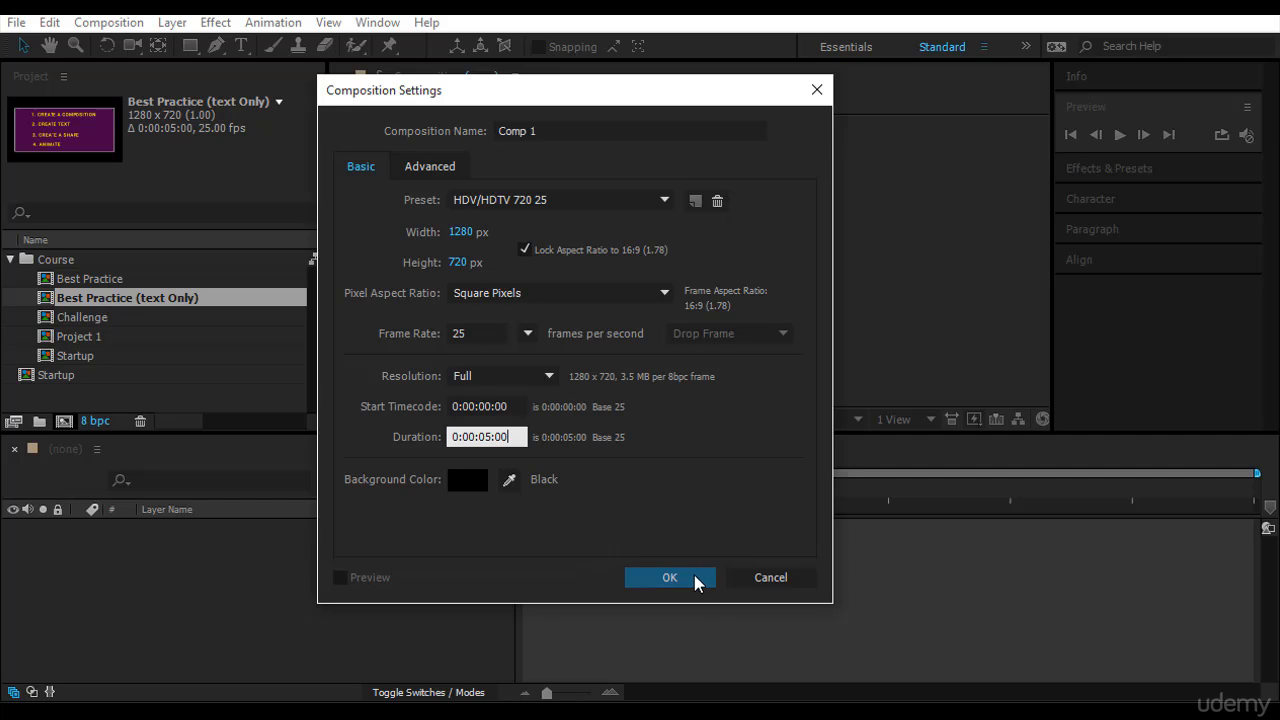
click(669, 578)
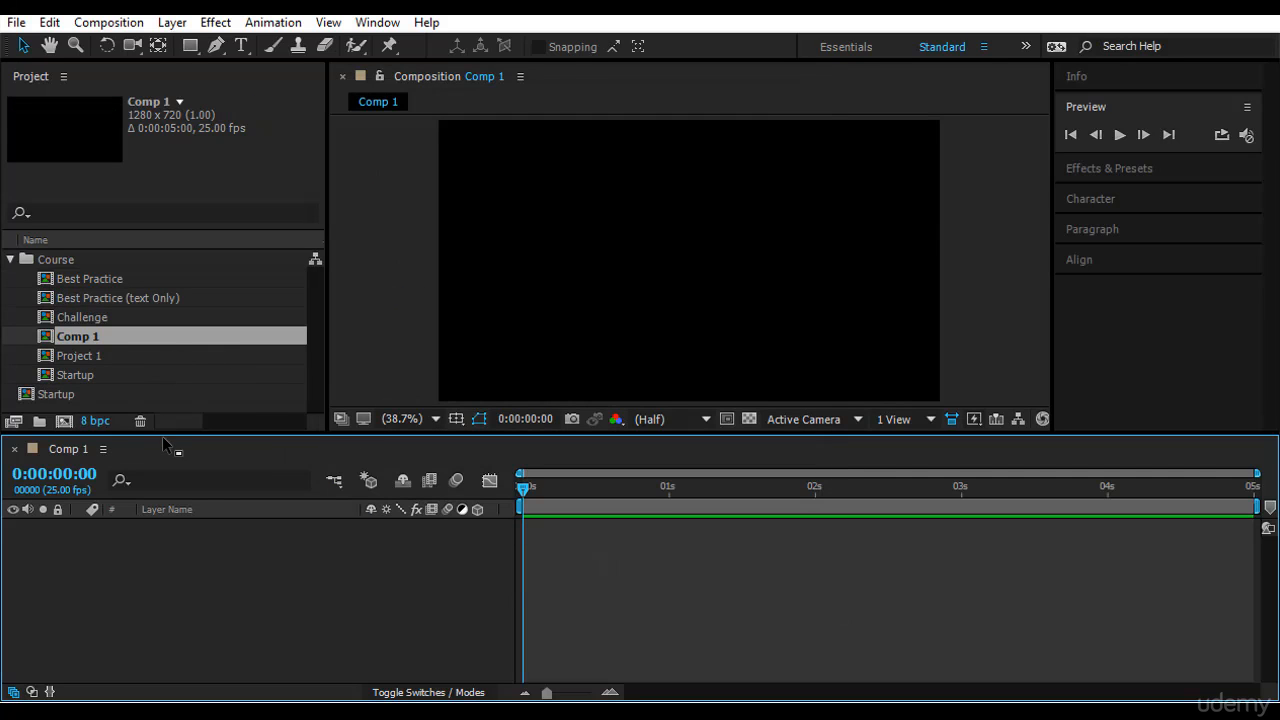
drag(164, 434, 164, 458)
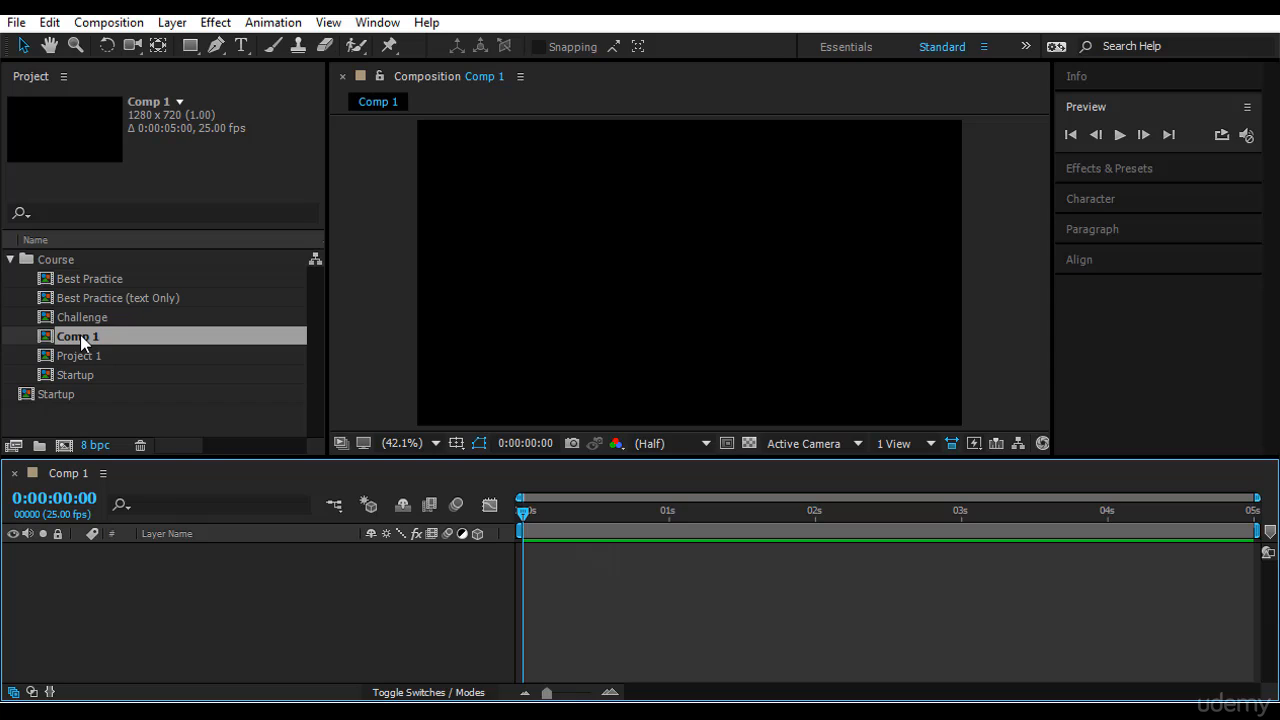
Step: Move Comp 1 out of the Course folder to the project's top level and collapse the folder
click(84, 340)
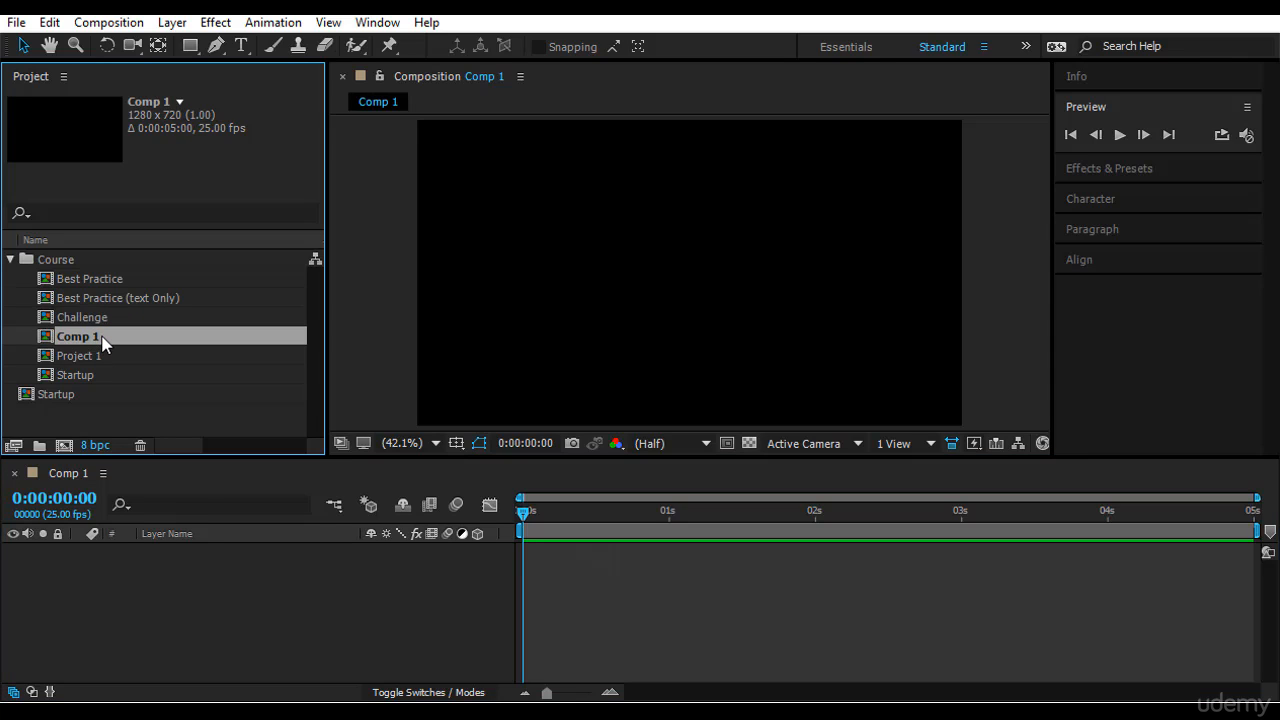
drag(103, 340, 112, 186)
click(10, 278)
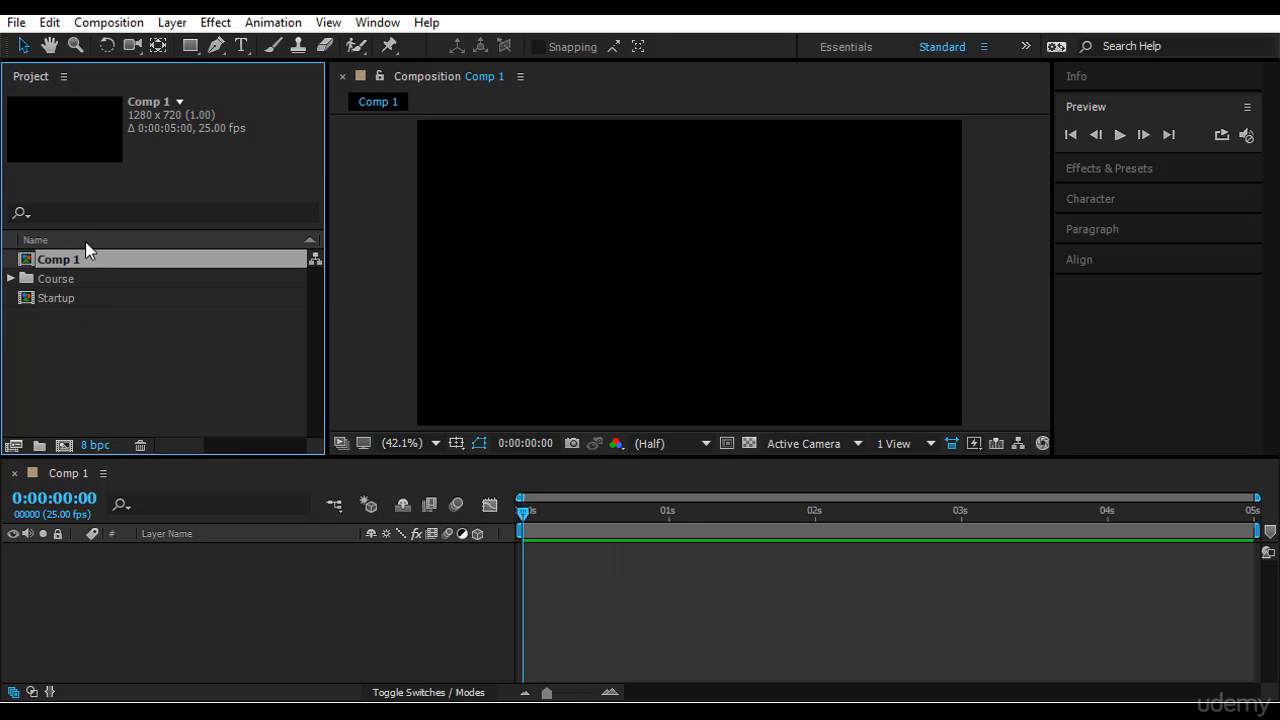
Step: Sort the project items by name in ascending order
click(85, 241)
click(87, 241)
click(58, 241)
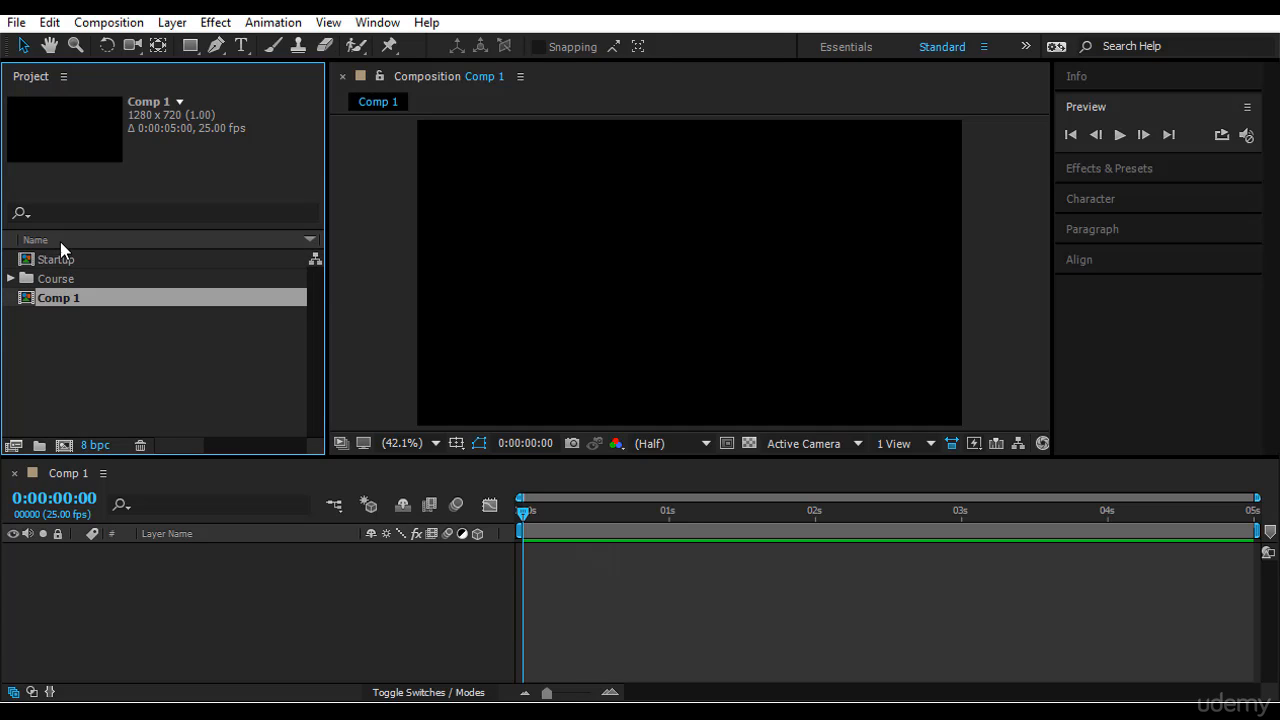
click(60, 243)
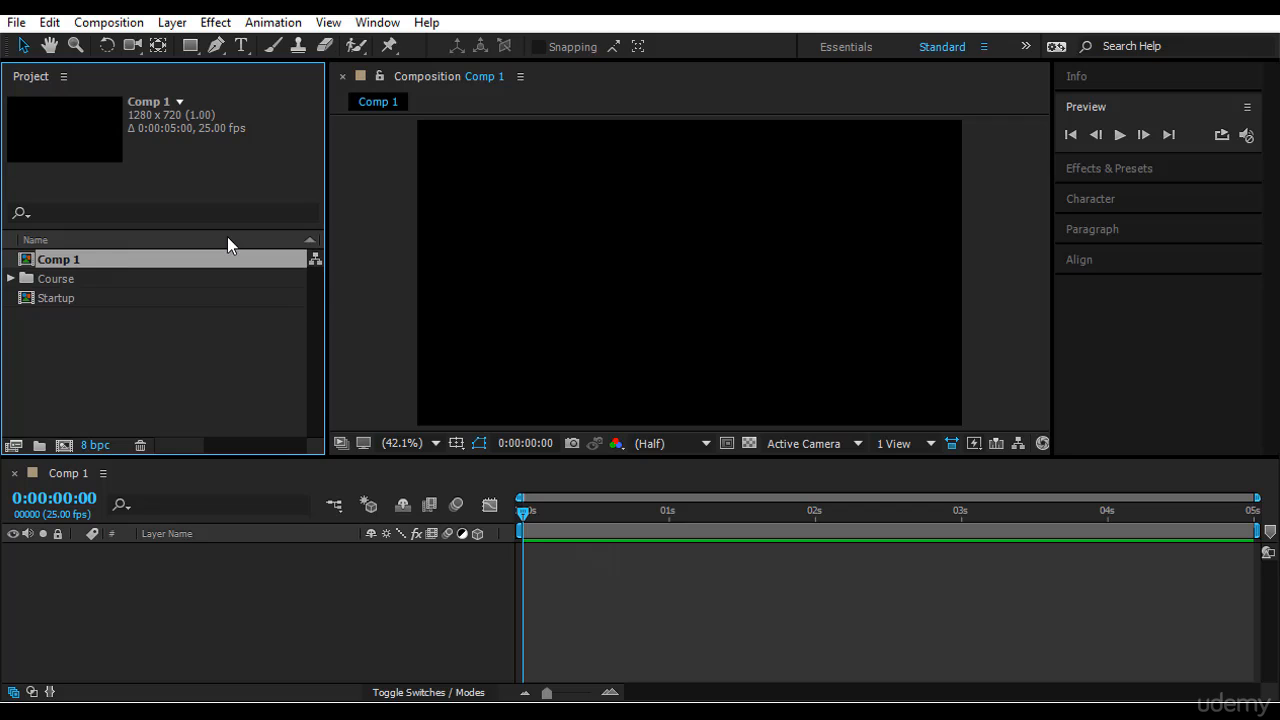
Step: Rename Comp 1 as Practice
key(Return)
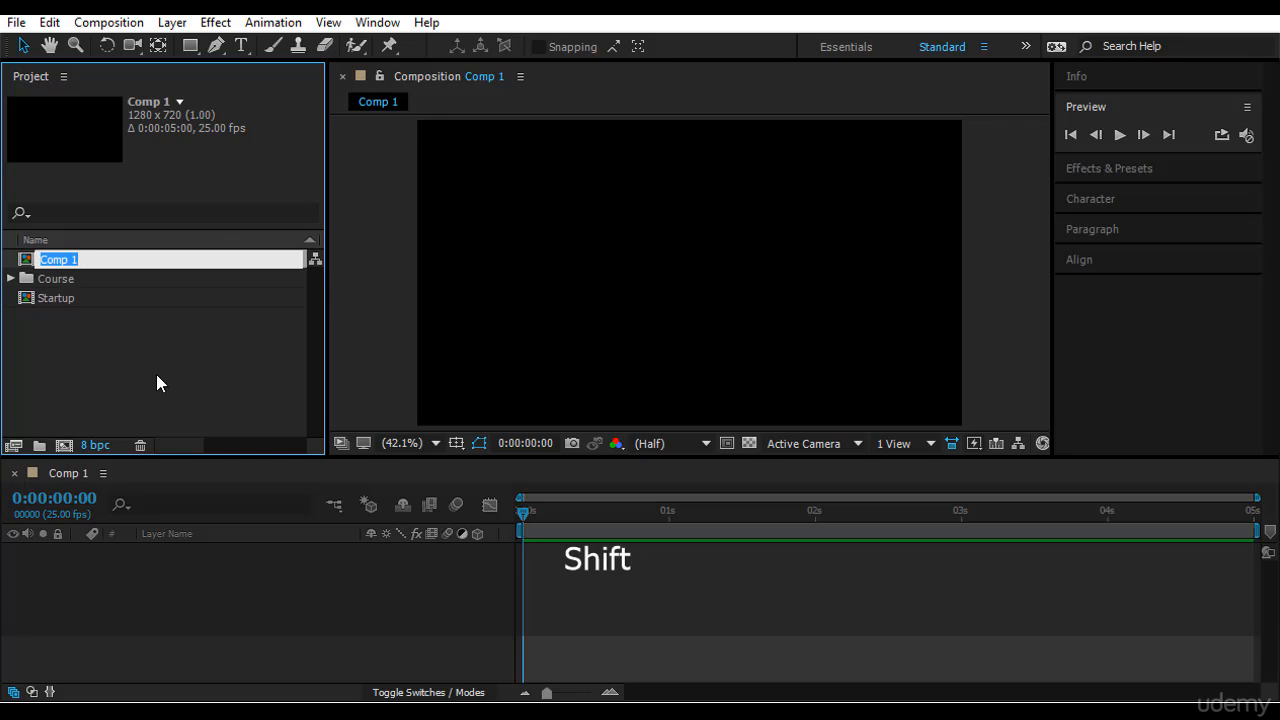
text(Practice)
key(Return)
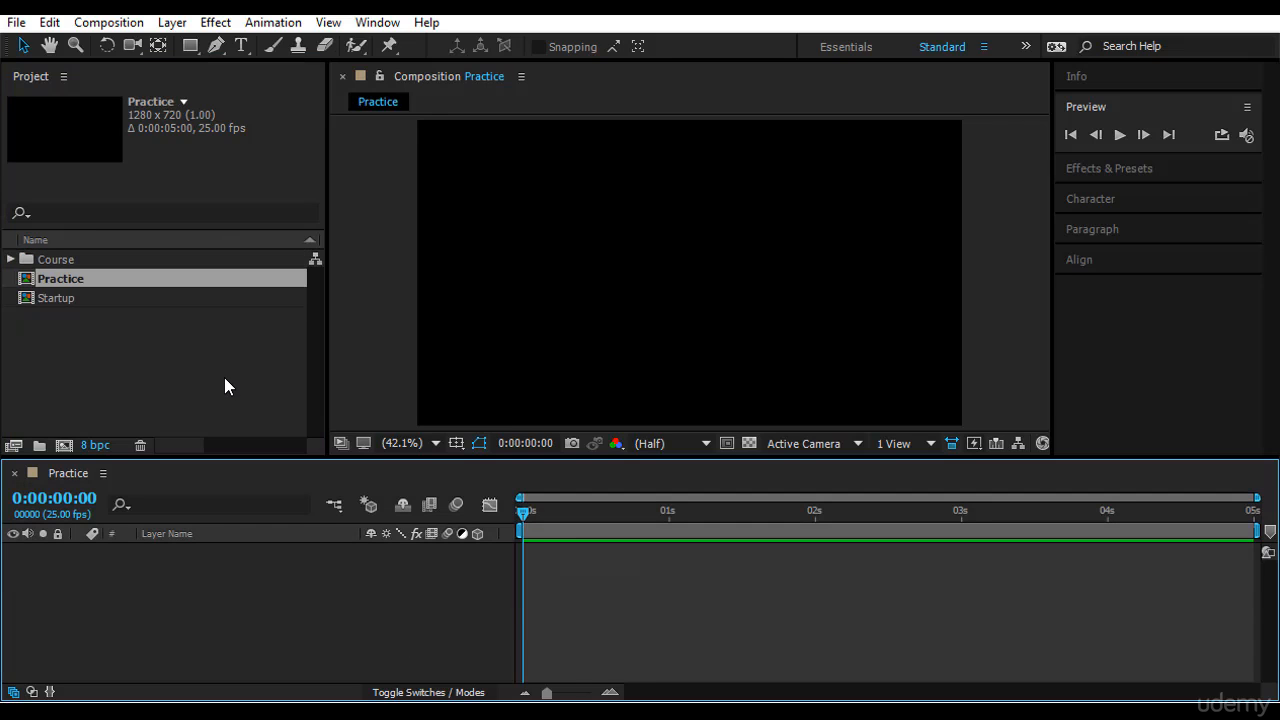
Step: Draw a wide purple rectangle with a 5 px white stroke across the middle of the Practice composition
click(190, 45)
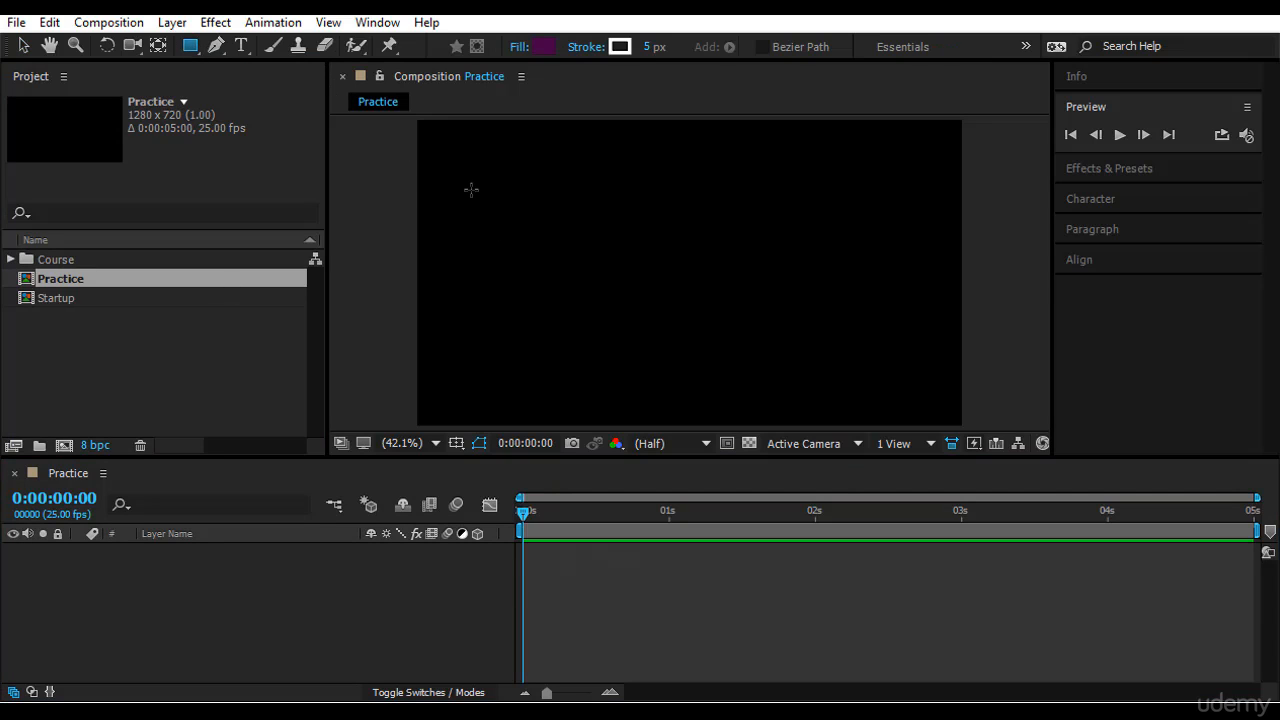
mouse_move(471, 190)
mouse_down()
mouse_move(517, 286)
mouse_move(934, 366)
mouse_move(913, 368)
mouse_up()
key(space)
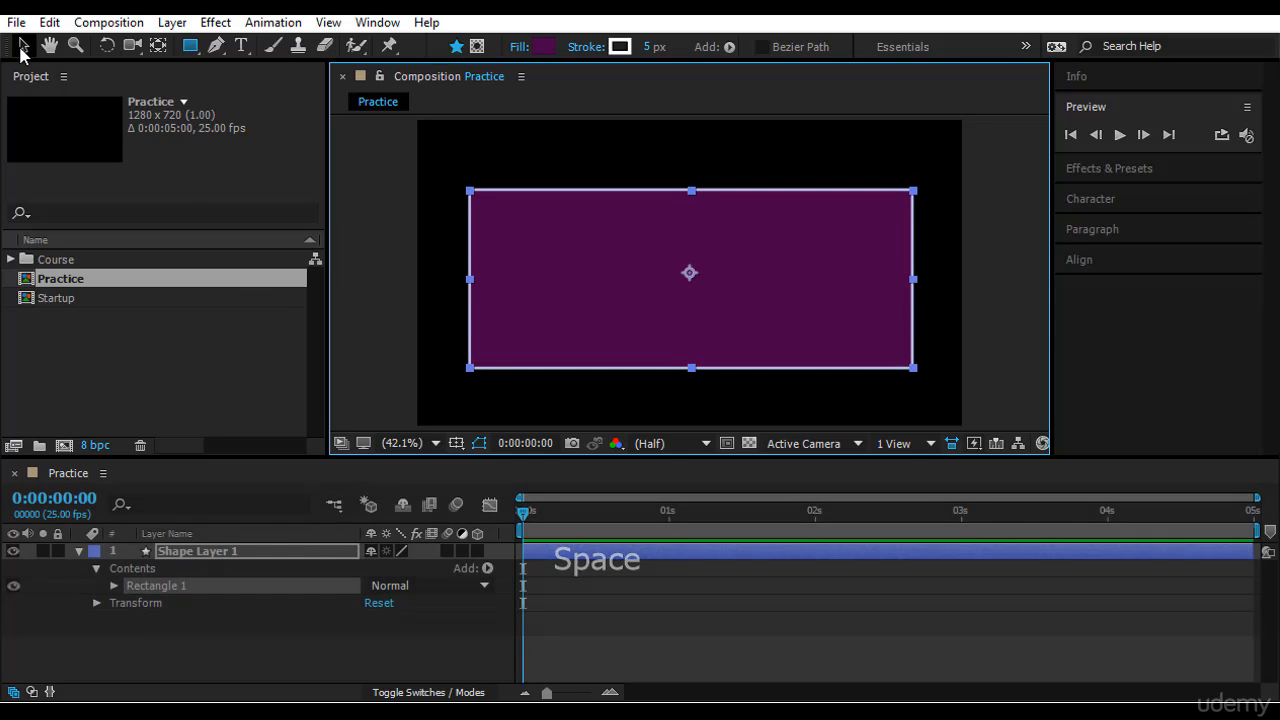
key(v)
Step: Centre the rectangle horizontally and vertically in the composition, make it slightly taller, and deselect it
click(1114, 259)
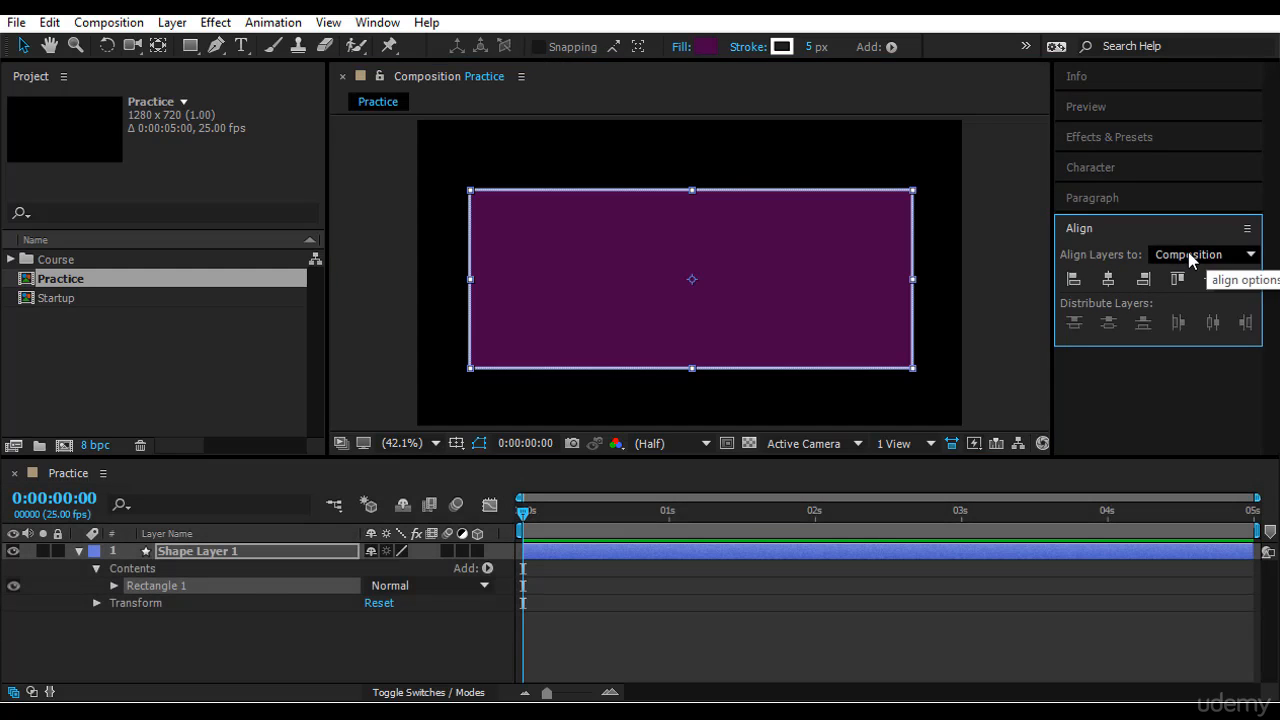
click(1190, 254)
click(1198, 302)
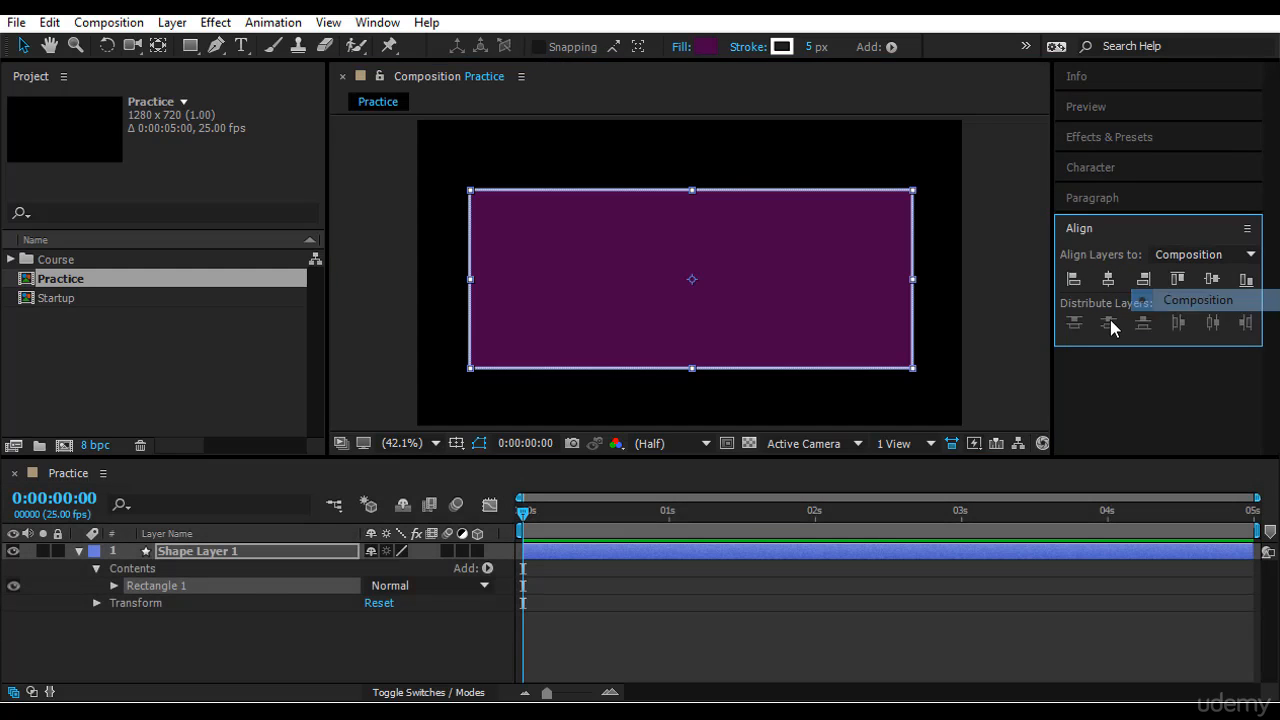
click(1108, 279)
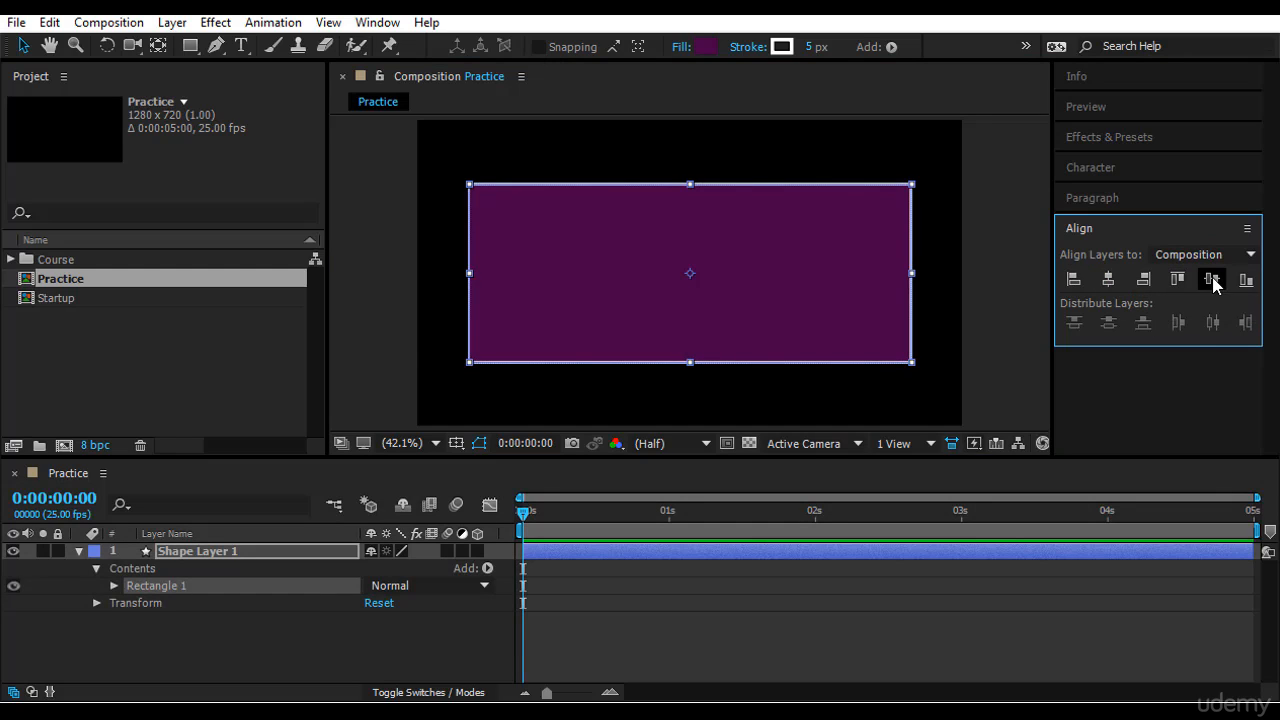
drag(692, 366, 690, 374)
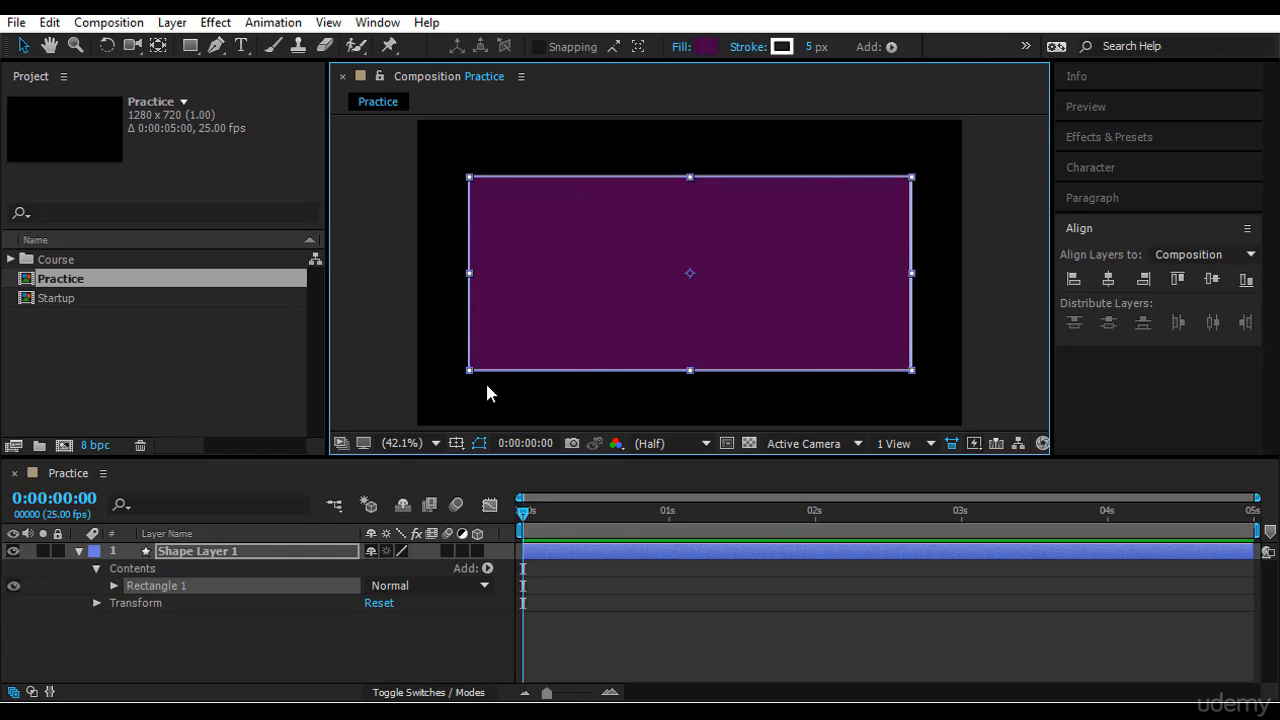
click(365, 342)
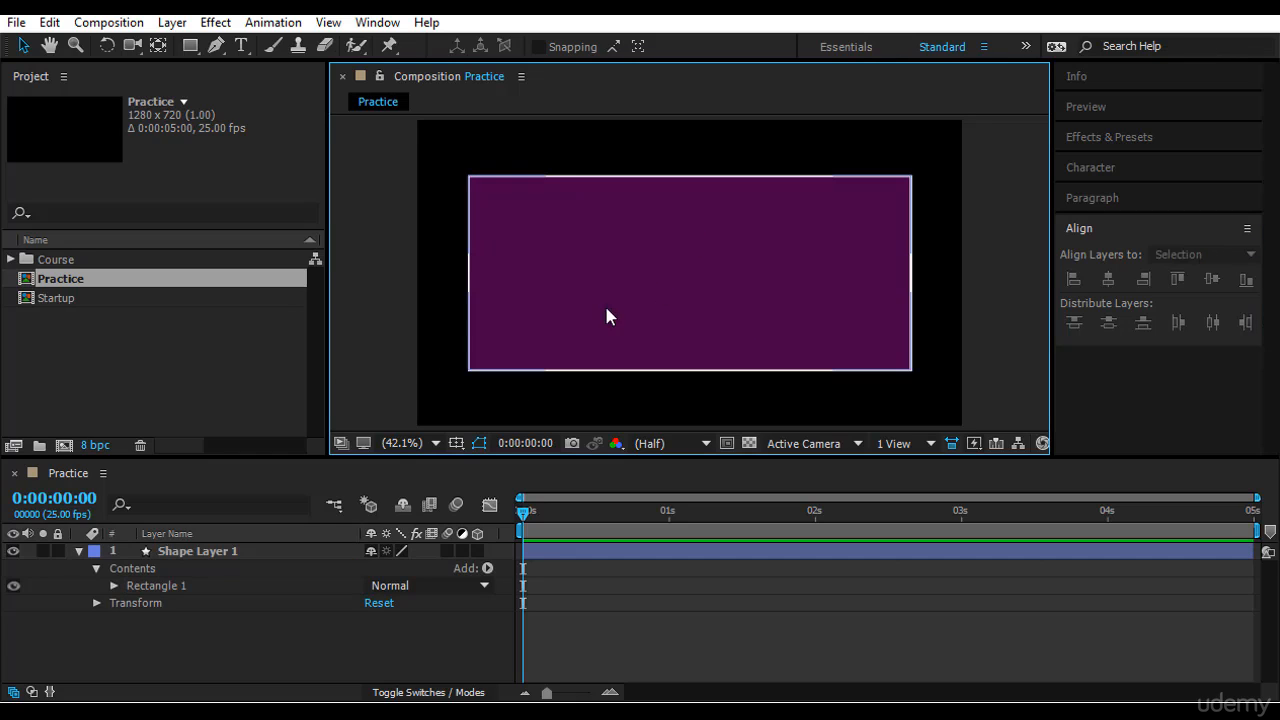
Step: Add the text "1. Create a composition" near the rectangle's upper-left area by pasting it into a text layer
click(240, 46)
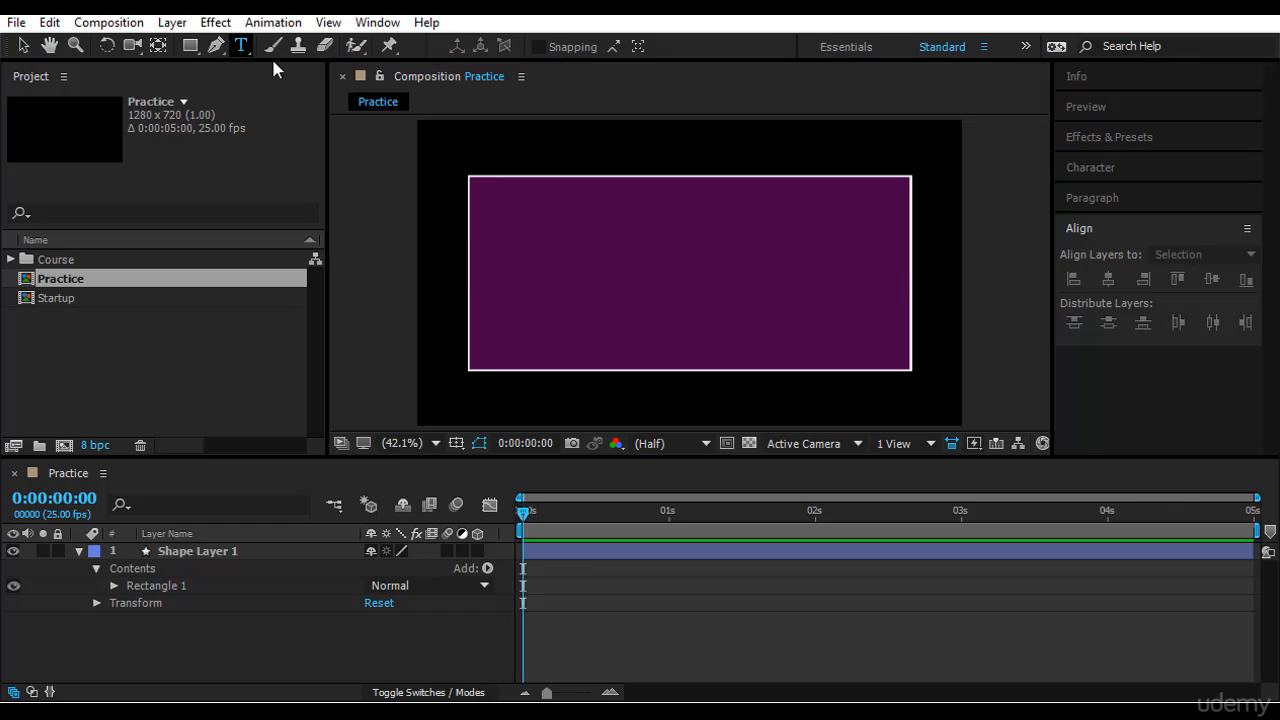
click(530, 216)
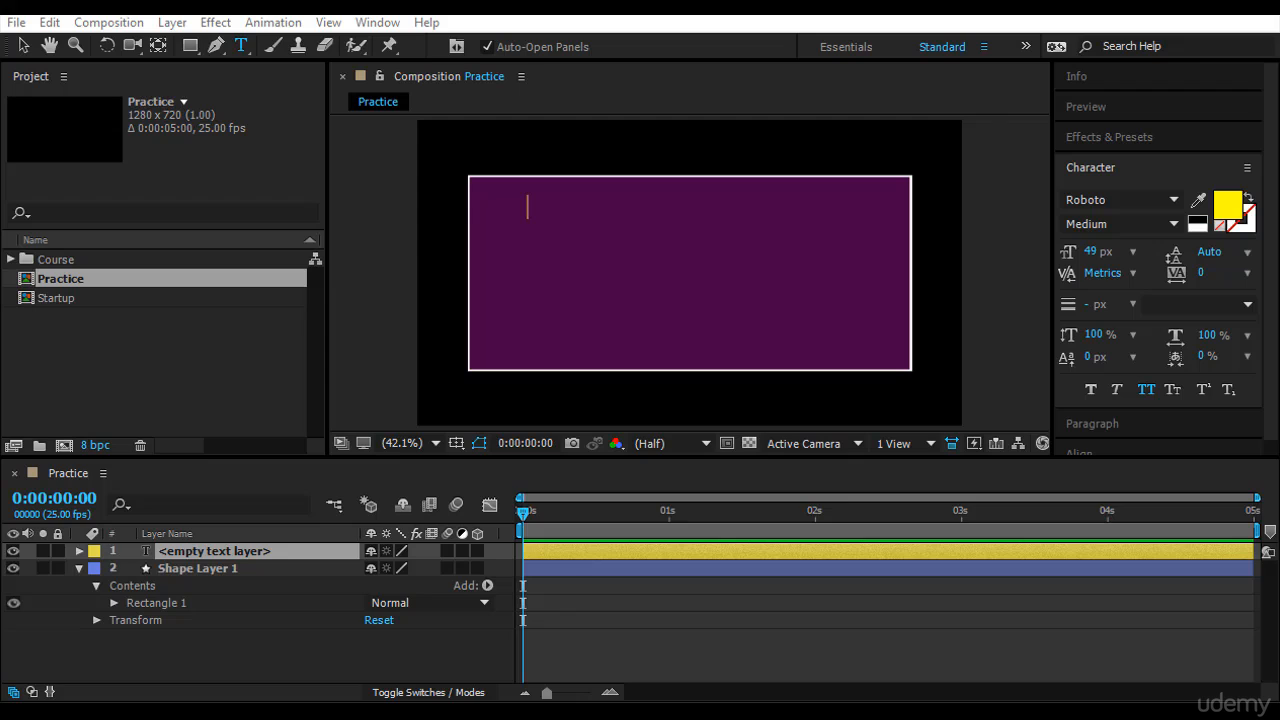
key(ctrl+c)
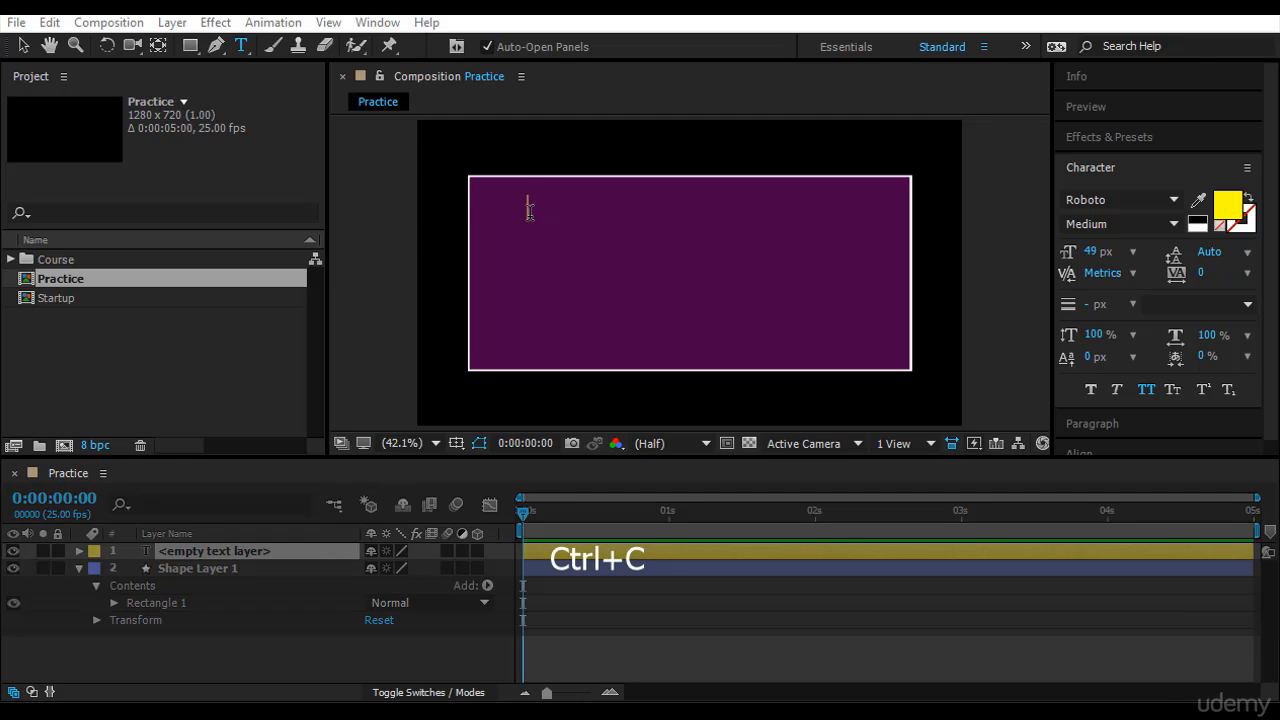
key(ctrl)
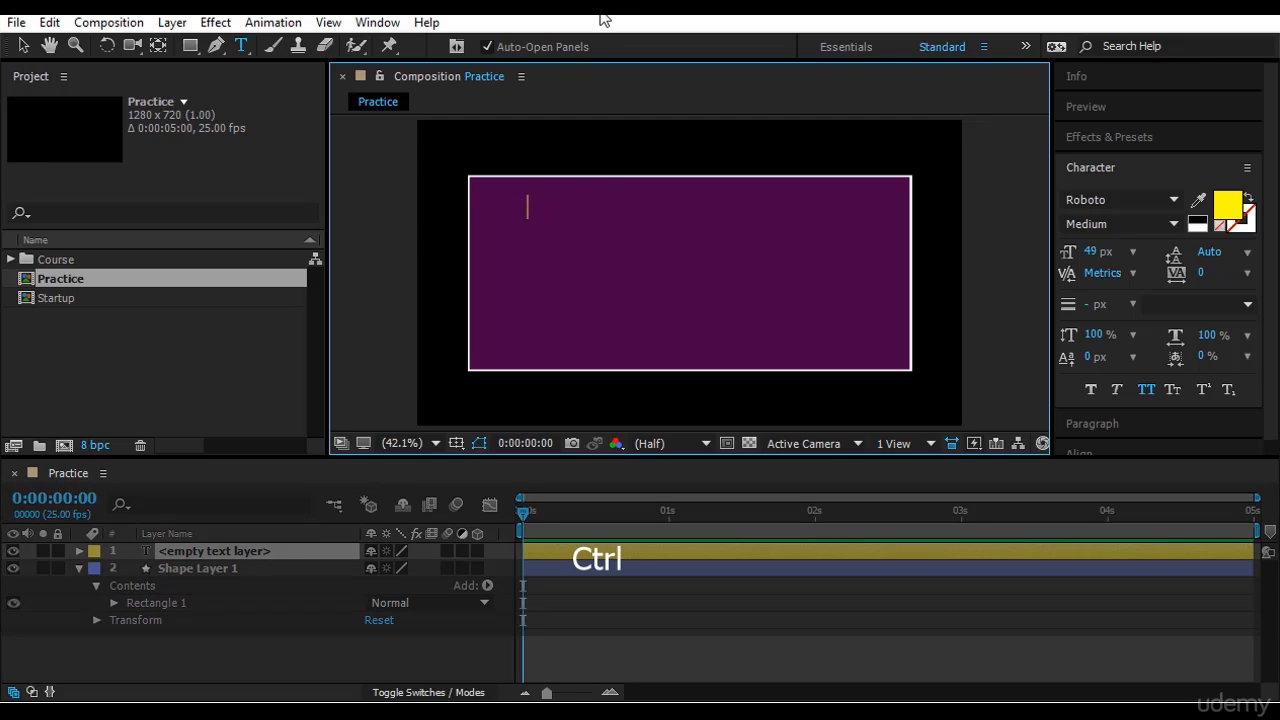
key(ctrl+v)
click(22, 45)
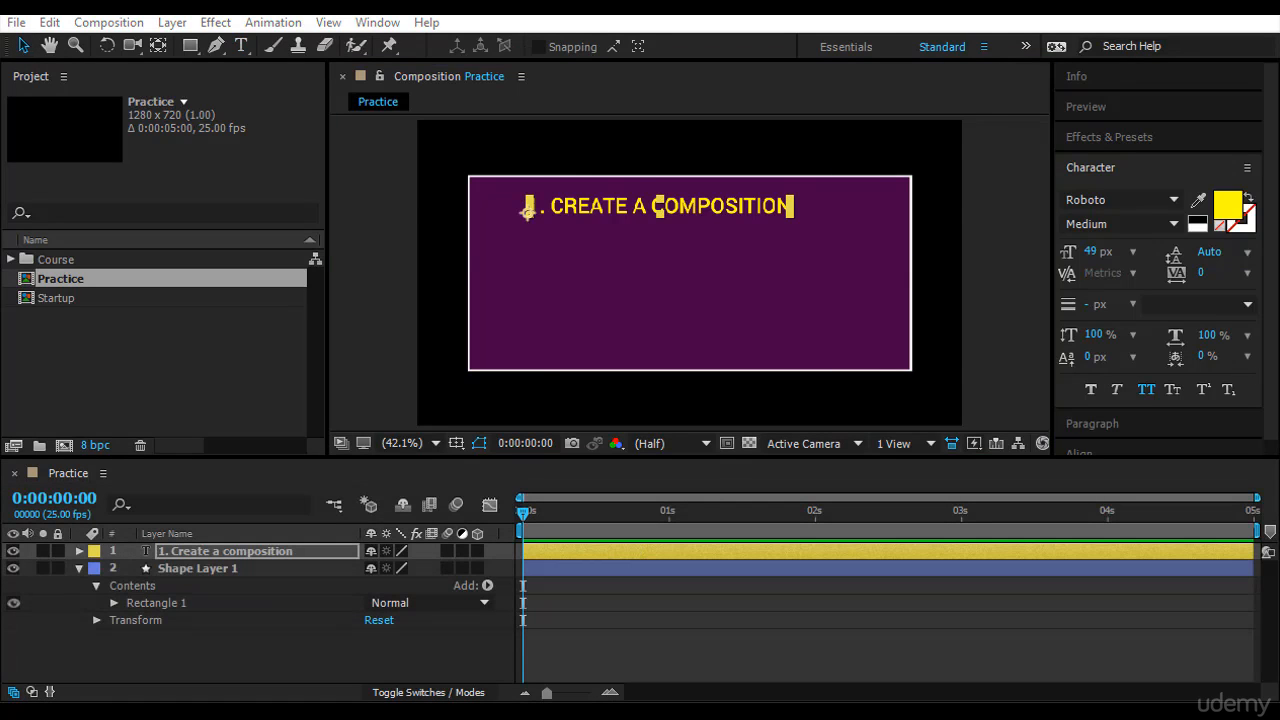
Step: Add separate text layers "2. Create Text", "3. Create a Shape" and "4. Animate" stacked below the first line
key(ctrl+c)
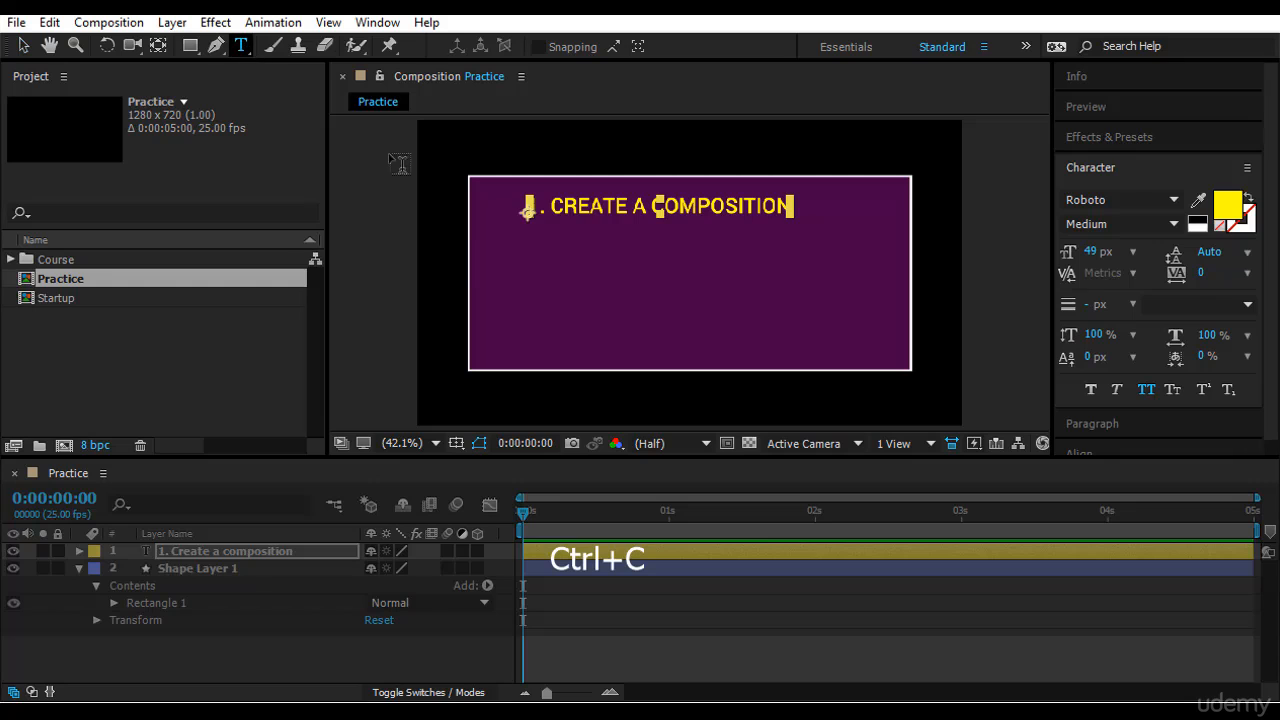
click(241, 45)
click(532, 255)
key(ctrl+v)
key(BackSpace)
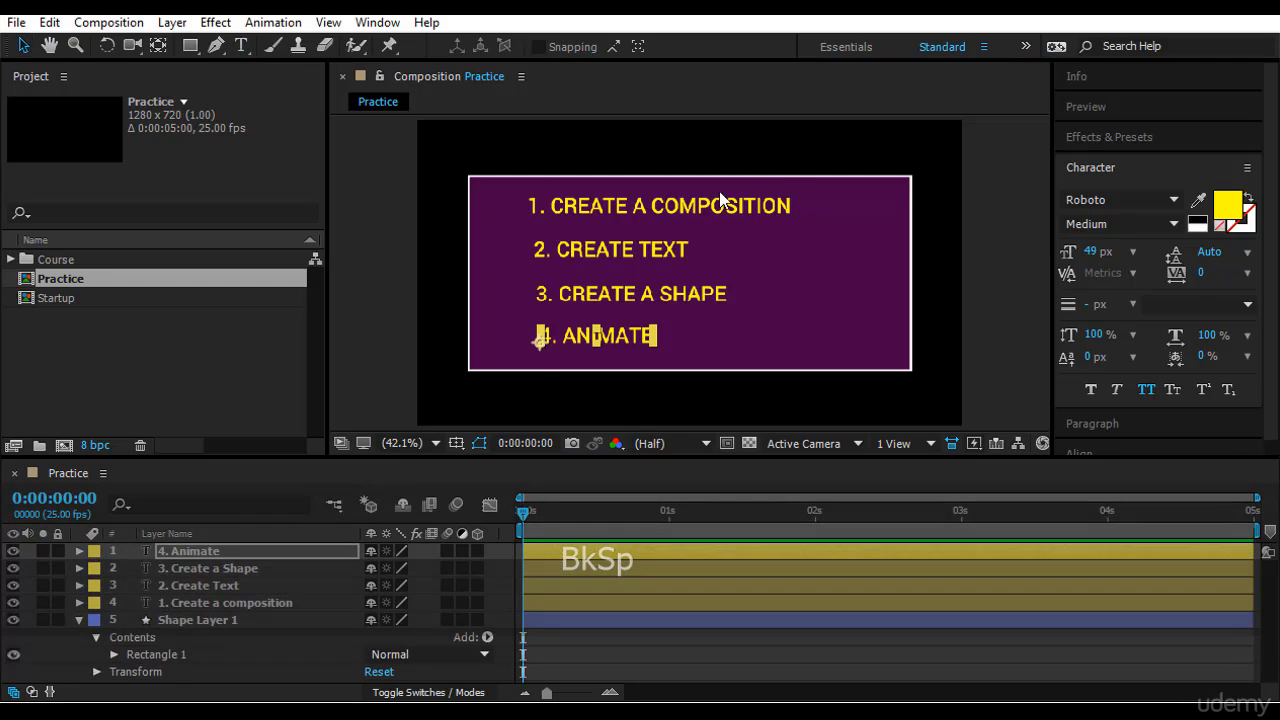
Step: Move the "2. Create Text" and "3. Create a Shape" lines to the right, out of line with the other two
drag(660, 258, 695, 258)
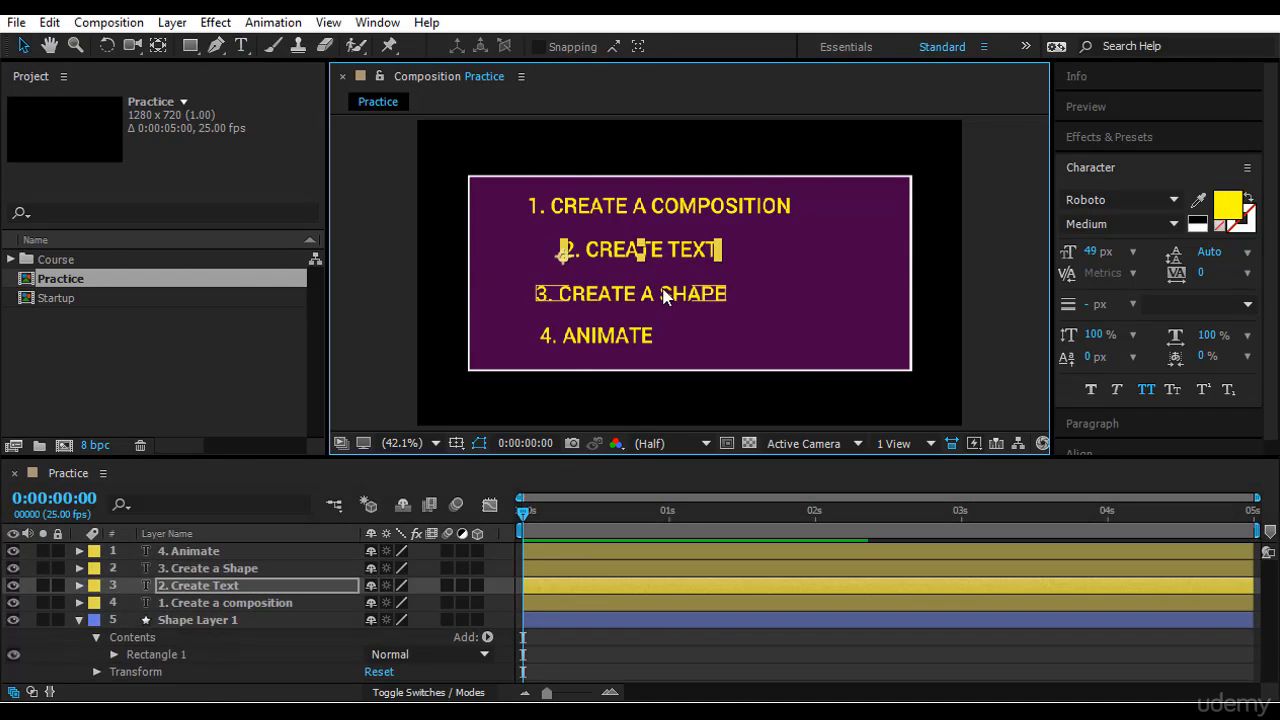
drag(565, 298, 615, 300)
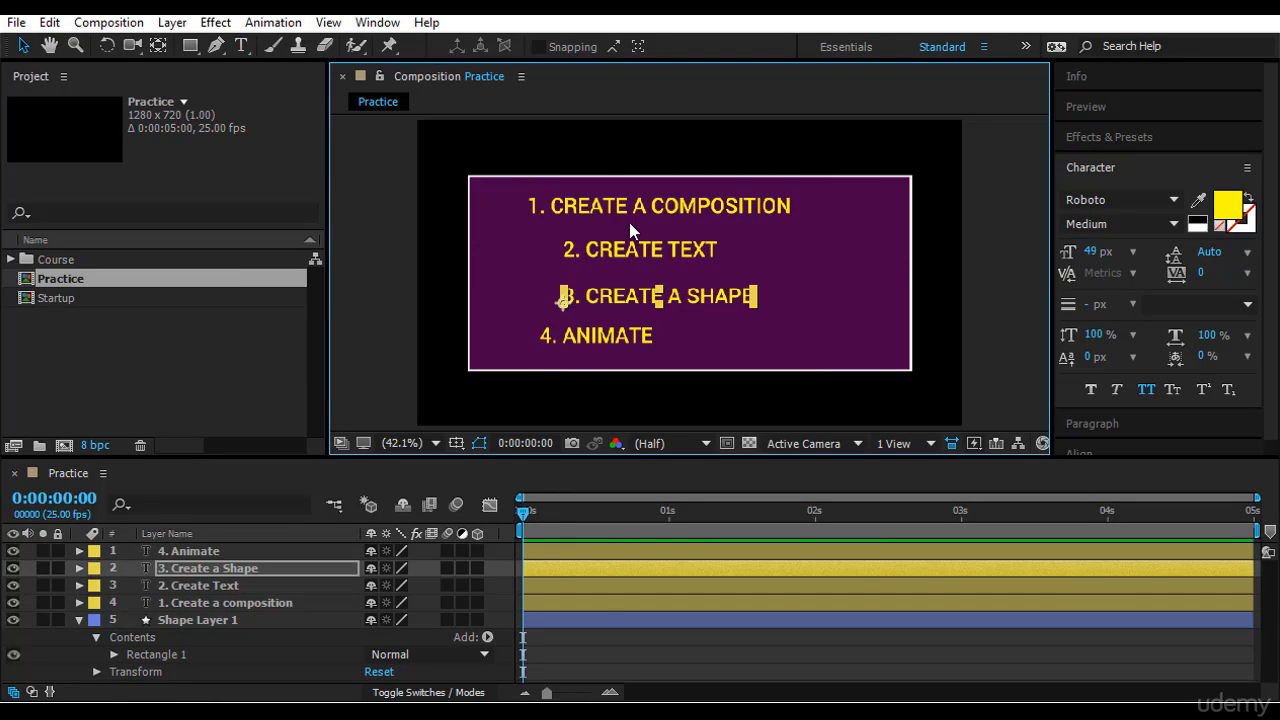
click(188, 605)
click(190, 585)
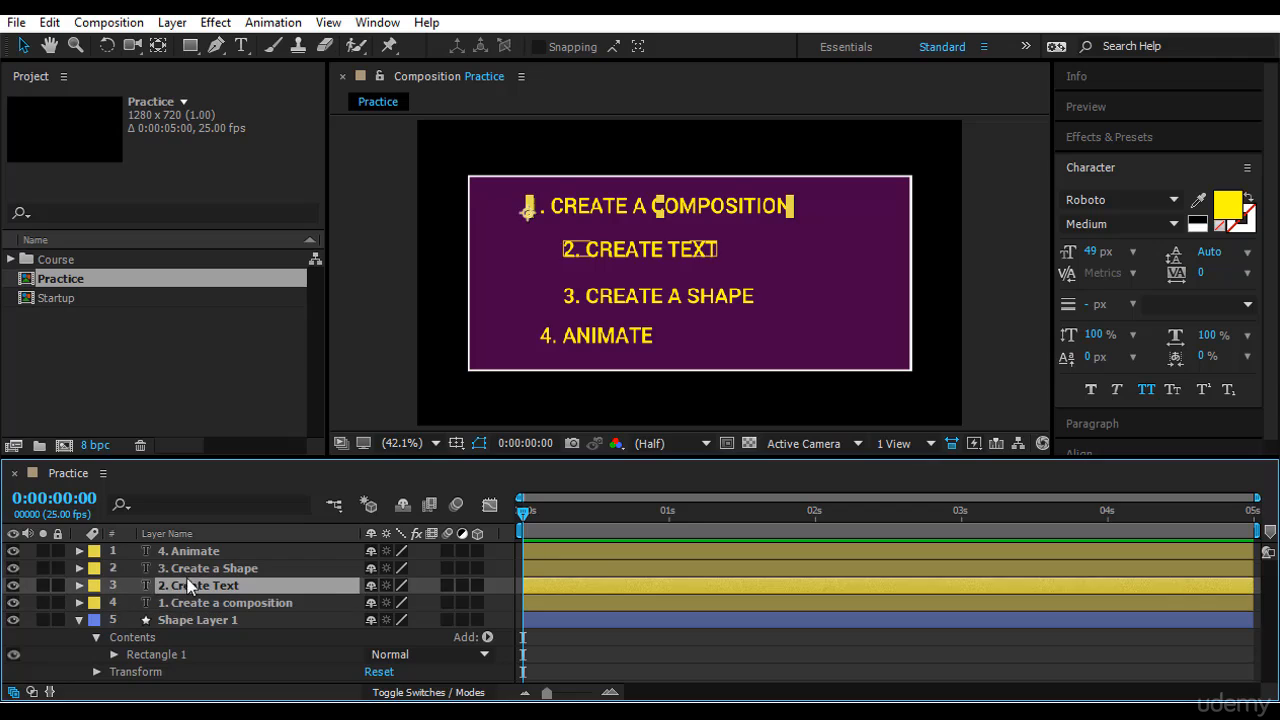
click(198, 568)
click(200, 551)
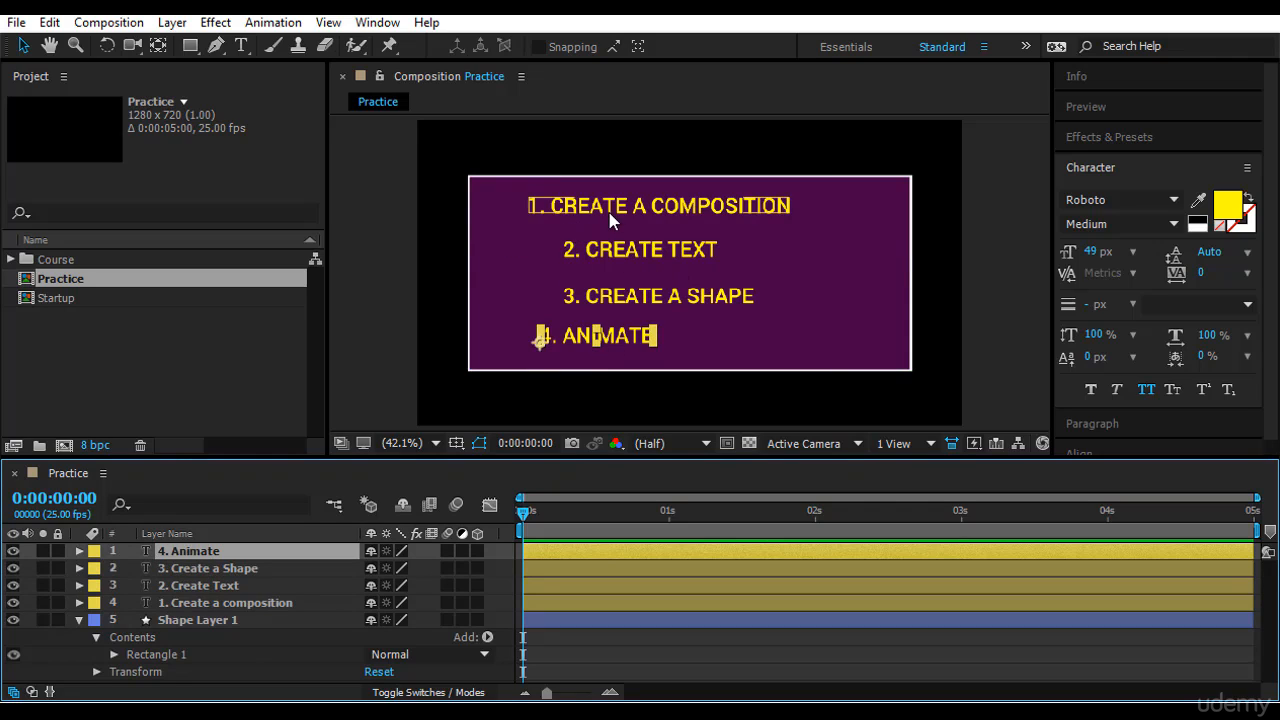
Step: Move the "4. Animate" line slightly down and the "1. Create a composition" line slightly up inside the purple rectangle
click(531, 281)
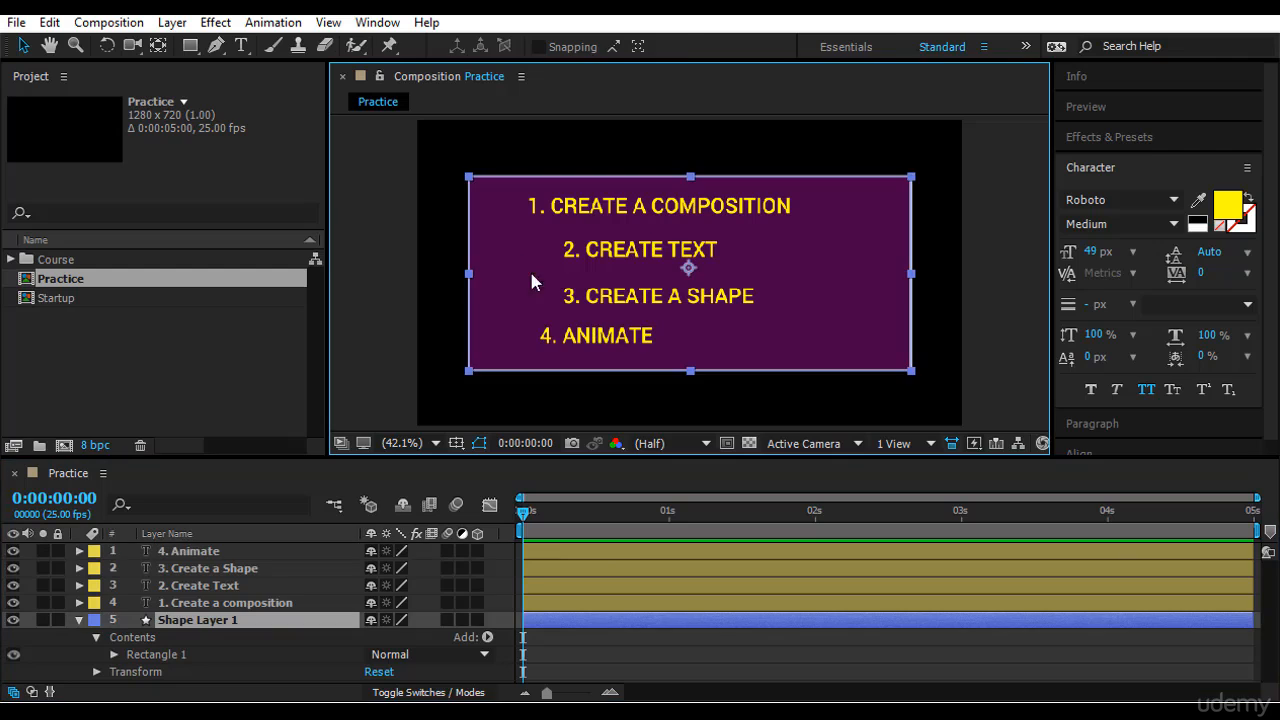
click(405, 340)
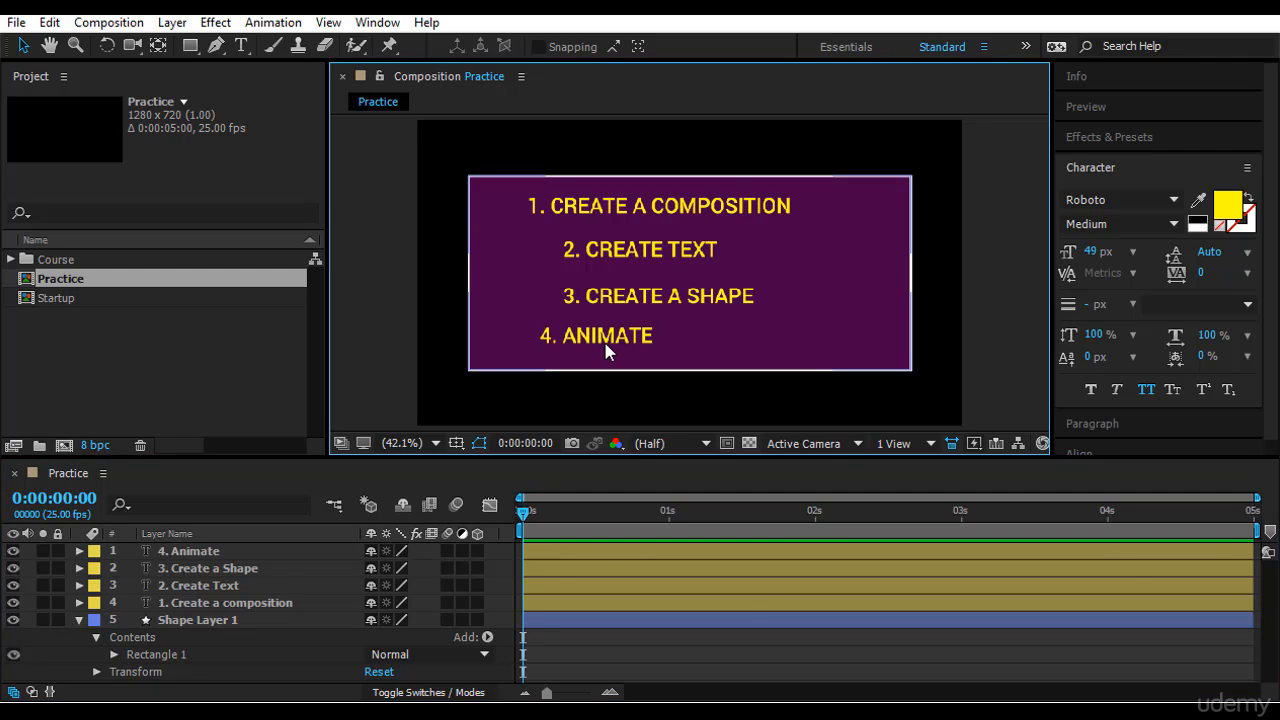
drag(605, 344, 604, 349)
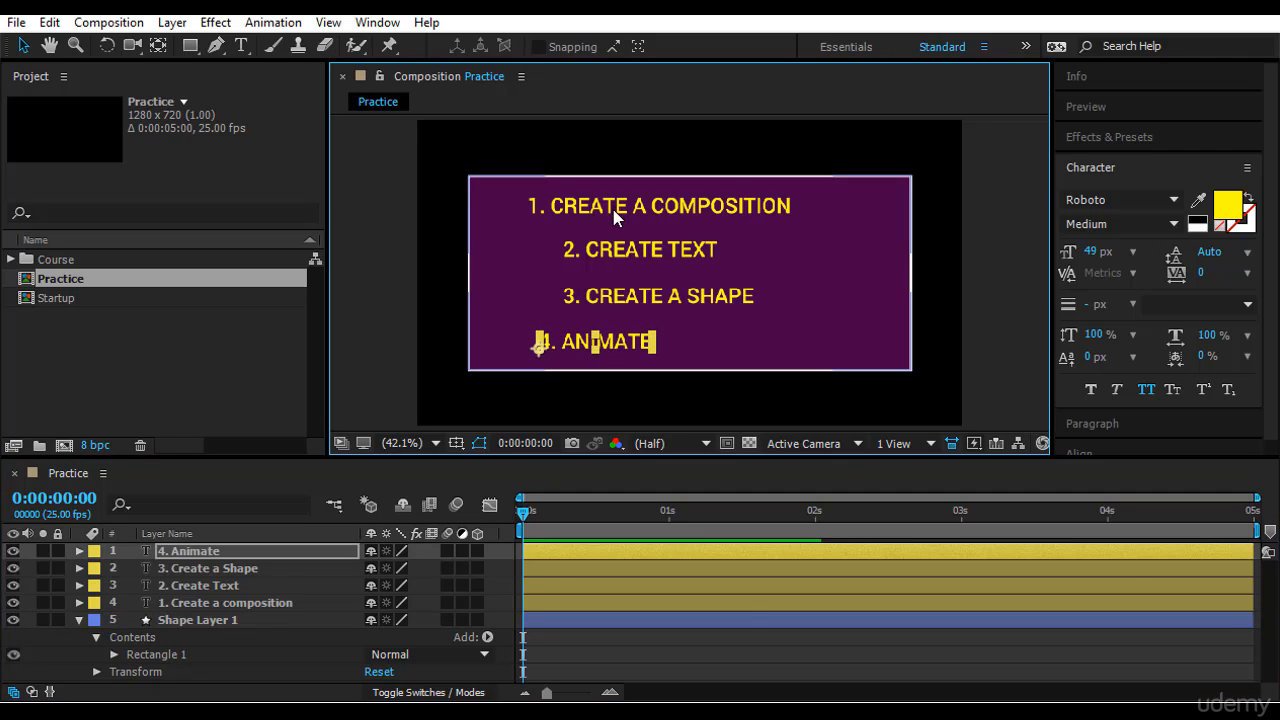
drag(612, 209, 612, 205)
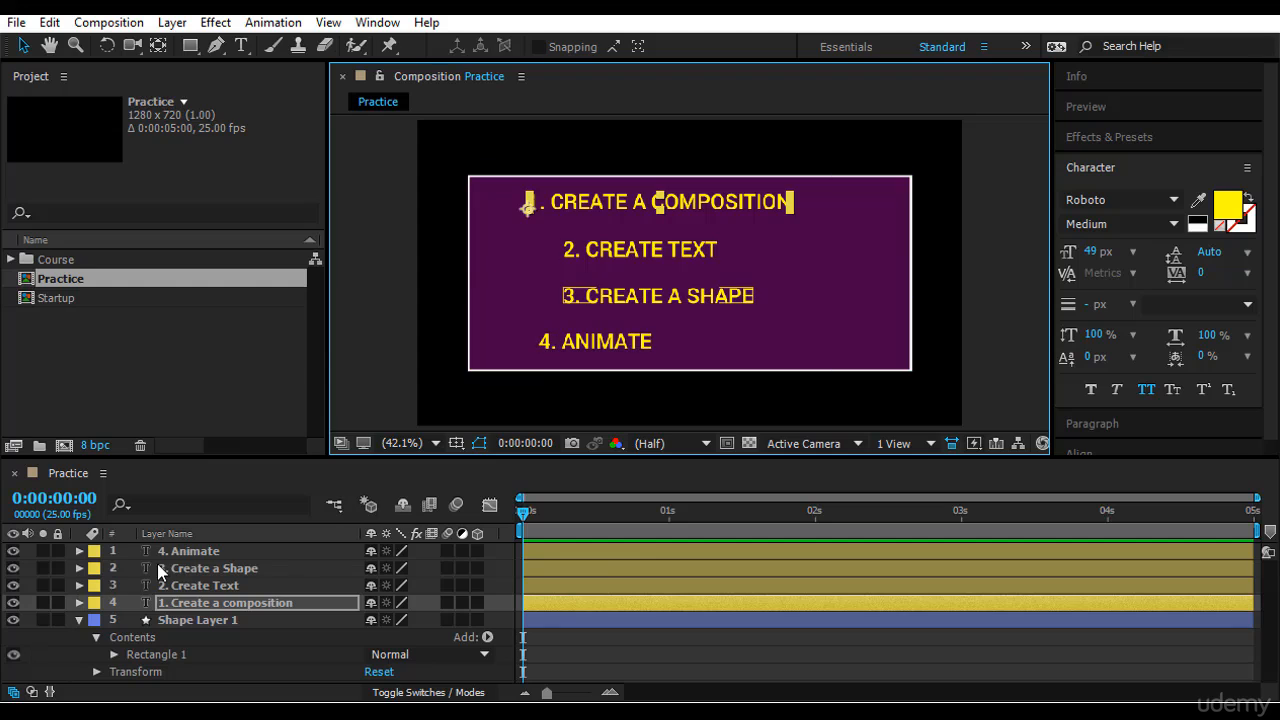
Step: Left-align the four text layers to the selection, distribute them evenly by their vertical centres, and deselect them
click(206, 604)
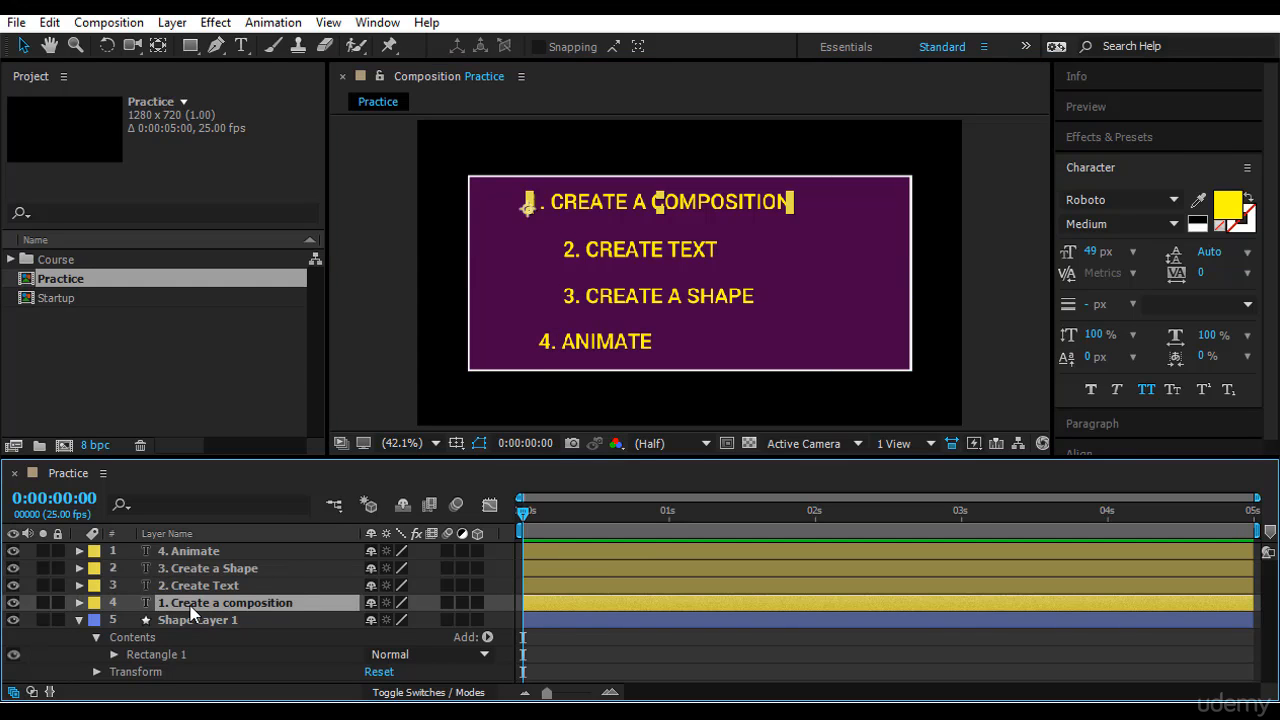
shift+click(193, 551)
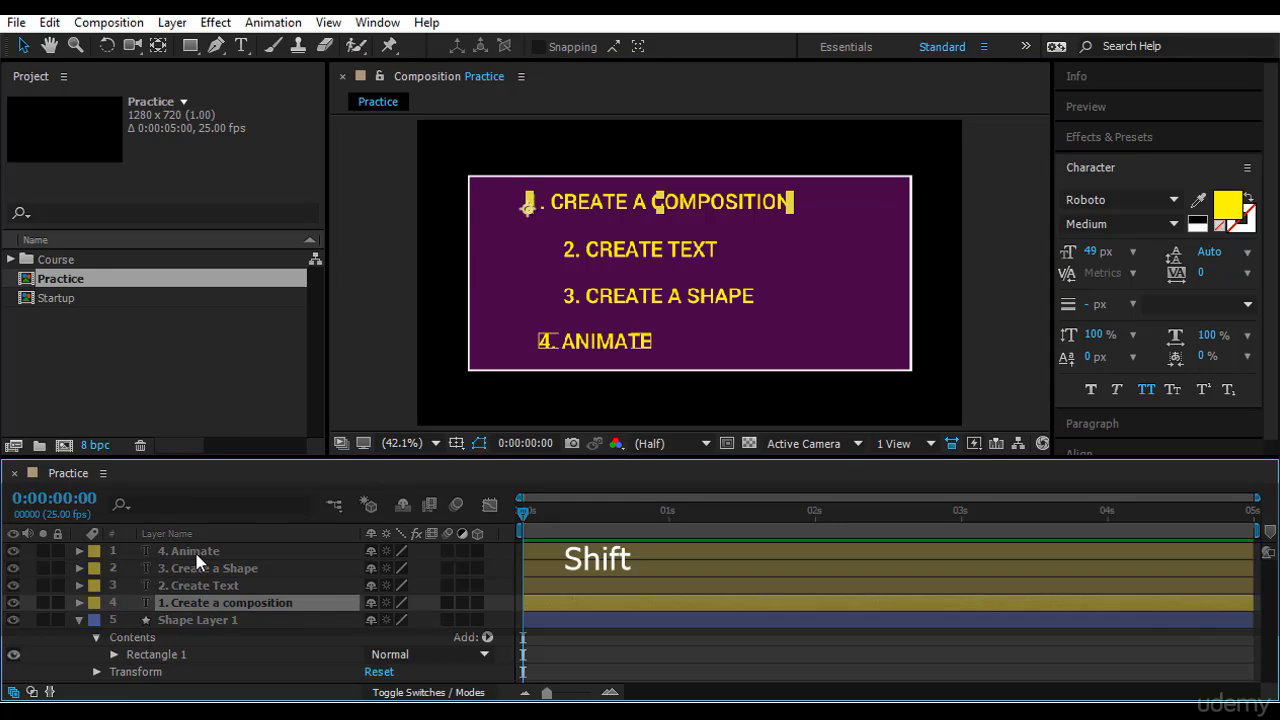
click(1147, 167)
click(1070, 226)
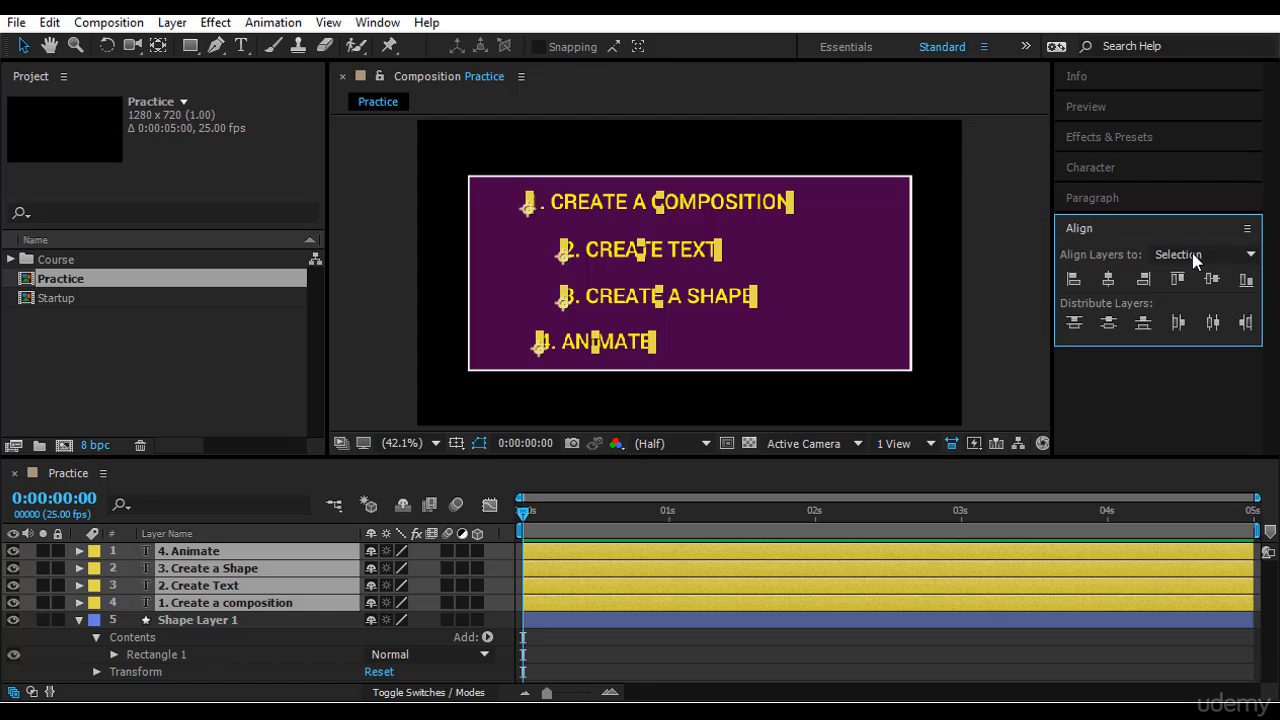
click(1073, 281)
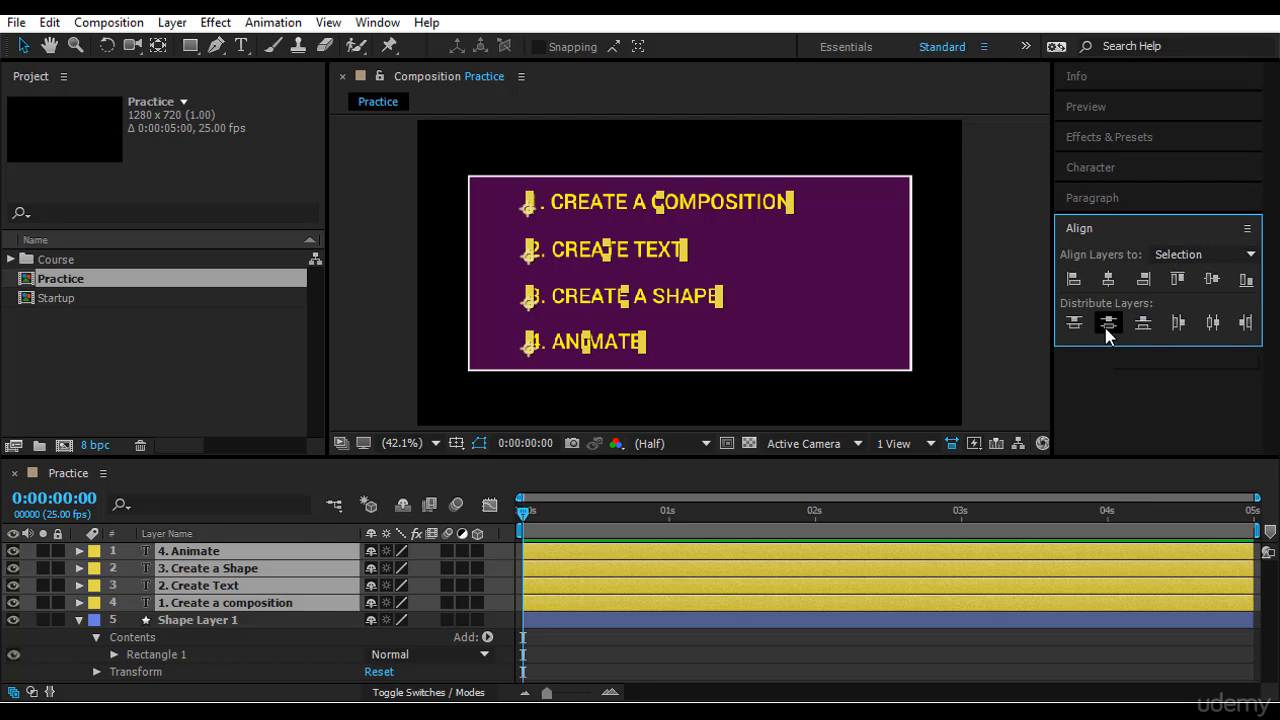
click(1107, 326)
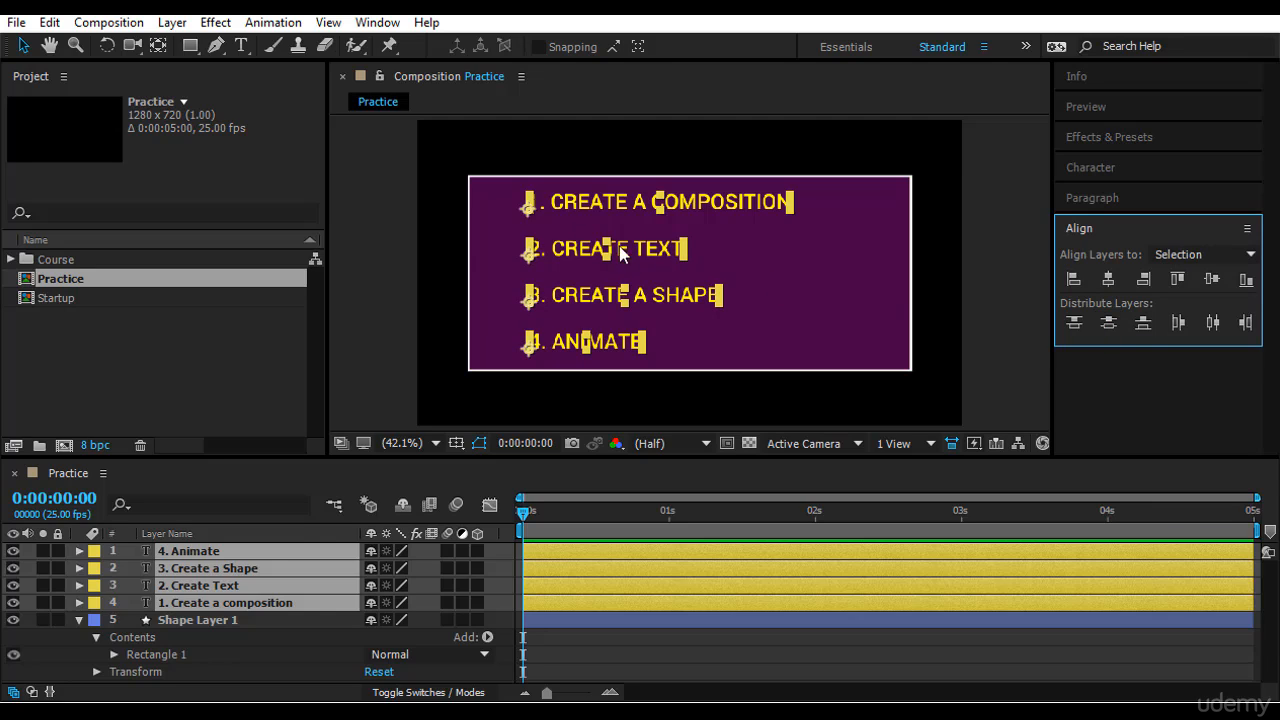
click(997, 250)
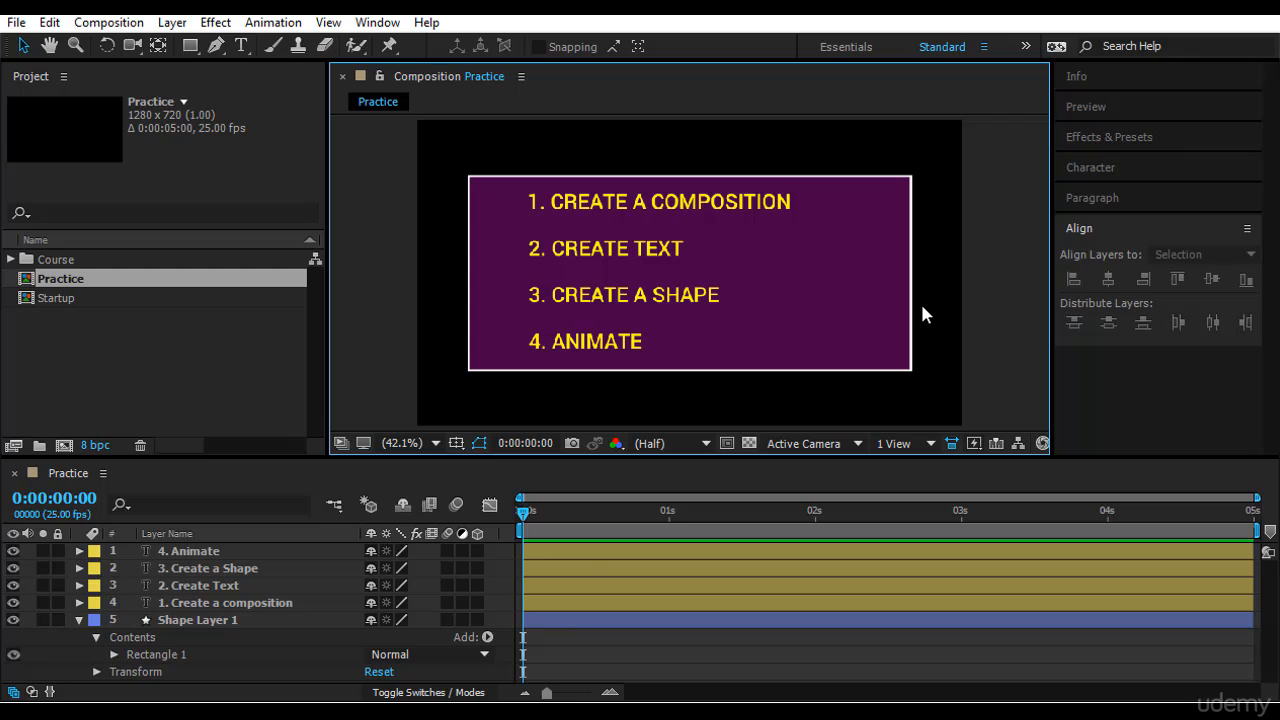
Step: Show the Position property of all four text layers and the shape layer, and enlarge the timeline area to fit them
click(207, 558)
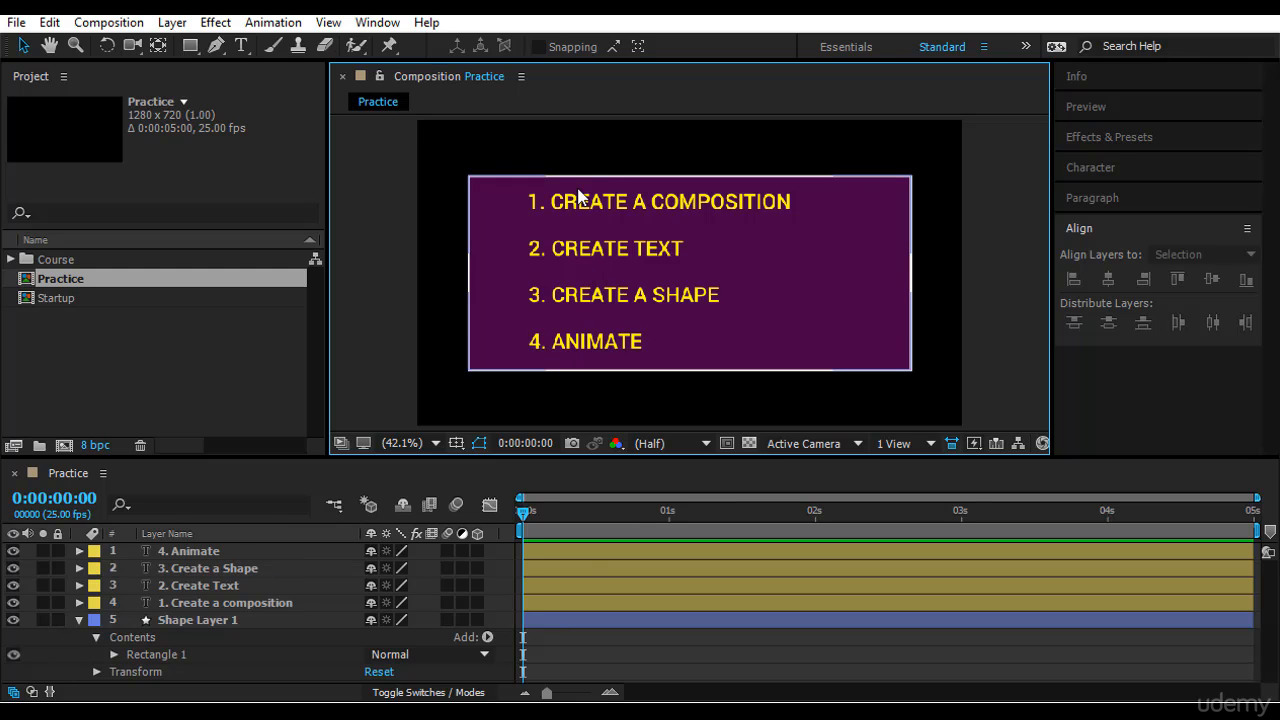
click(232, 603)
shift+click(229, 552)
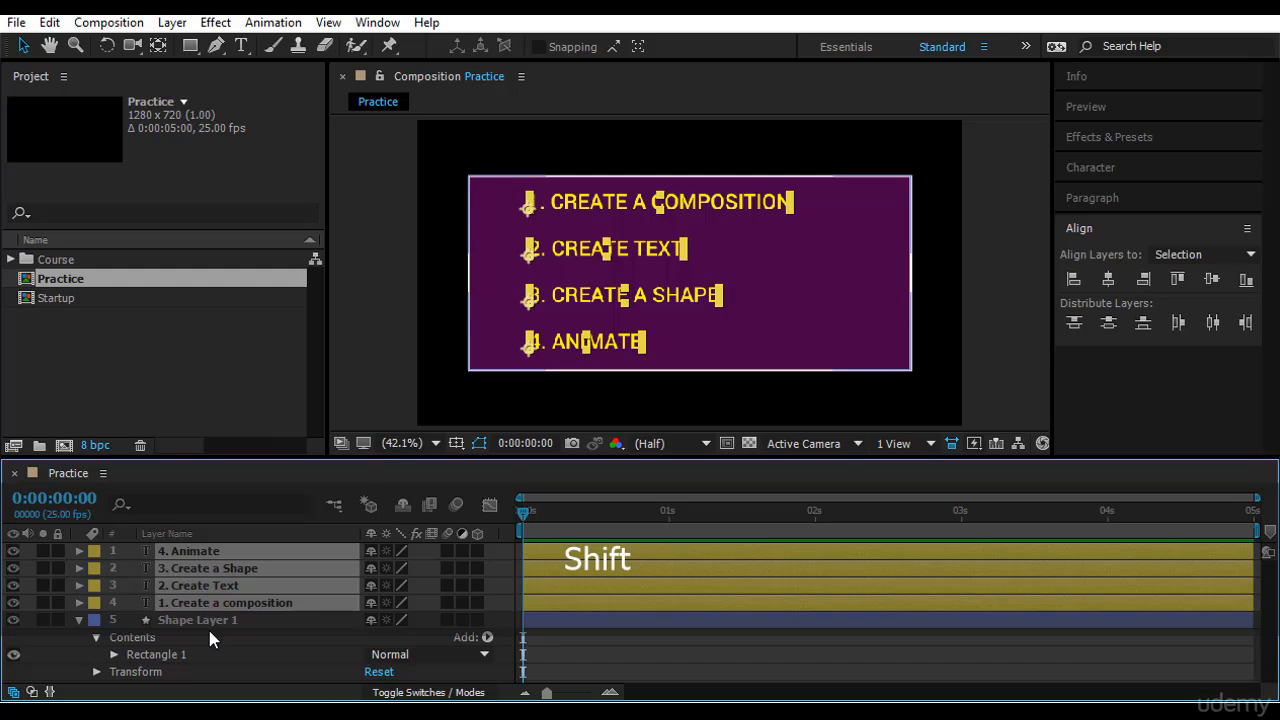
click(220, 622)
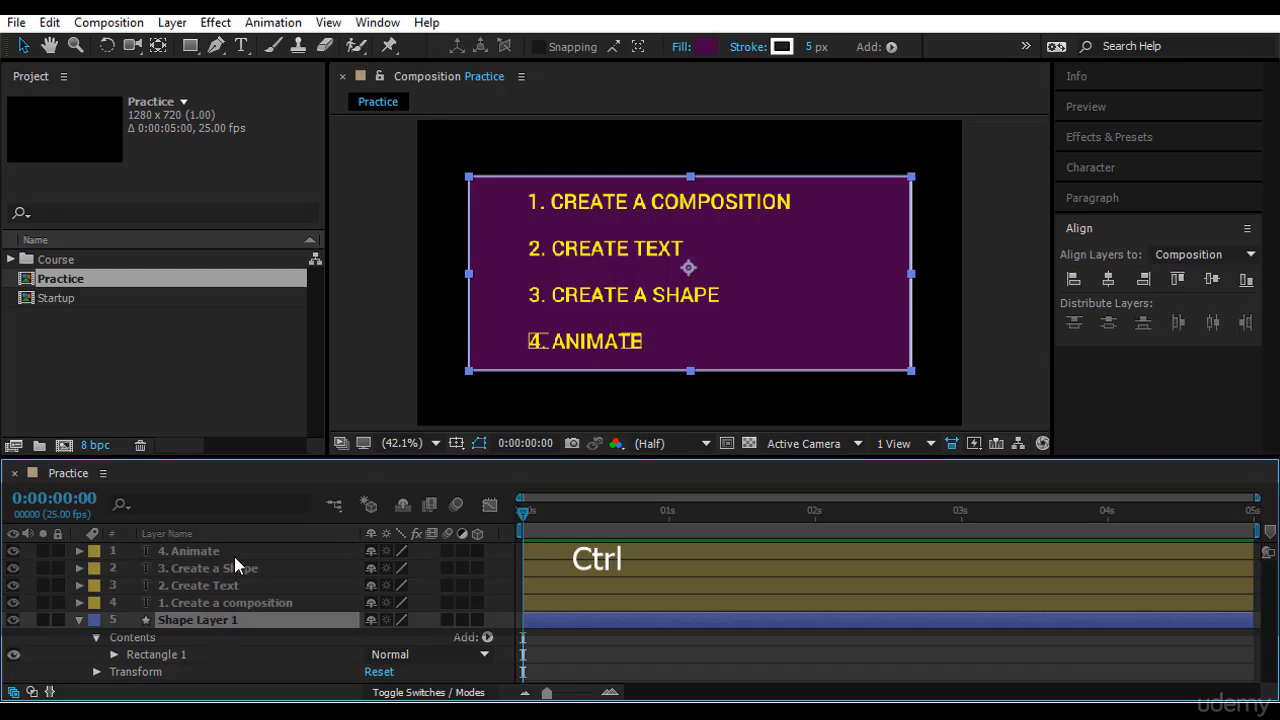
shift+click(234, 553)
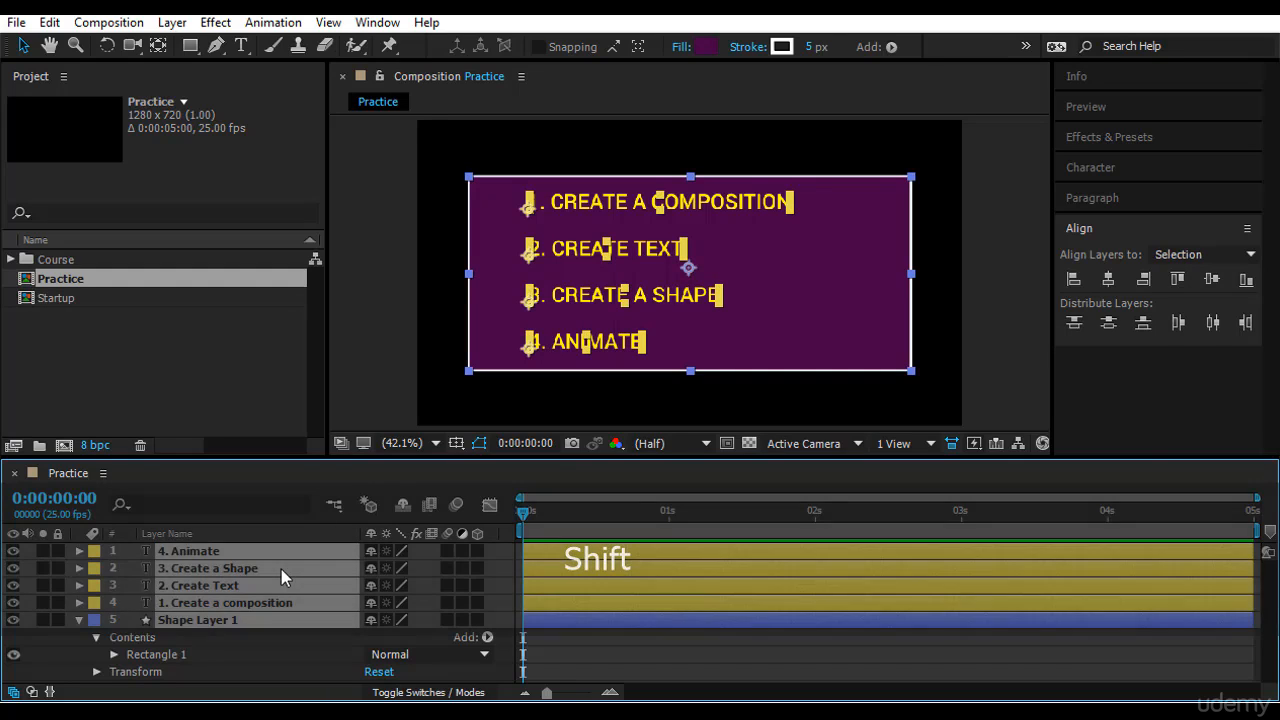
key(p)
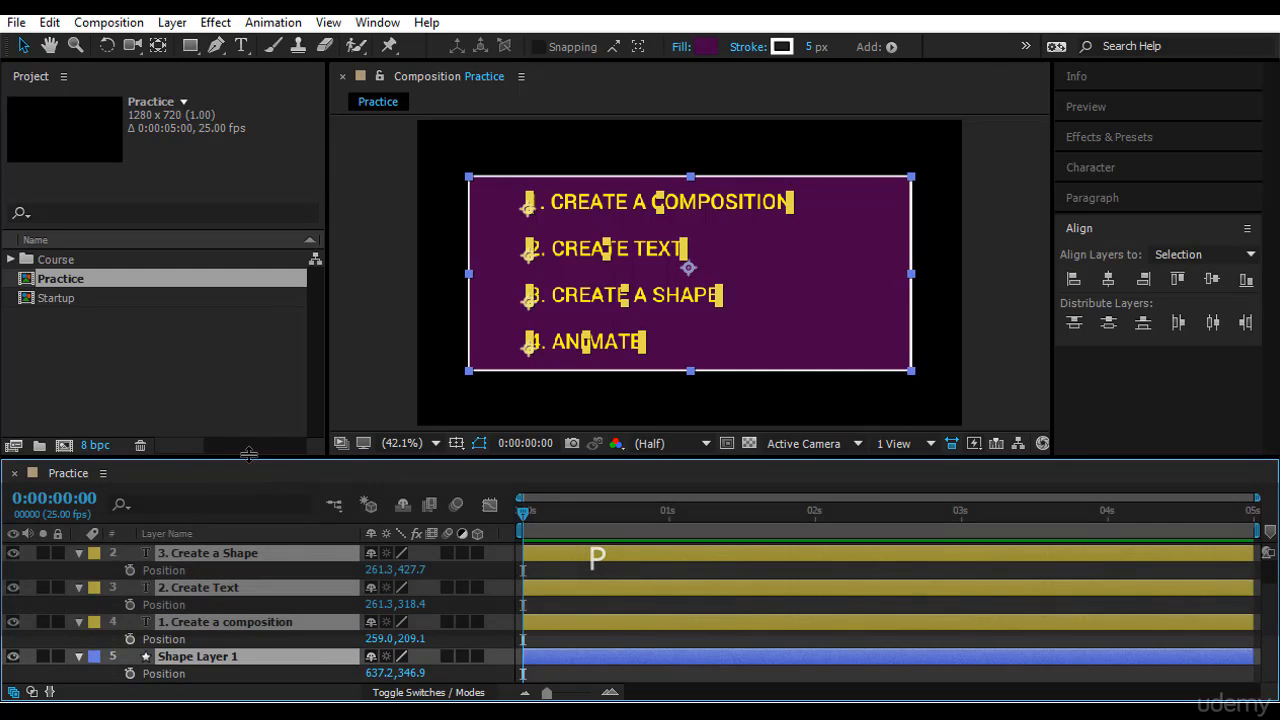
drag(249, 456, 258, 395)
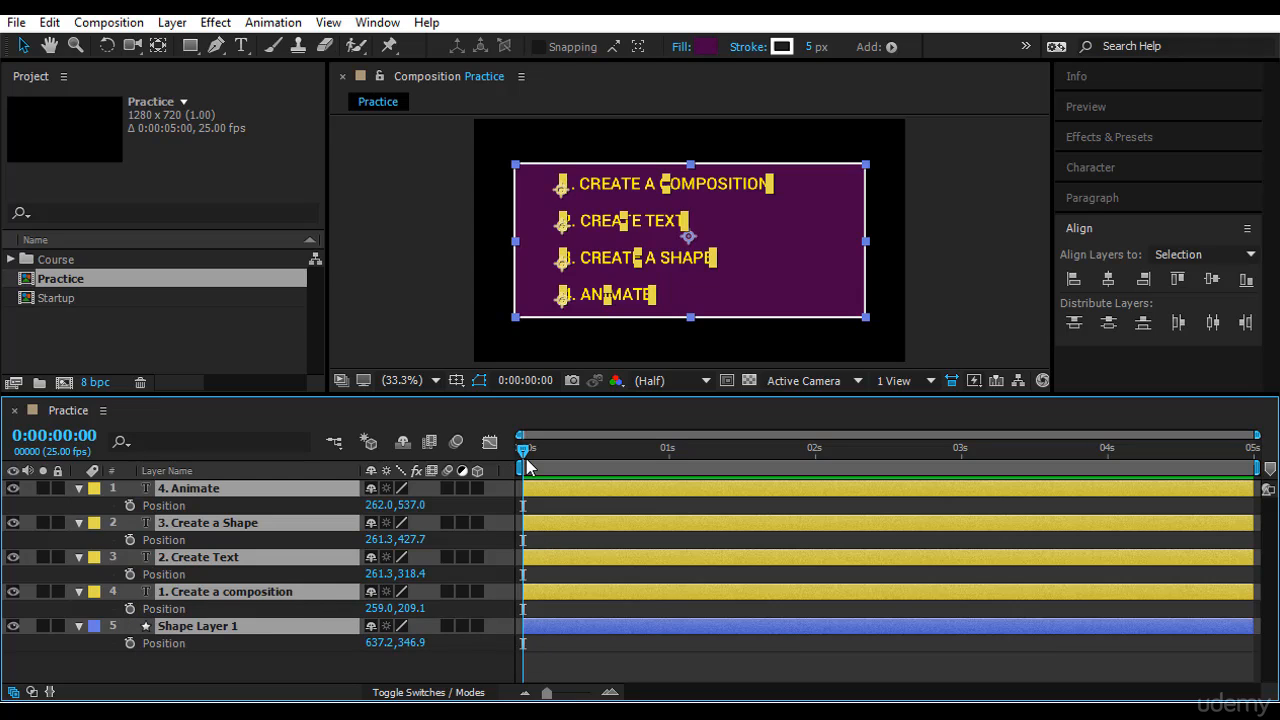
Step: Add Position keyframes at 0:00:01:00 to all four text layers and the shape layer
key(space)
key(space)
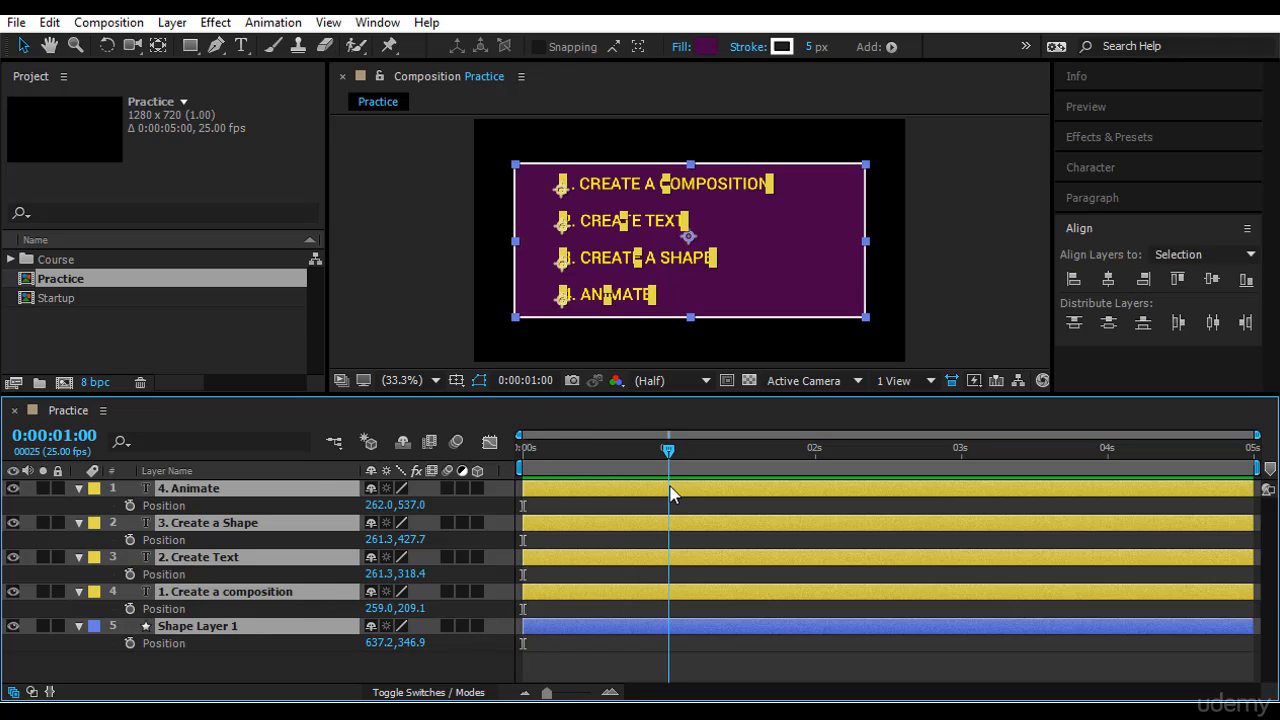
key(alt+shift+p)
click(130, 506)
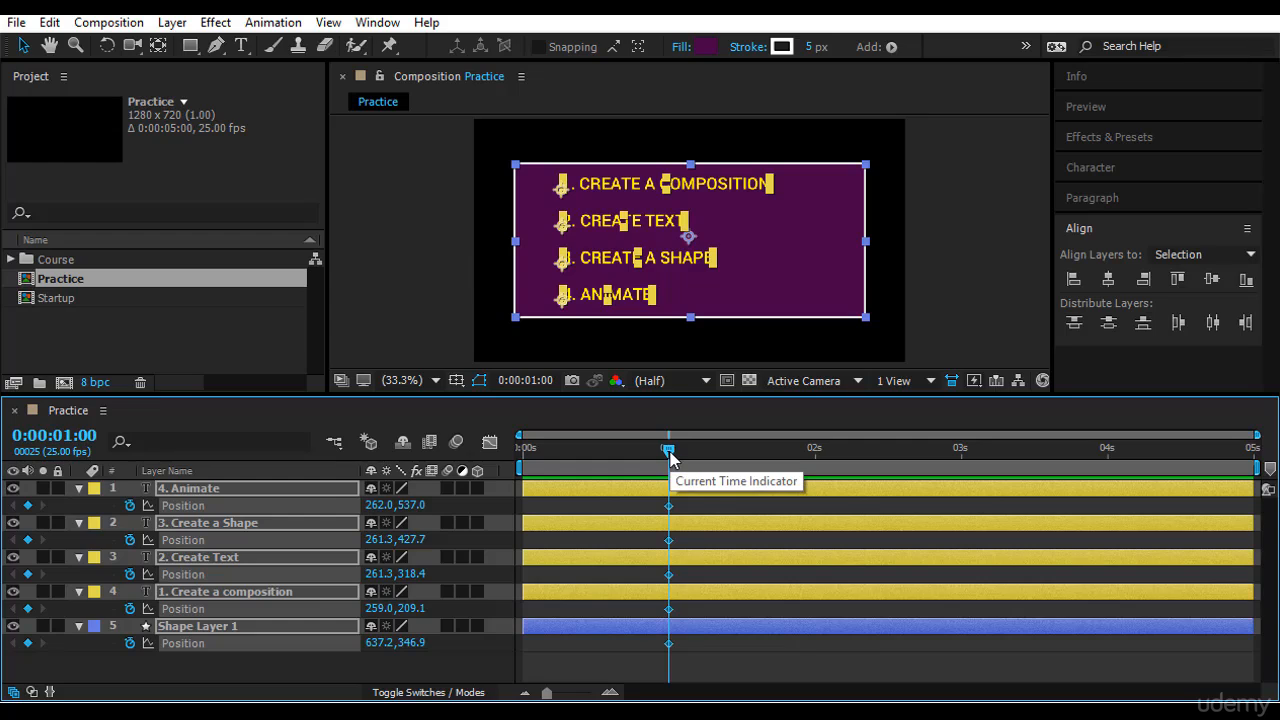
Step: At 0:00:00:00, keyframe the Position of "1. Create a composition" and move it straight off the composition's left side, to X -641
drag(669, 456, 509, 470)
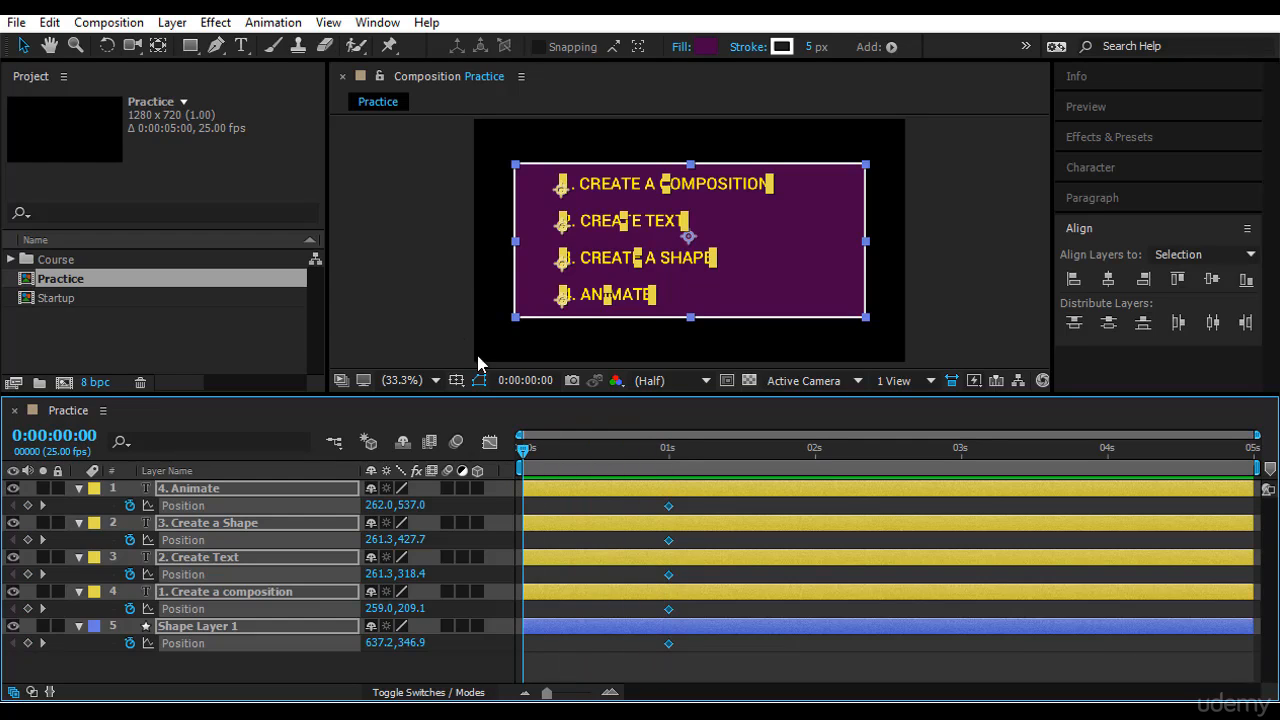
key(F2)
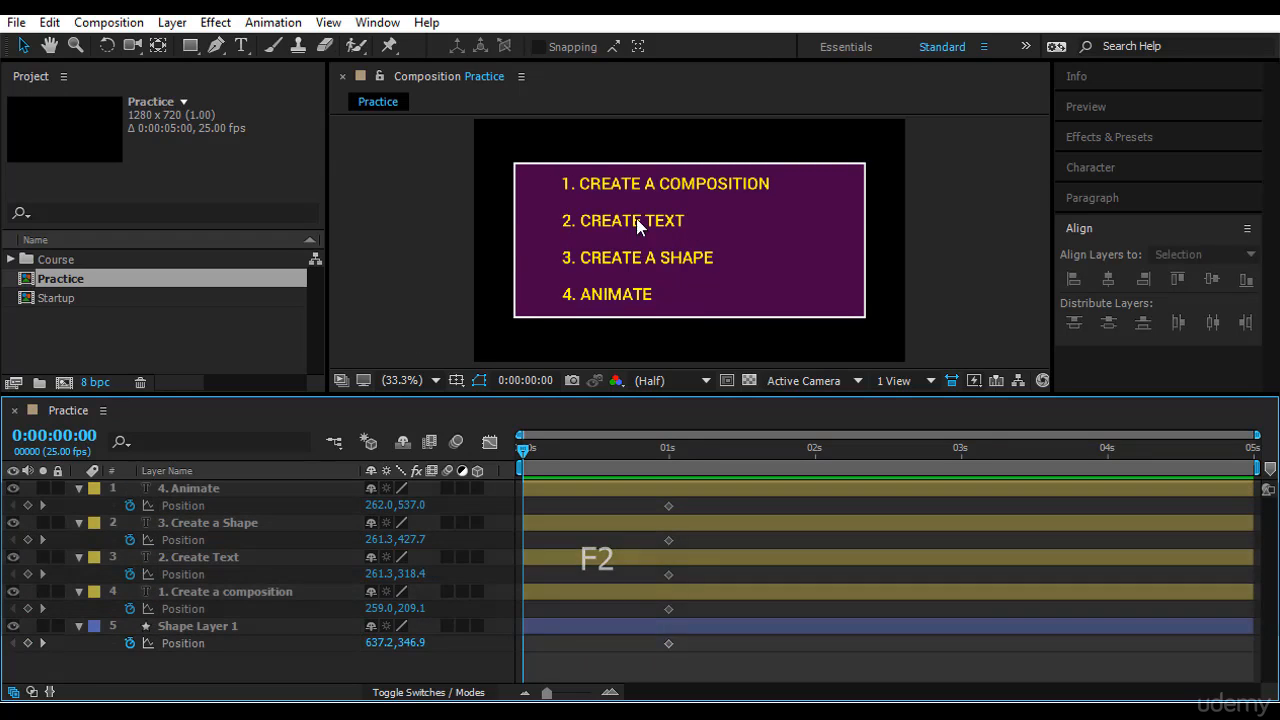
click(640, 184)
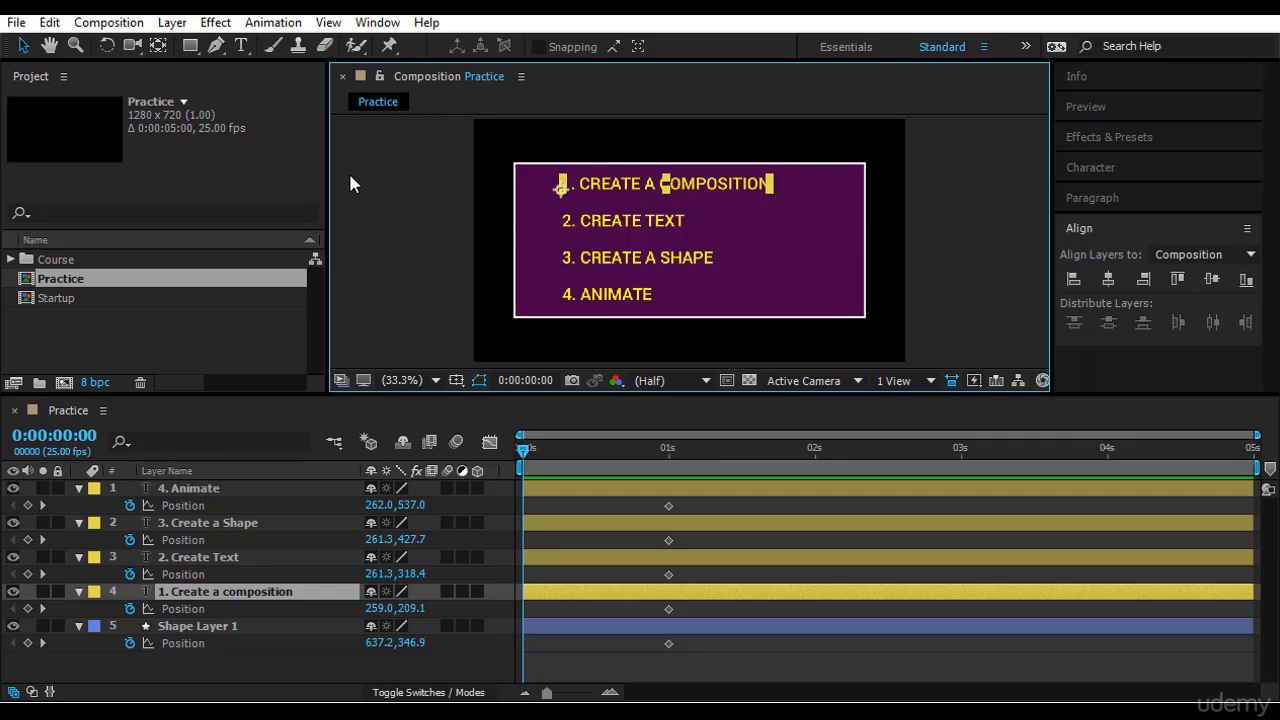
key(ctrl+z)
key(alt+shift+p)
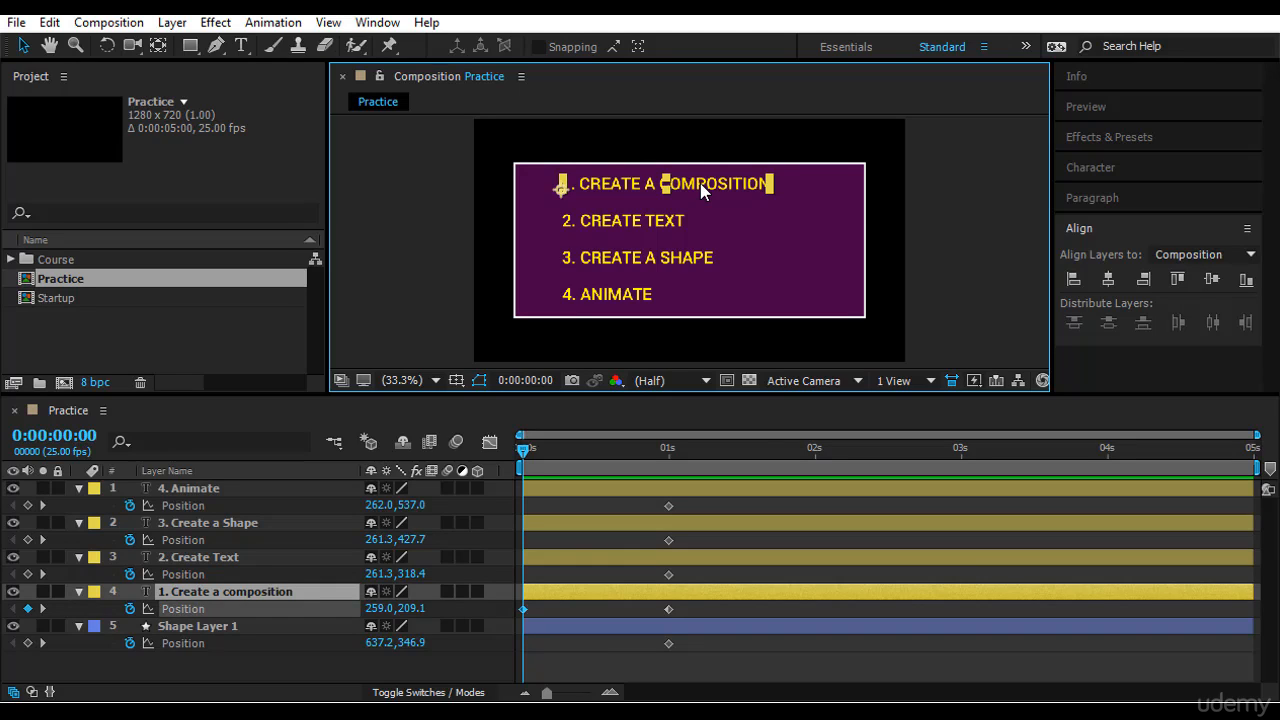
drag(700, 183, 398, 183)
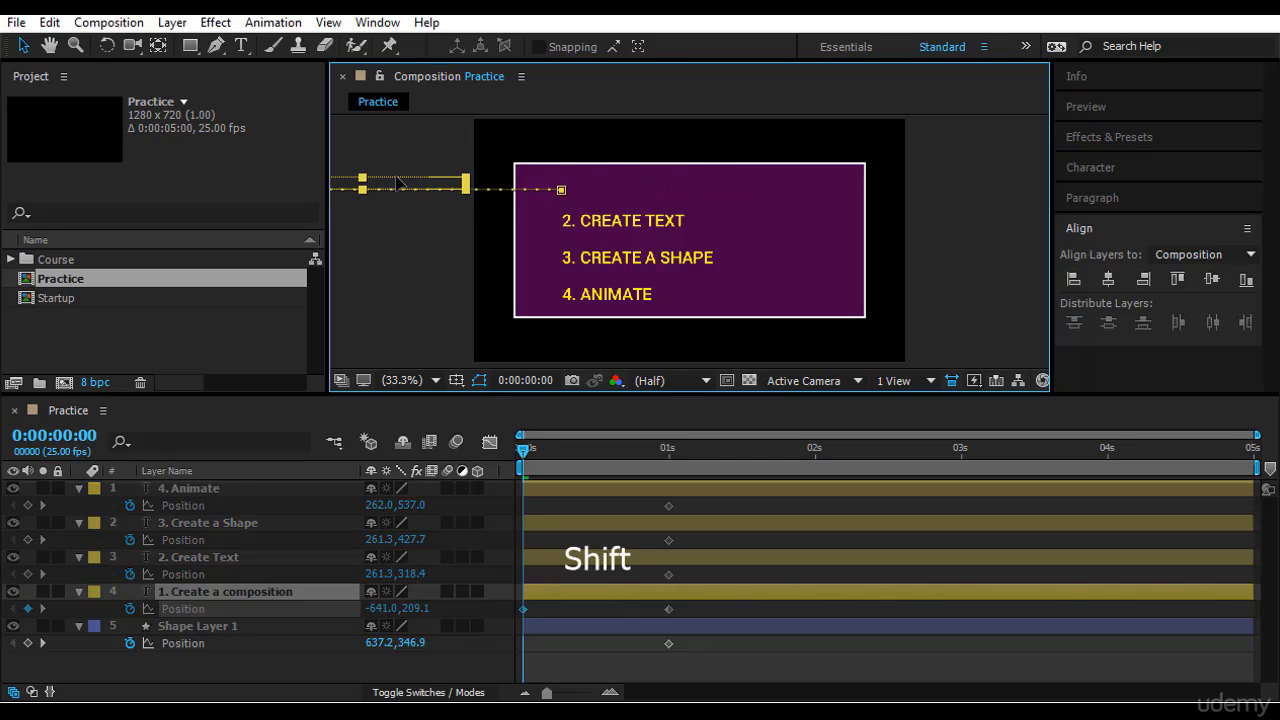
Step: Keyframe the Position of "2. Create Text" at 0:00:00:00 and move it straight off the composition's right side, to X about 1323
click(606, 222)
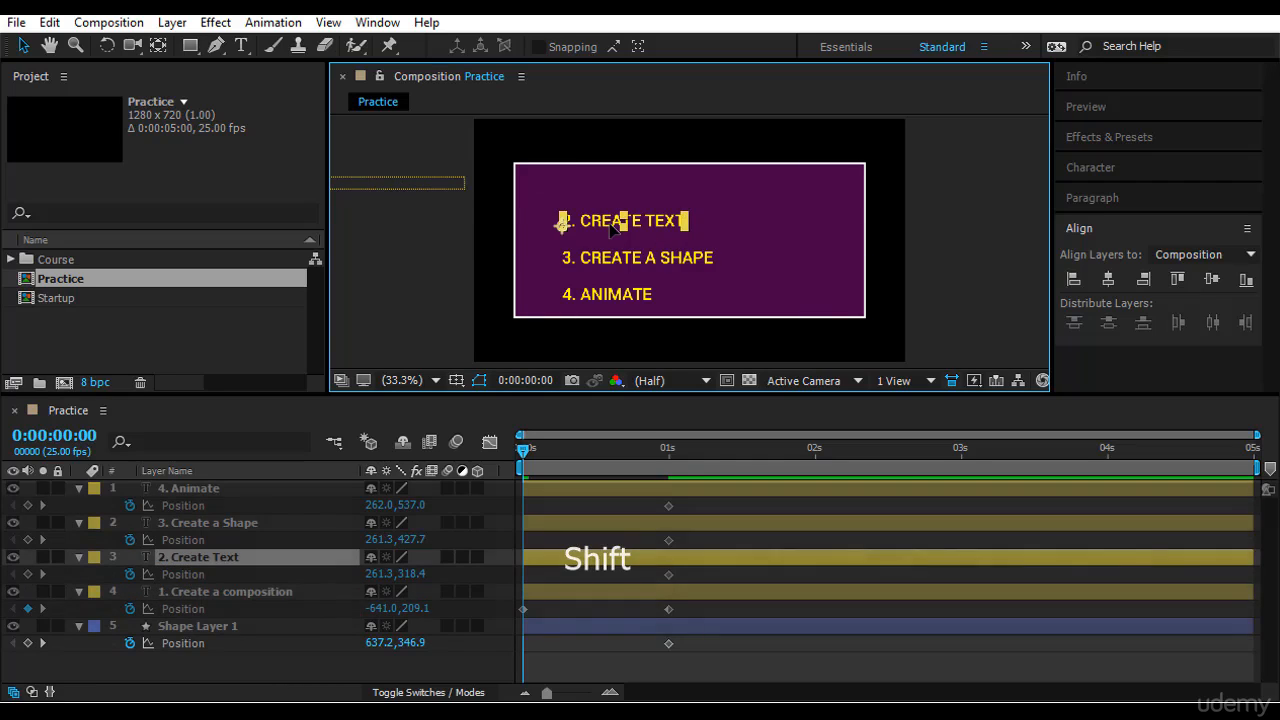
key(alt+shift+p)
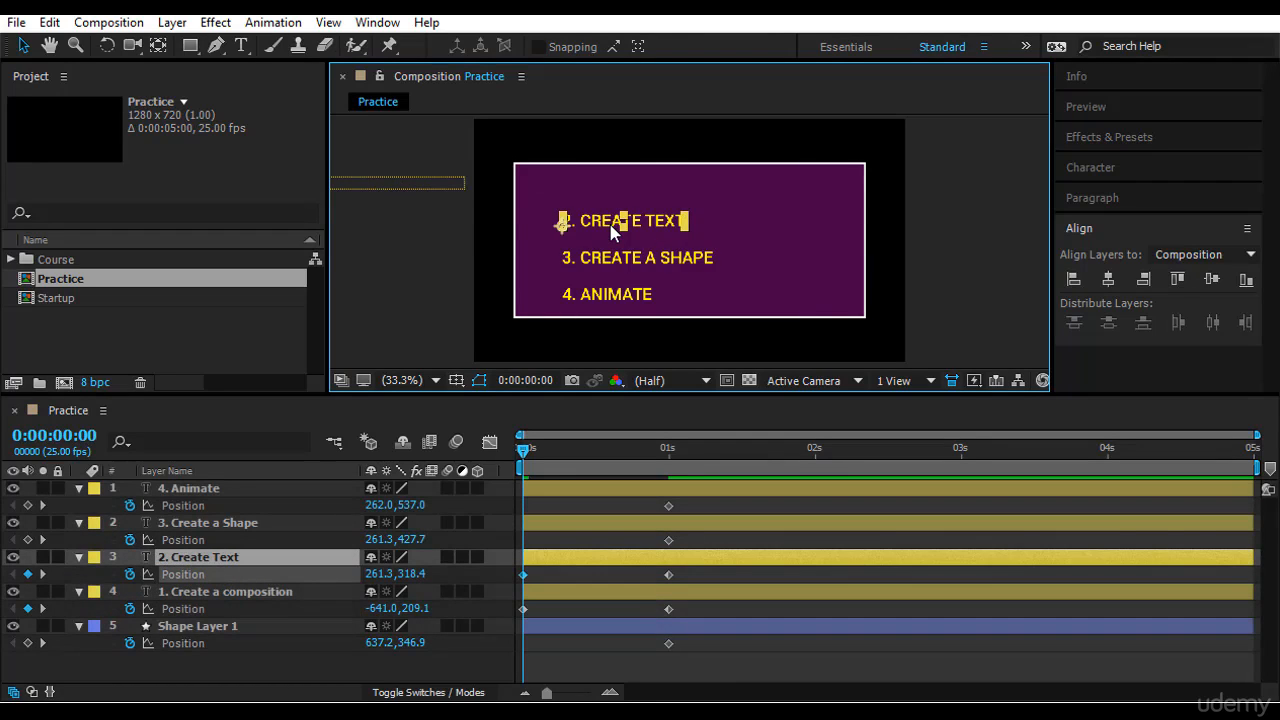
drag(612, 231, 918, 232)
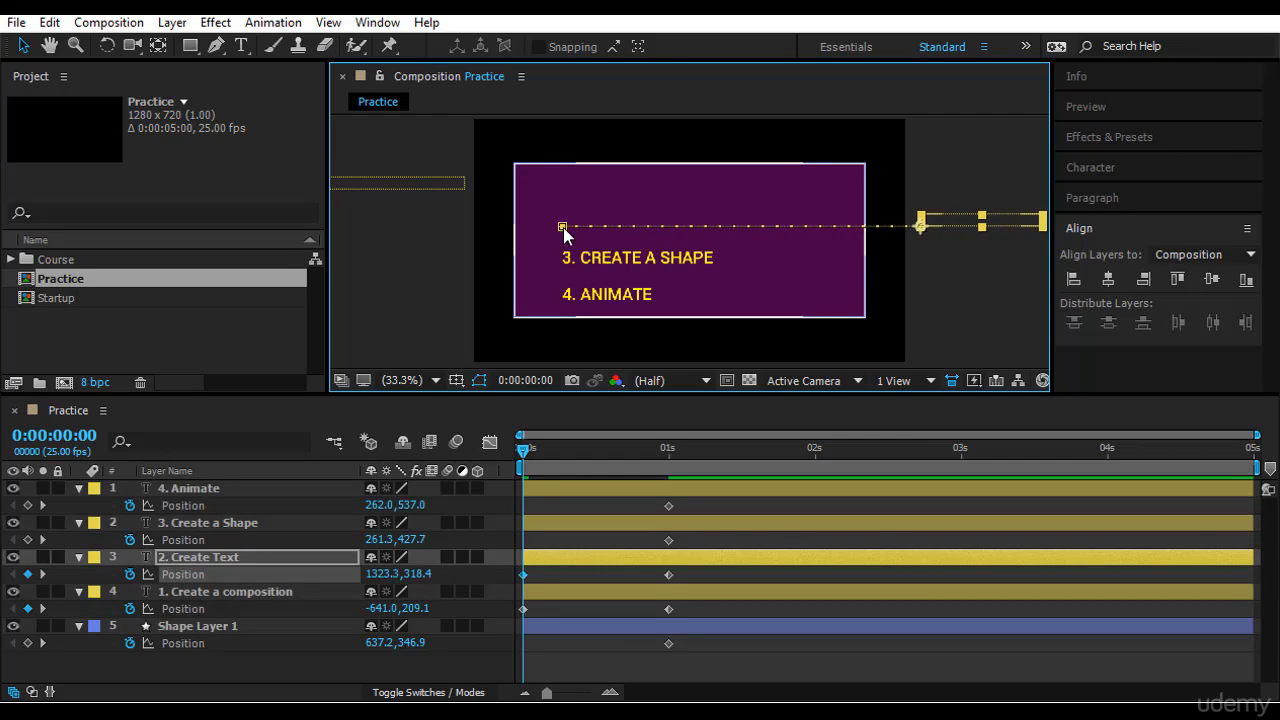
Step: Keyframe the Position of "3. Create a Shape" at 0:00:00:00 and move it straight off the composition's left side, to X about -489
click(650, 259)
key(alt+shift+p)
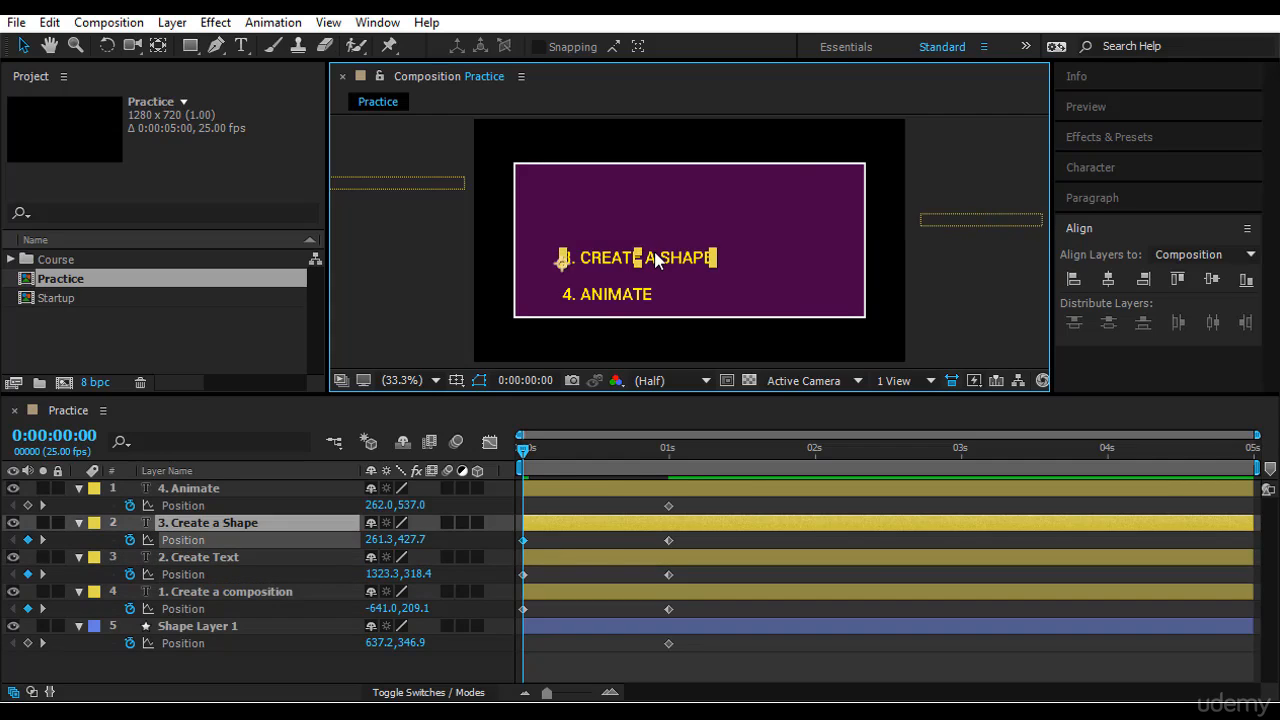
drag(655, 259, 405, 259)
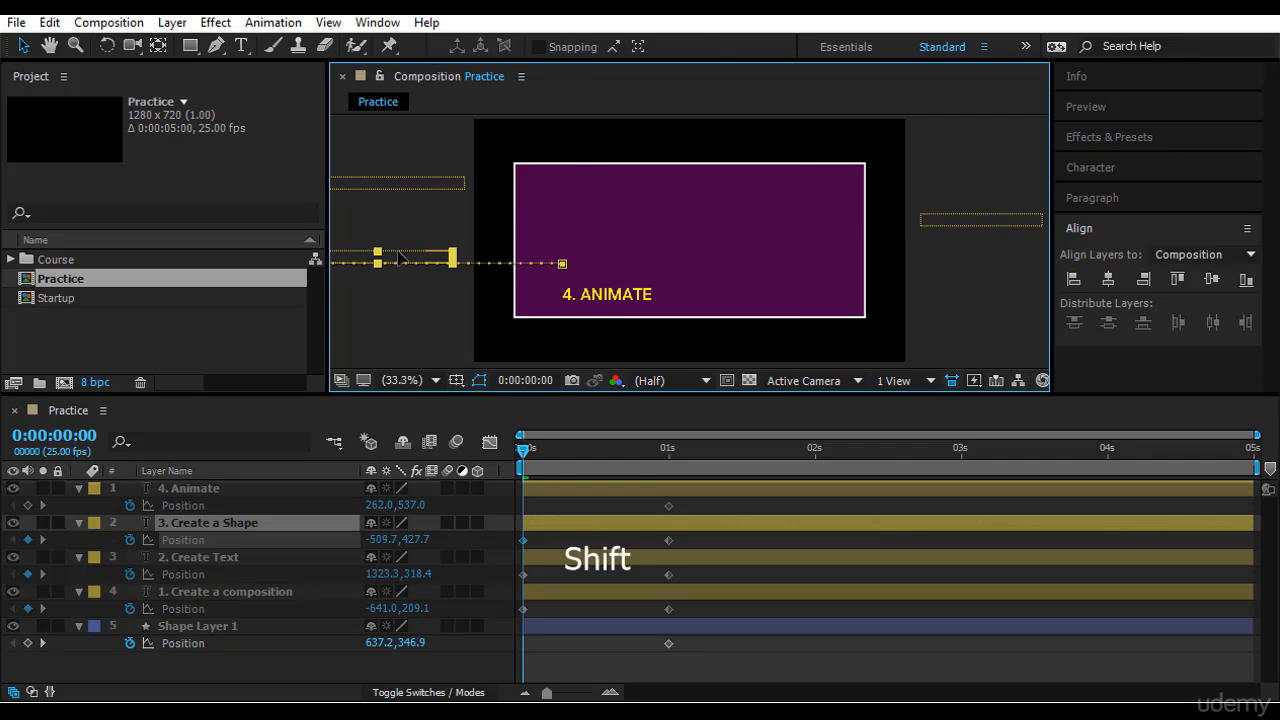
Step: Keyframe the Position of "4. Animate" at 0:00:00:00 and move it straight off the composition's right side, to X about 1291
key(ctrl+Up)
key(alt+shift+p)
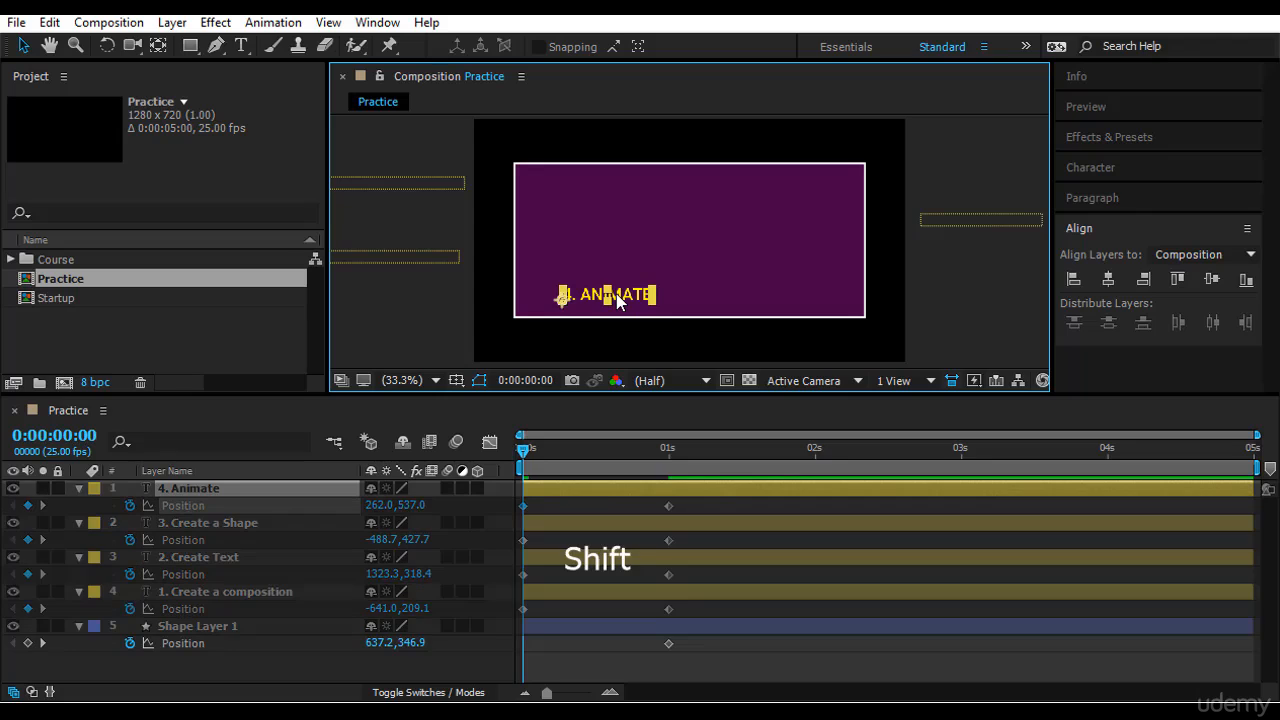
drag(688, 294, 1068, 296)
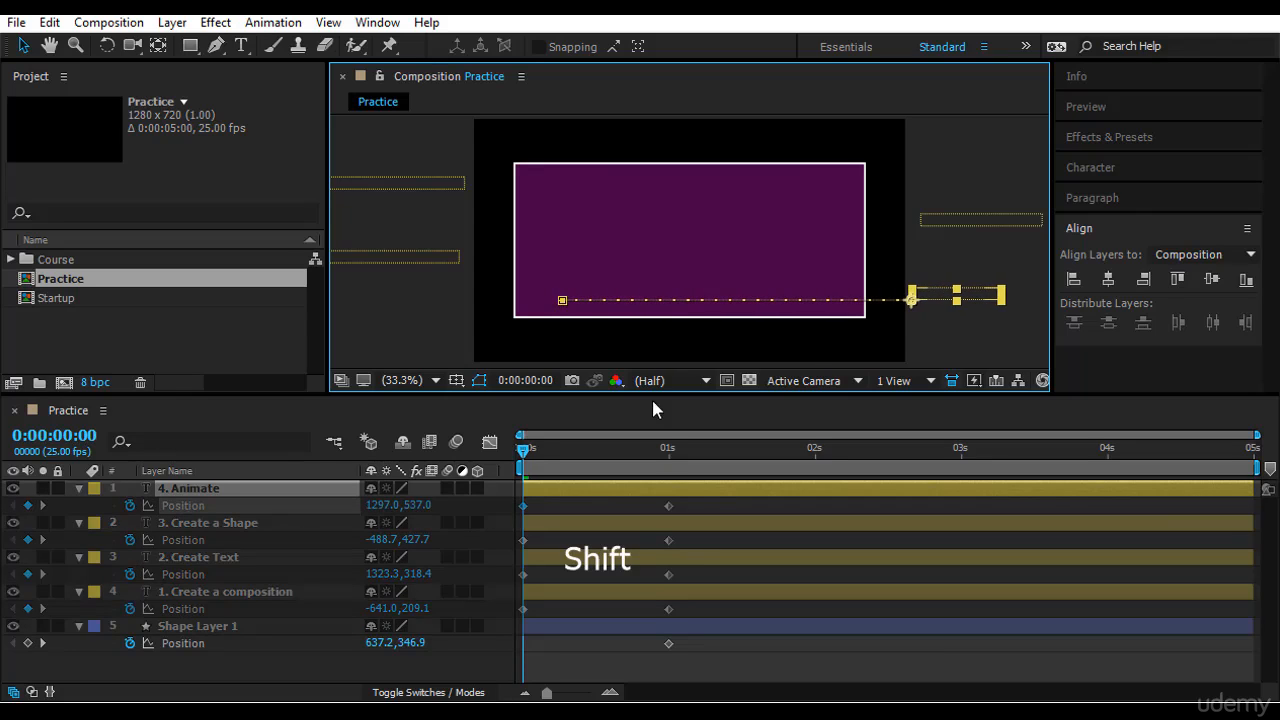
drag(527, 460, 445, 488)
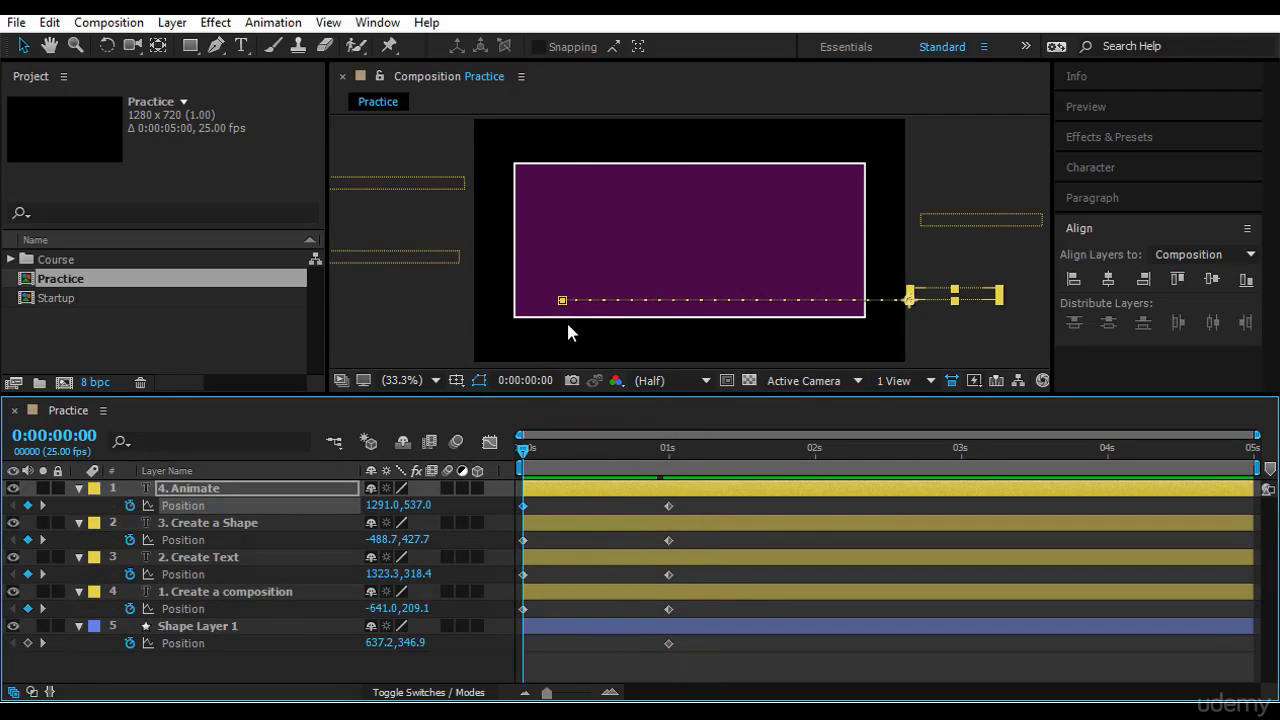
Step: Keyframe the Position of the purple rectangle at 0:00:00:00 and move it straight off the composition's top edge, to Y about -259
click(517, 237)
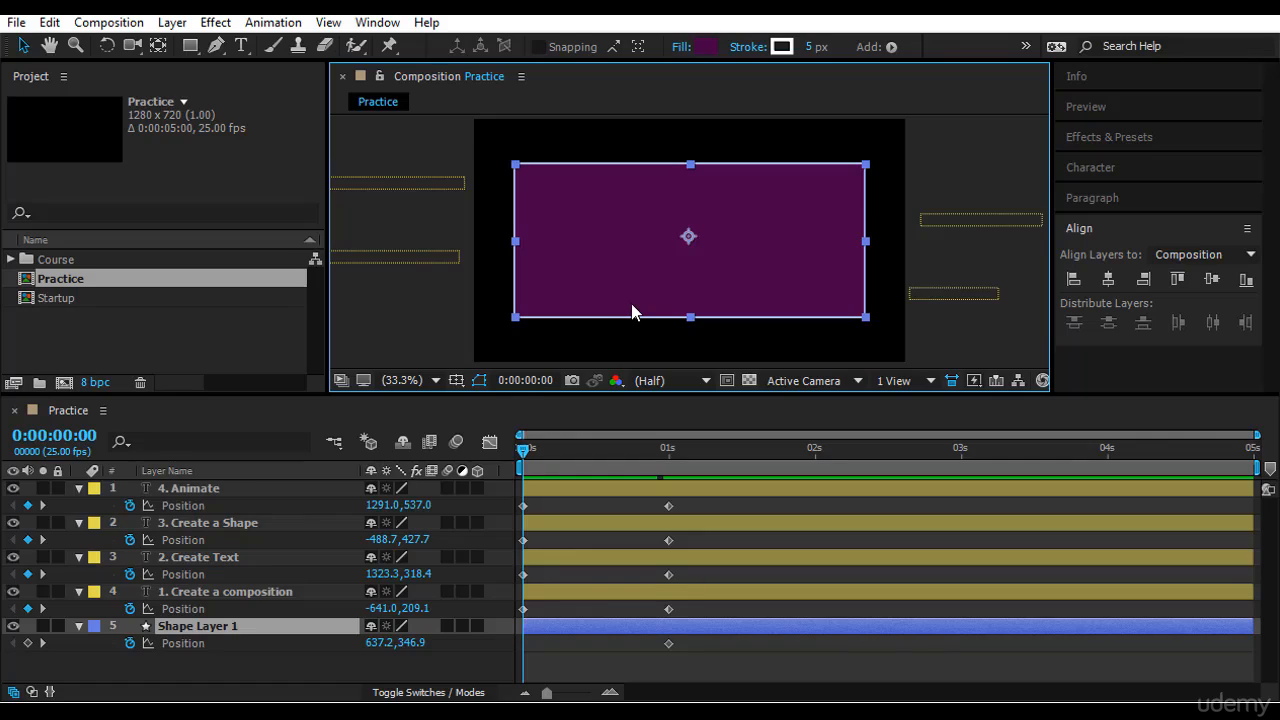
key(alt+shift+p)
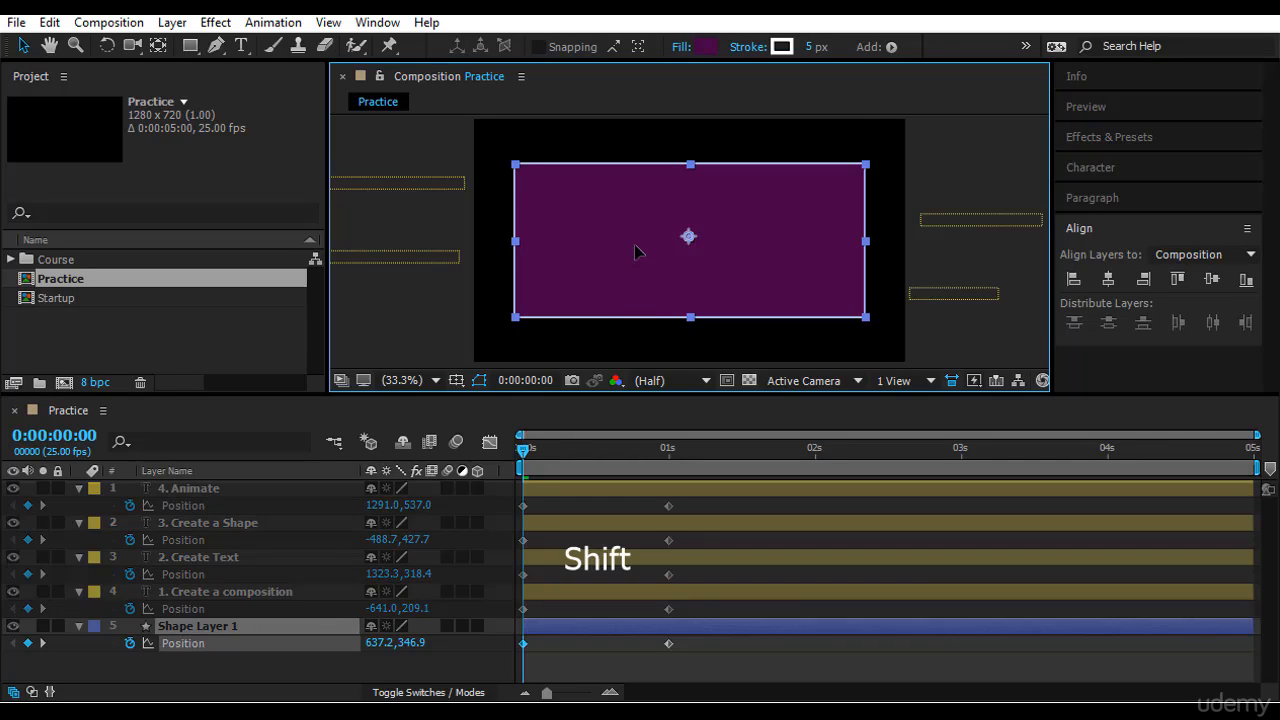
drag(631, 309, 644, 105)
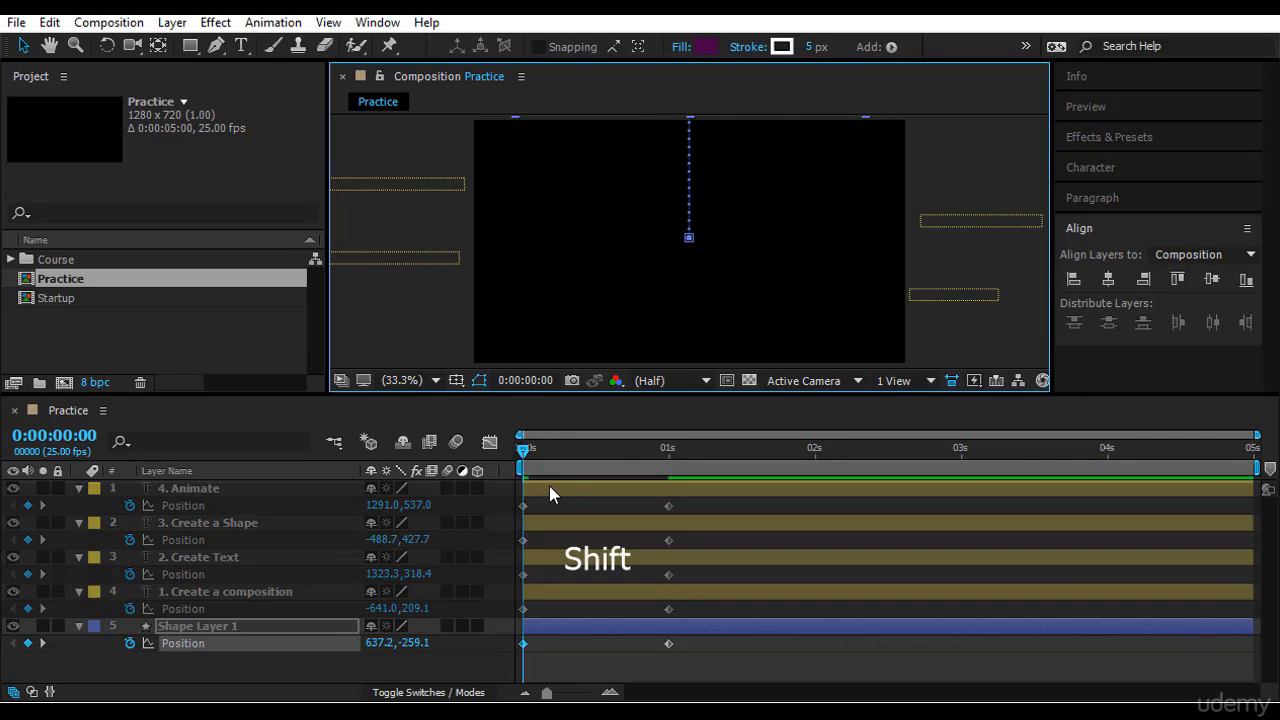
Step: Scrub and play back the Practice animation to check how the rectangle and text lines arrive in place
drag(521, 458, 698, 500)
key(space)
key(space)
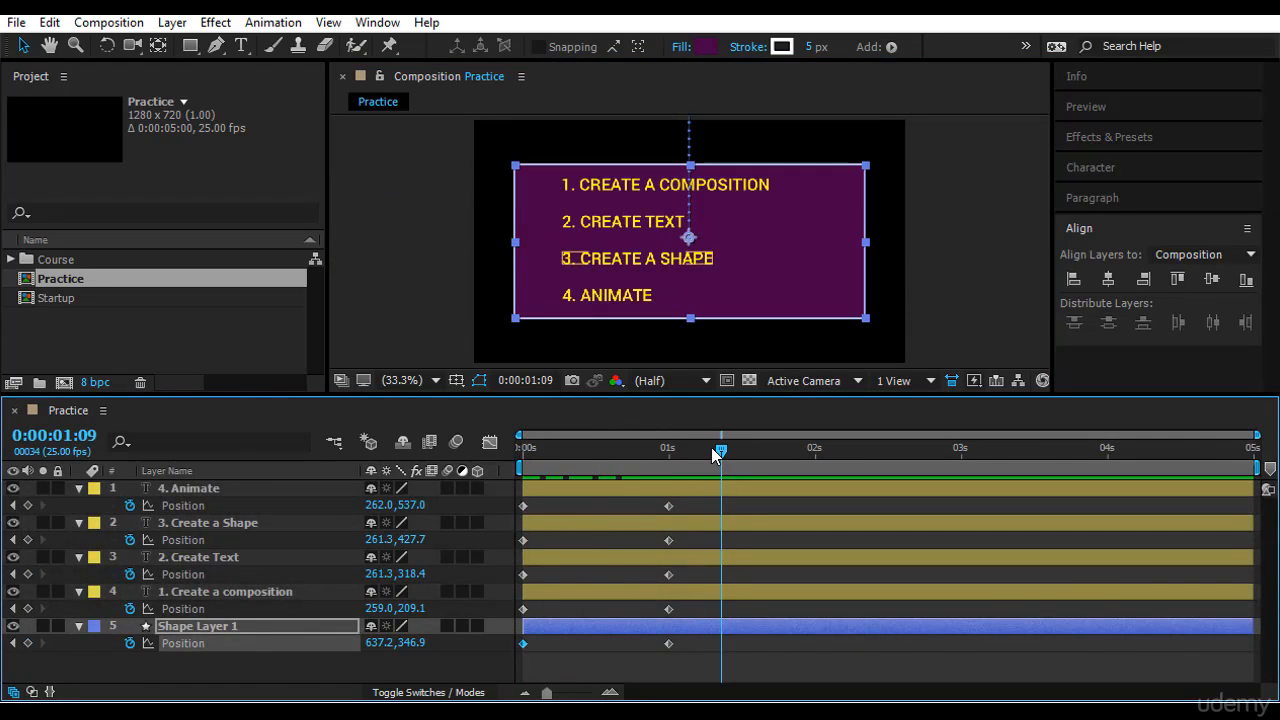
key(space)
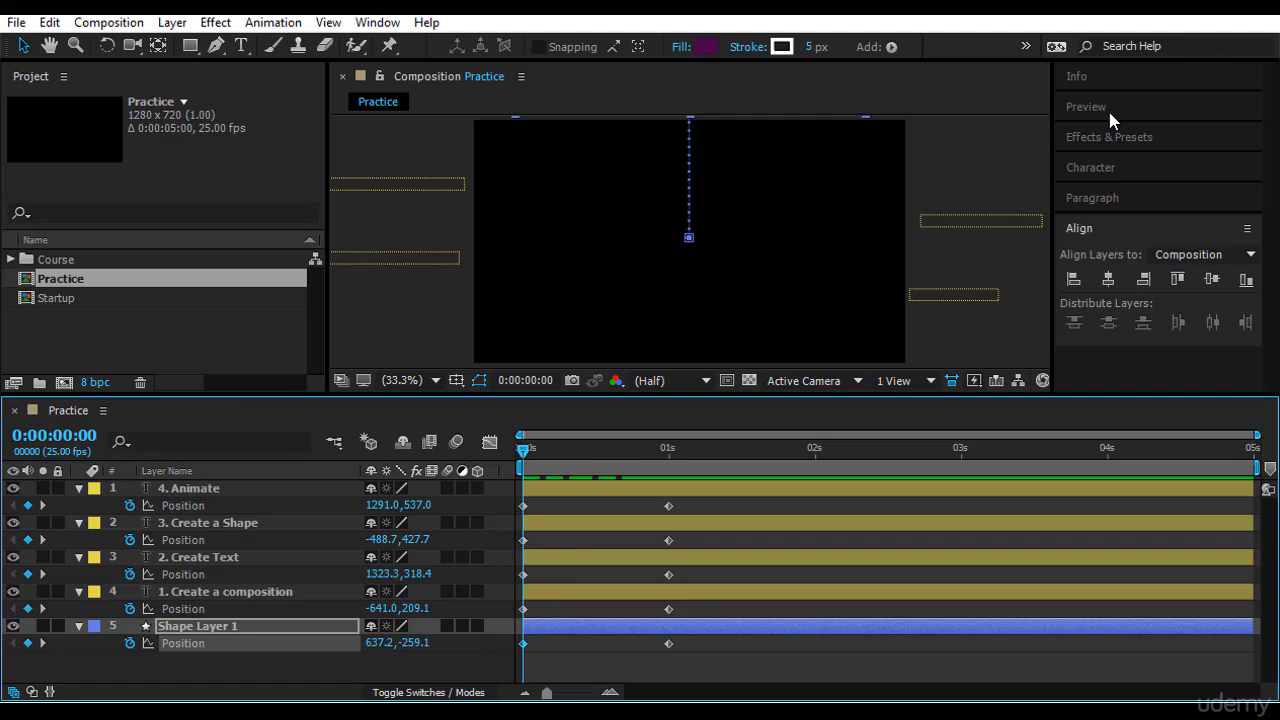
click(1109, 110)
click(1118, 135)
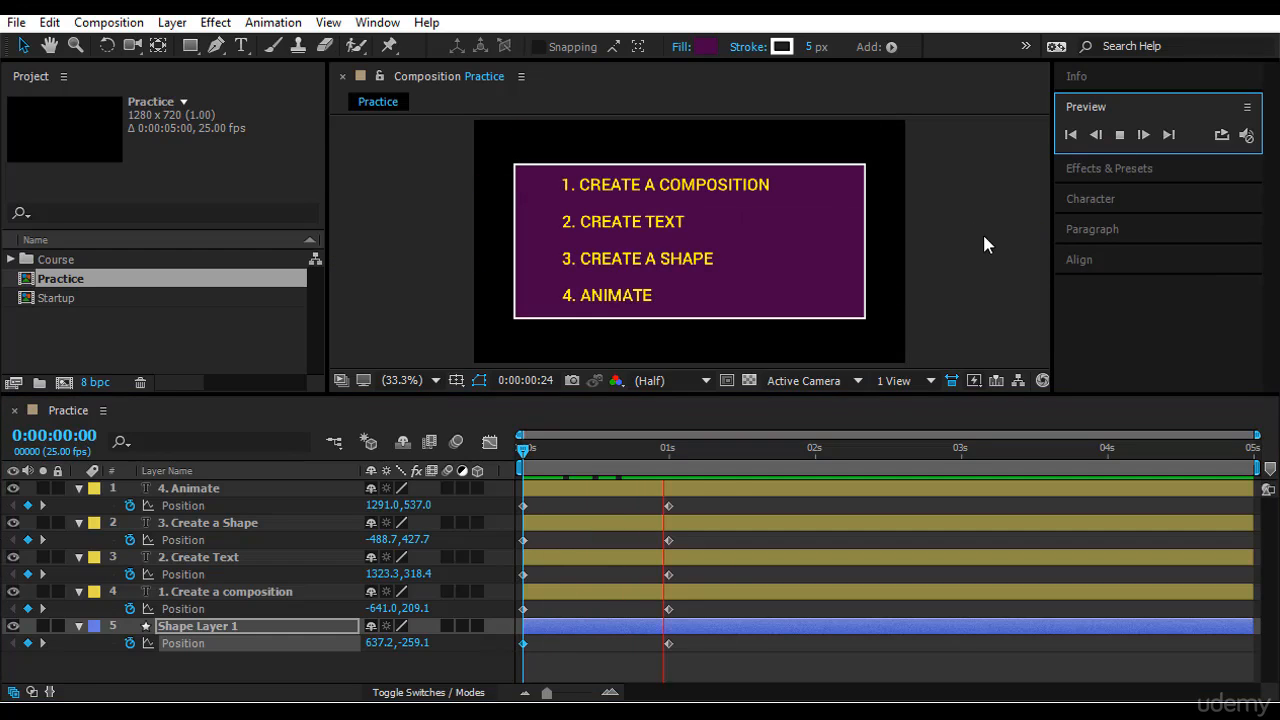
click(522, 456)
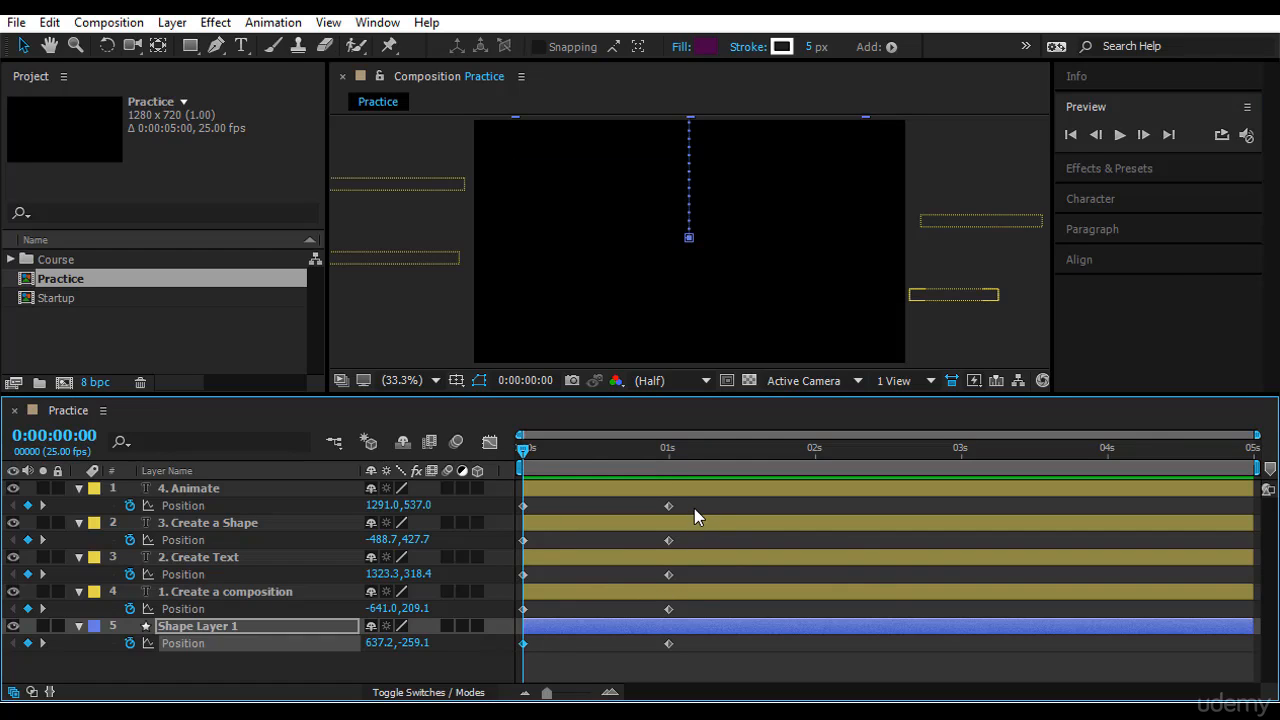
Step: Move the end Position keyframes of the four text layers to about 0:00:00:12 and the rectangle's to about 0:00:00:06
click(683, 612)
drag(693, 507, 594, 620)
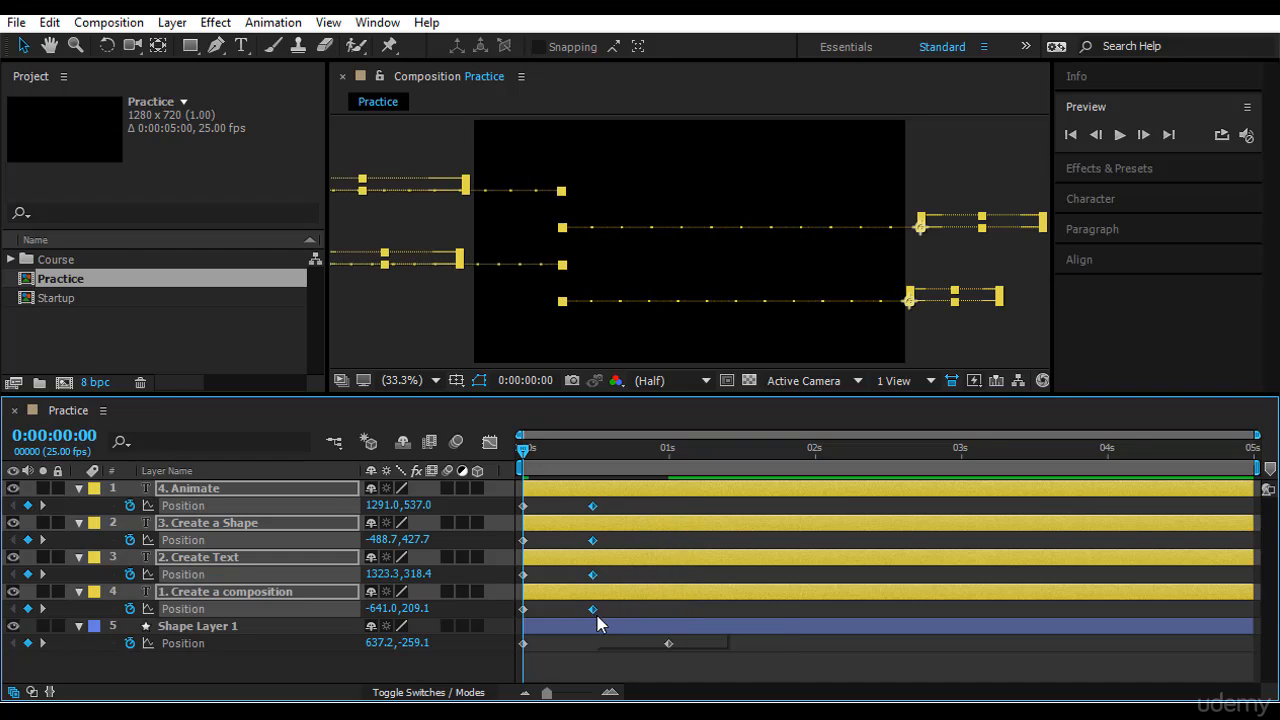
click(689, 648)
click(668, 644)
click(666, 649)
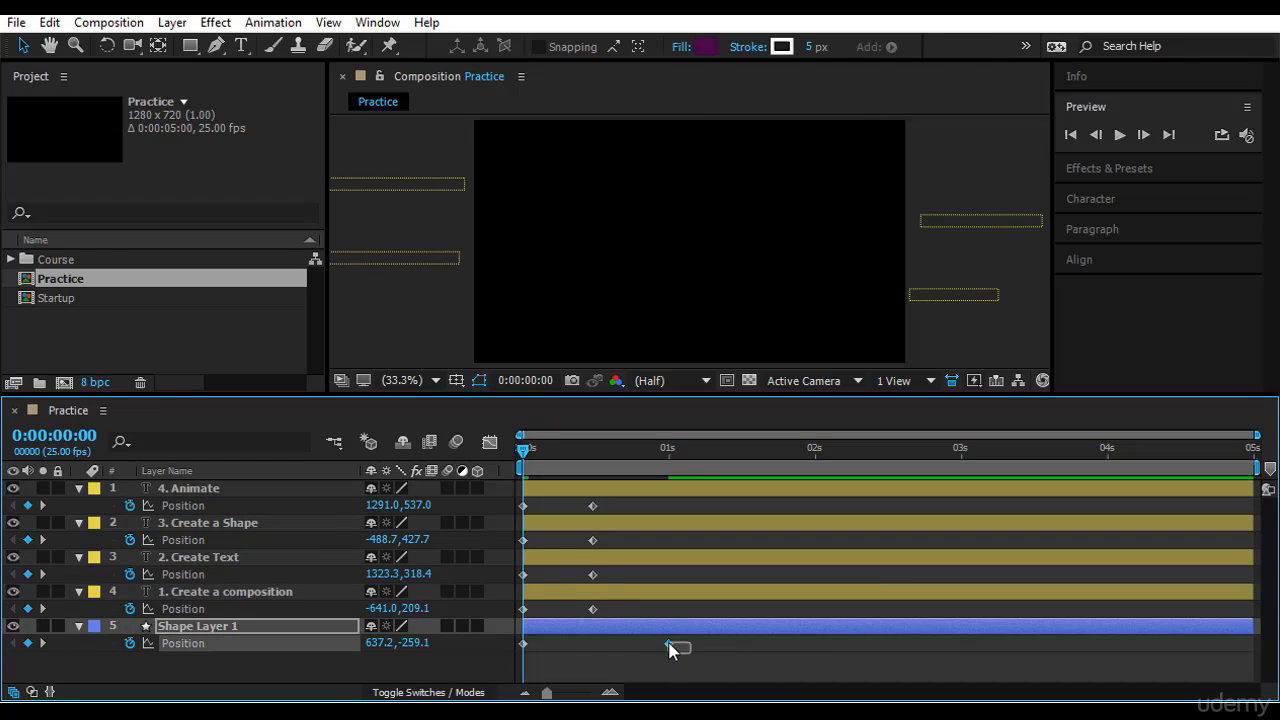
drag(670, 646, 558, 647)
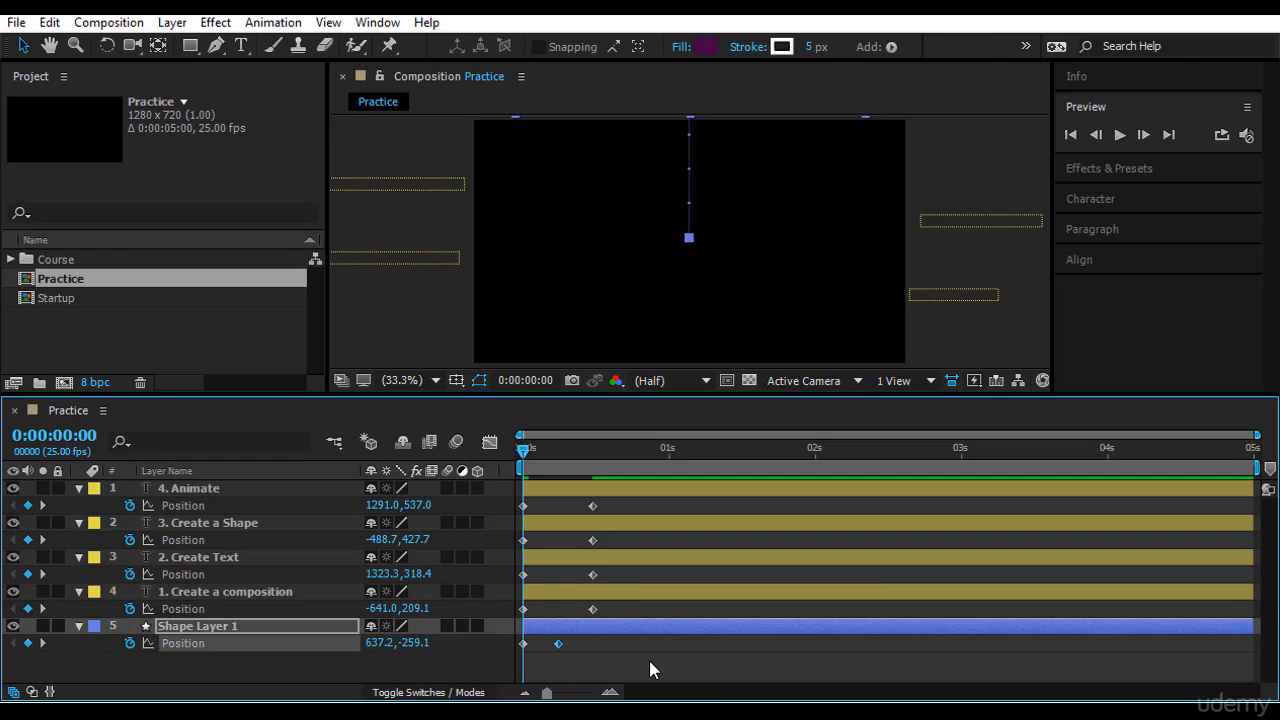
click(648, 657)
Step: Play back the shortened animation and return the current time to 0:00:00:00
click(1121, 138)
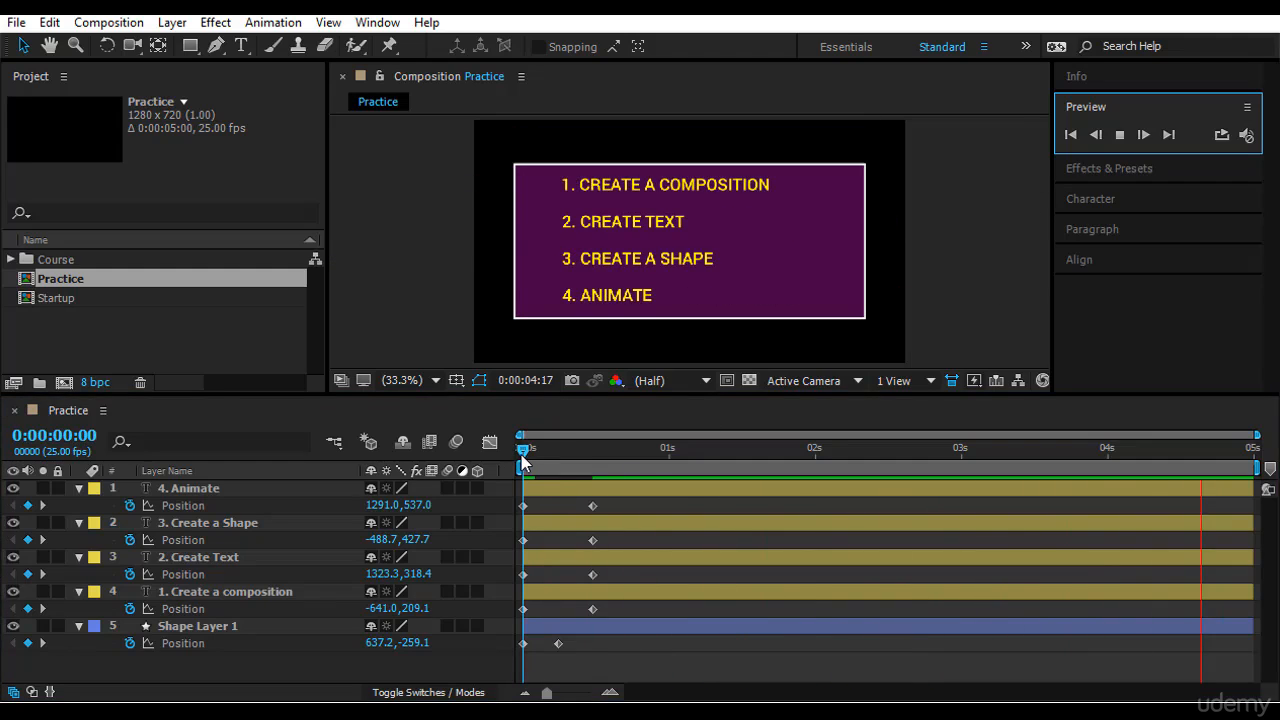
click(569, 462)
drag(577, 465, 524, 501)
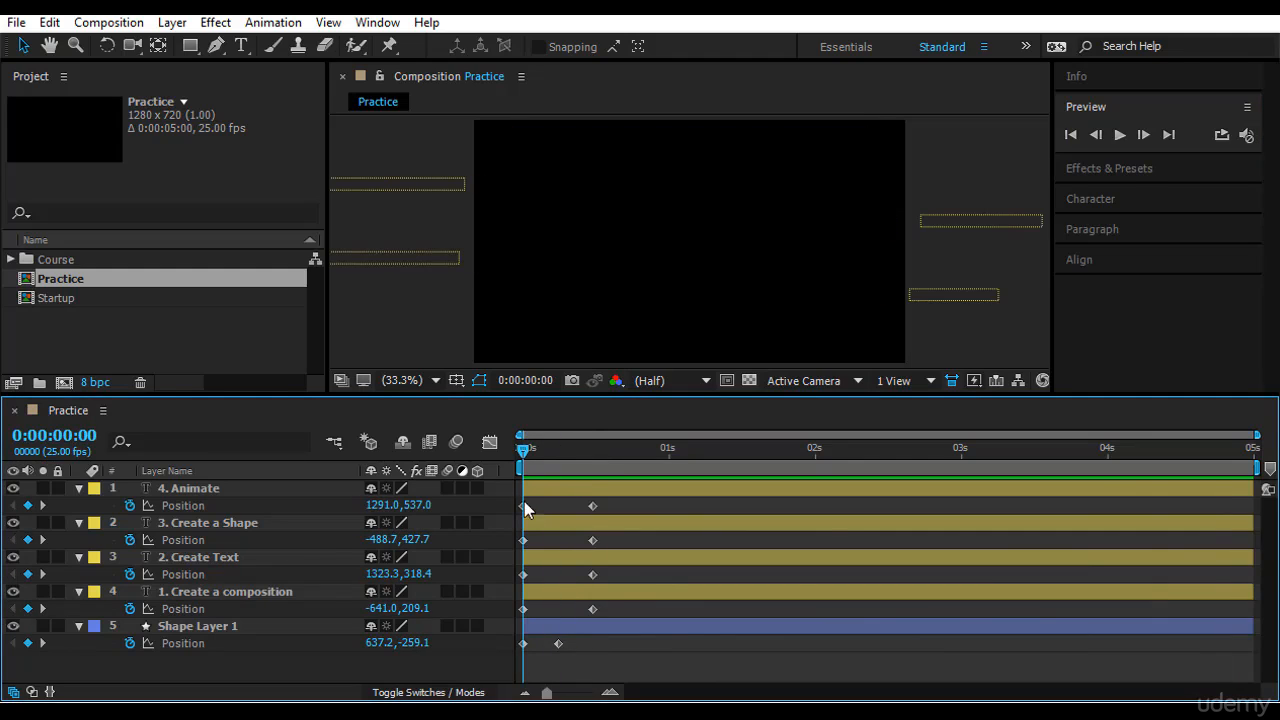
Step: Delay both Position keyframes of "2. Create Text" to start at about 0:00:00:08, undoing the accidental shift of the layer itself
click(547, 594)
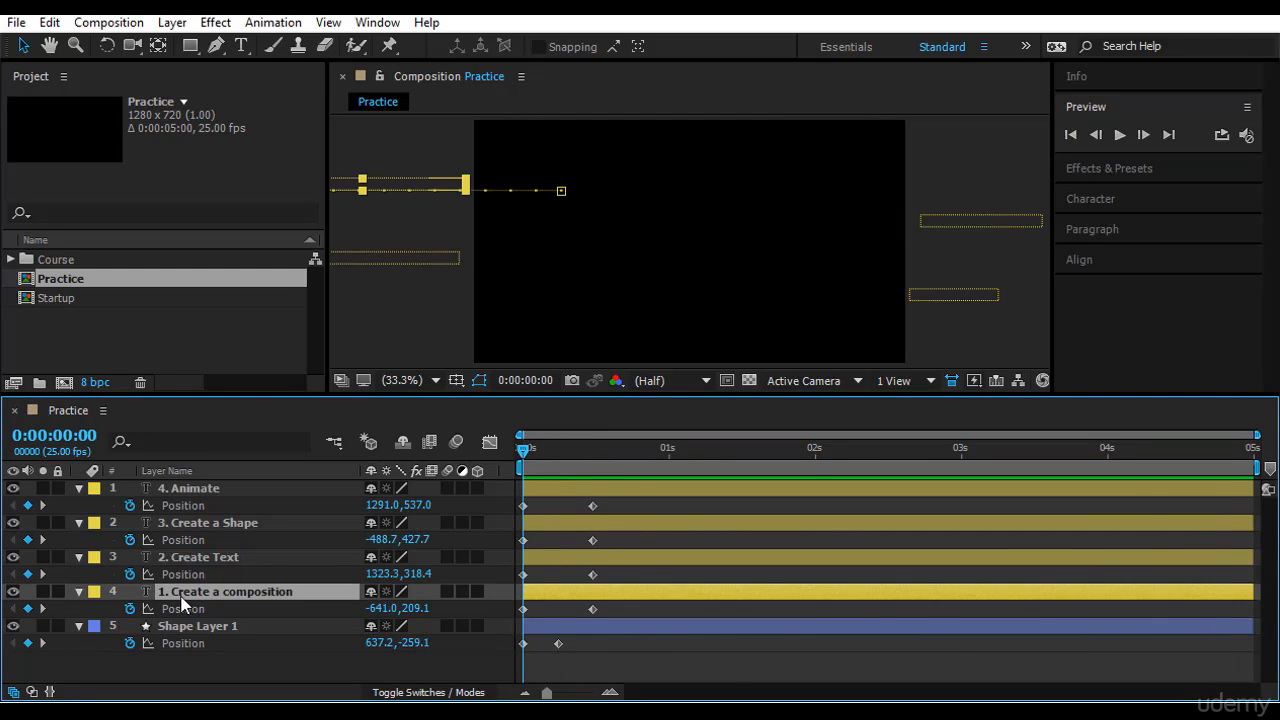
click(271, 556)
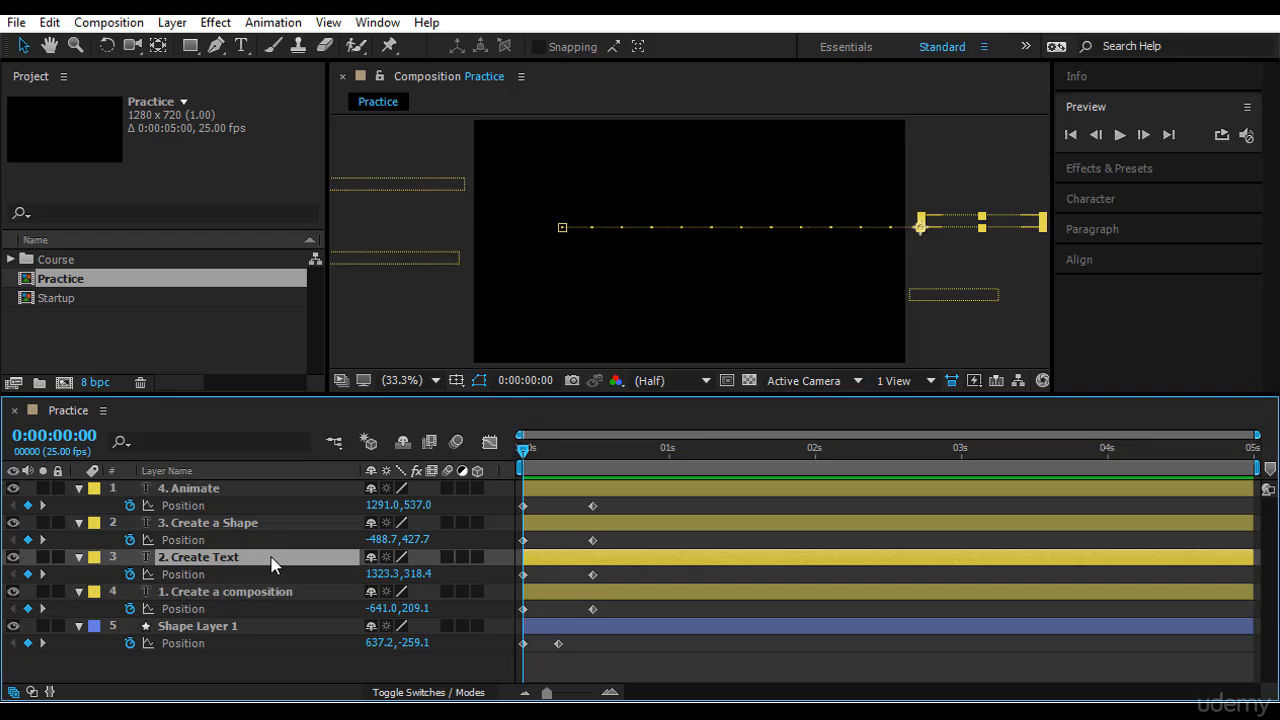
click(560, 571)
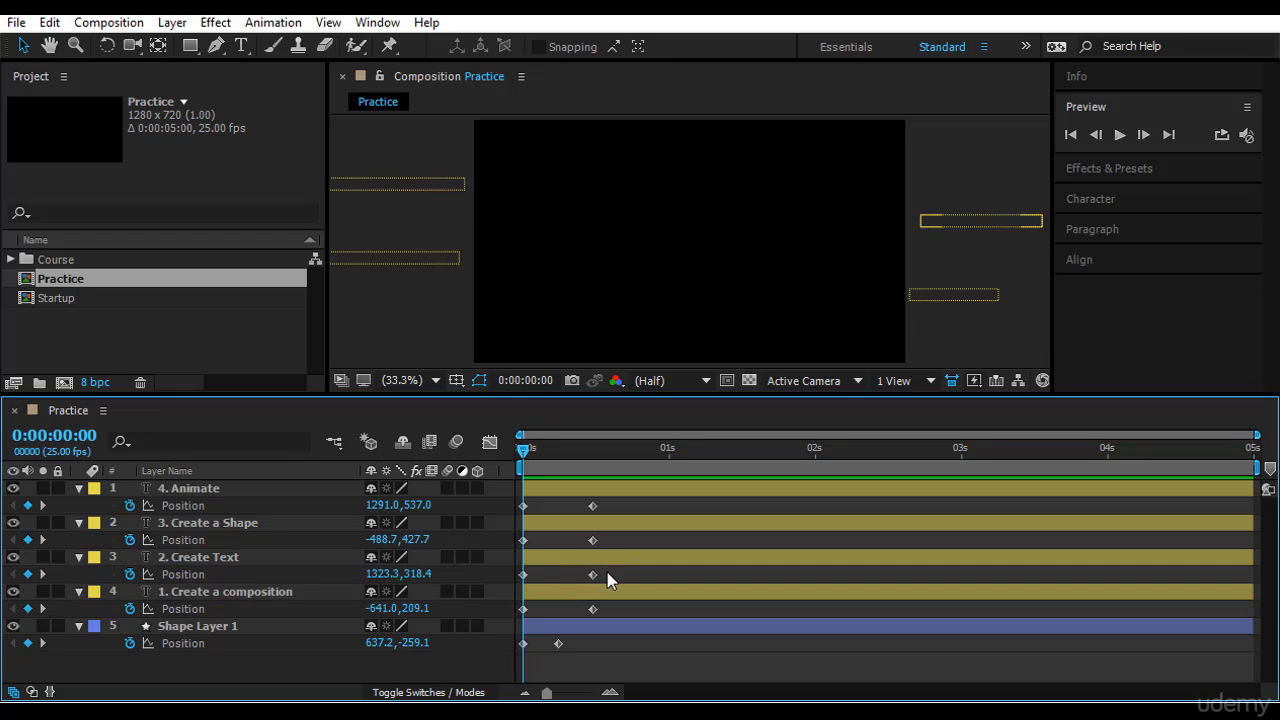
drag(607, 572, 505, 580)
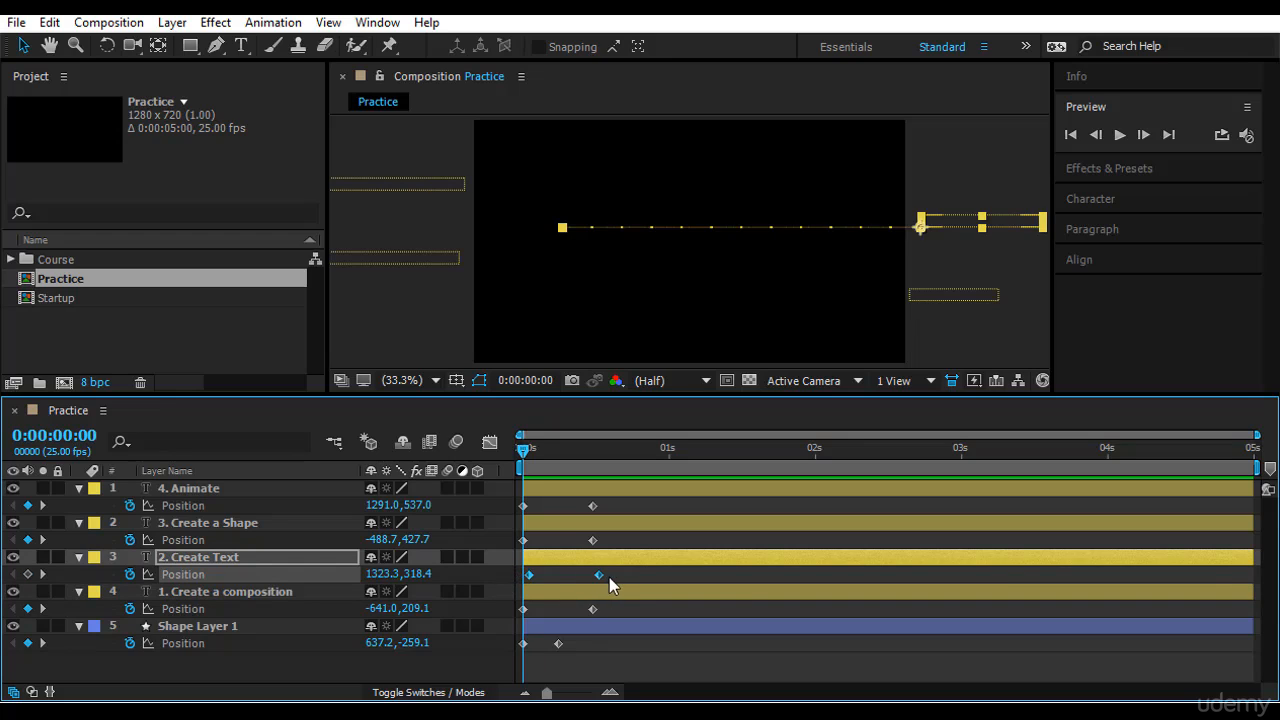
drag(609, 577, 641, 562)
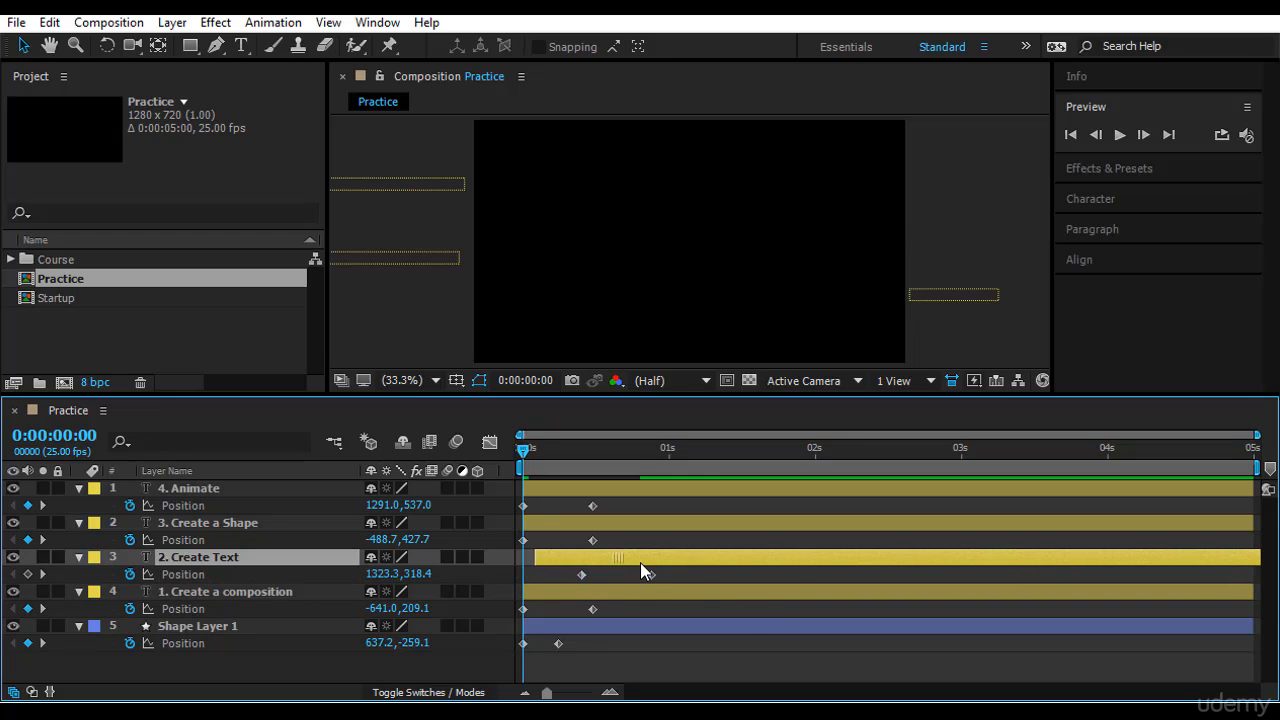
key(ctrl+z)
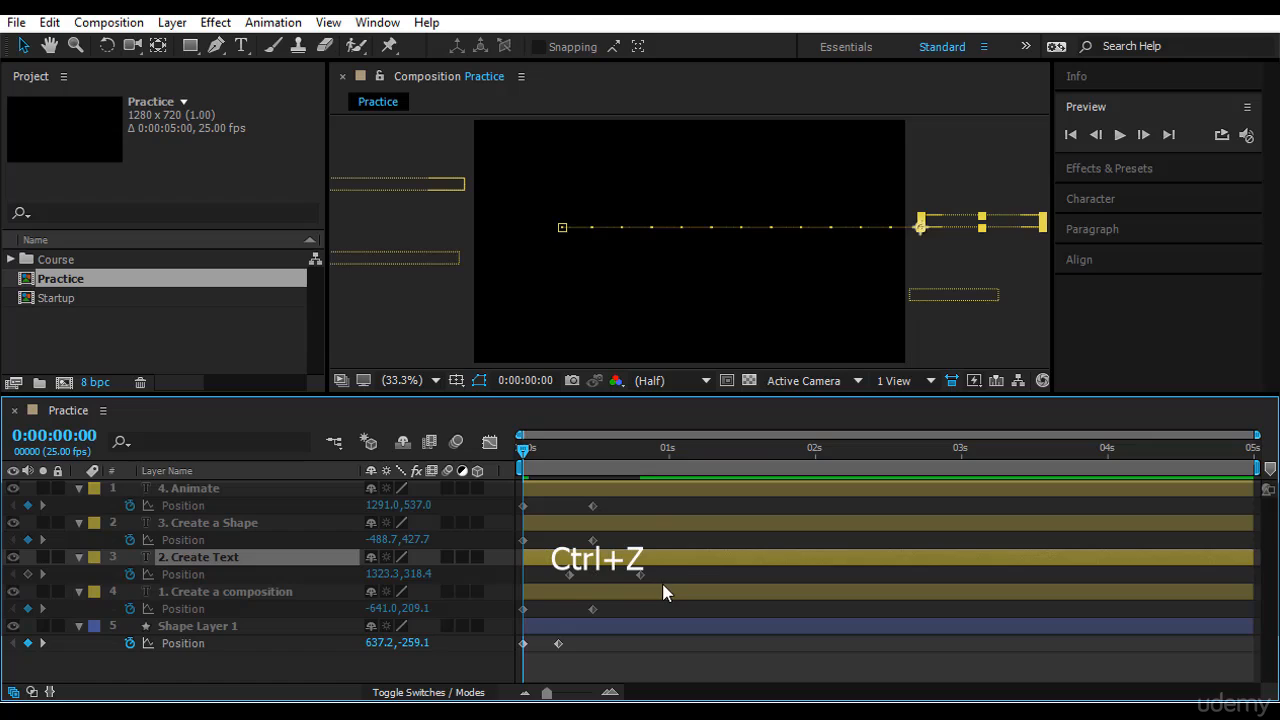
Step: Delay both Position keyframes of "3. Create a Shape" to end at about 0:00:01:03 and those of "4. Animate" to end at 0:00:01:10
click(493, 544)
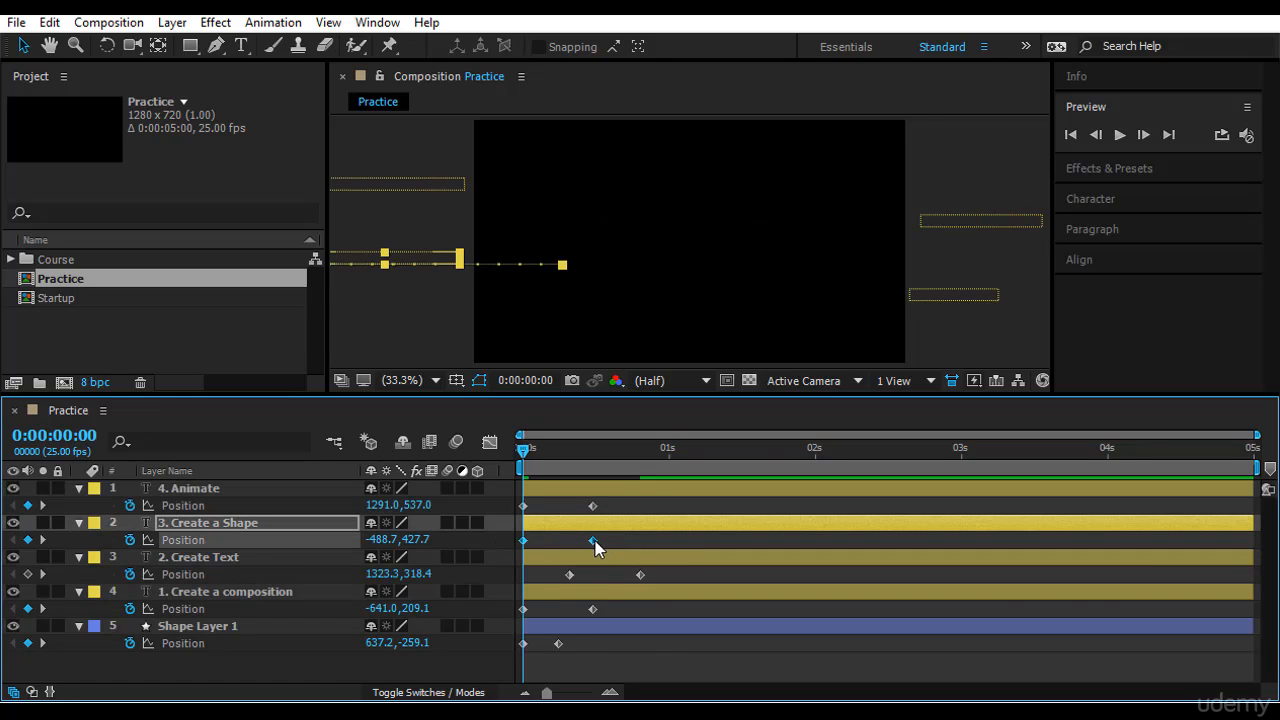
drag(594, 541, 686, 543)
click(593, 506)
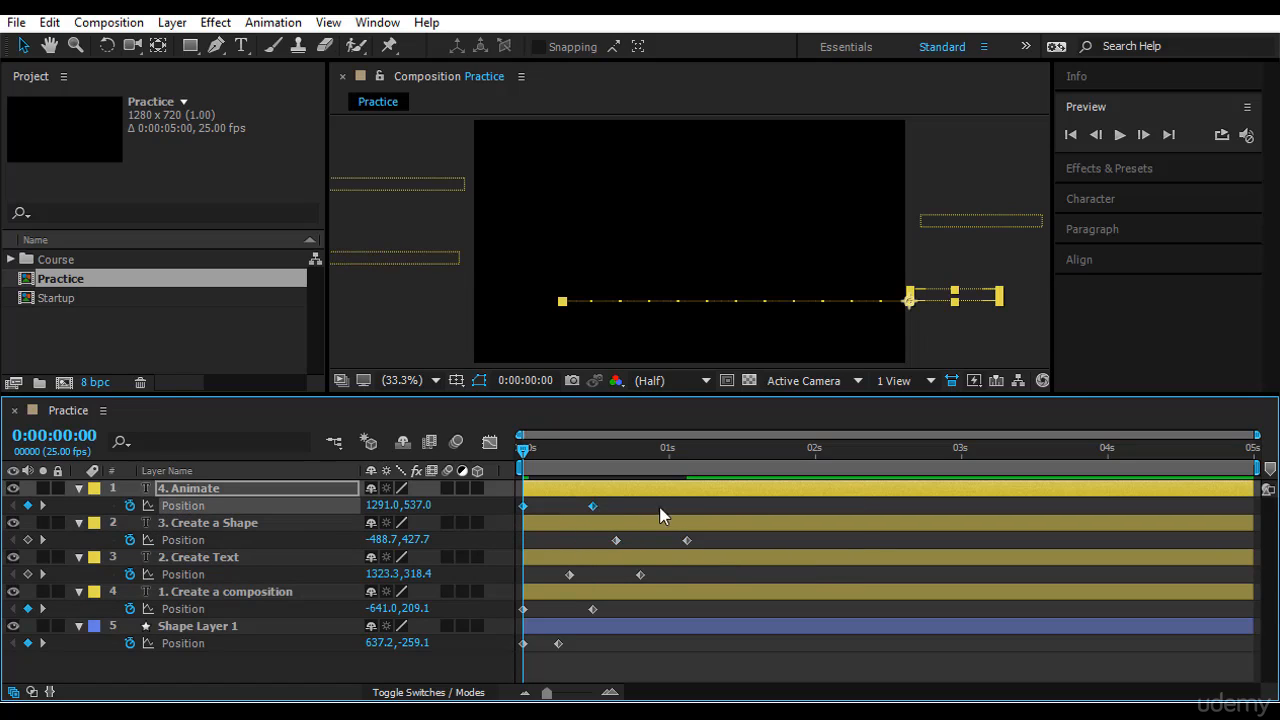
drag(593, 506, 727, 506)
Step: With the preview playing, compress all four text layers' Position keyframes proportionally so the last one falls at about 0:00:00:15
click(1120, 134)
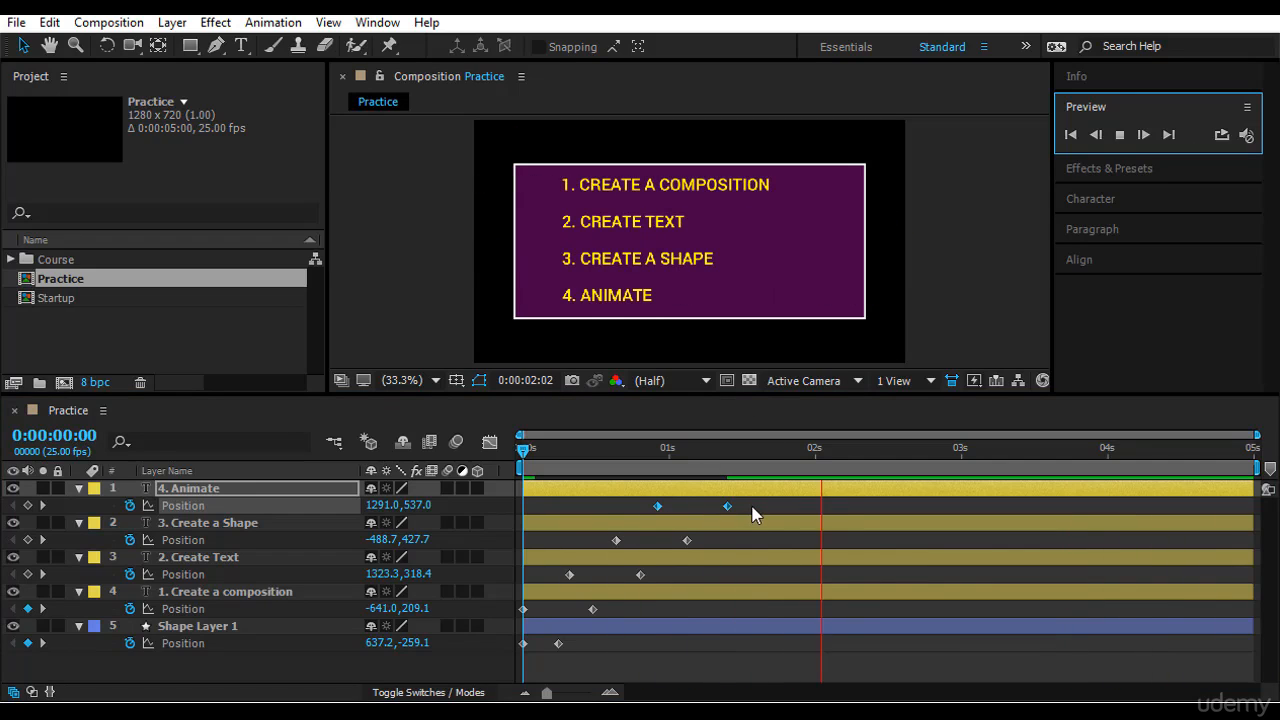
drag(752, 507, 596, 617)
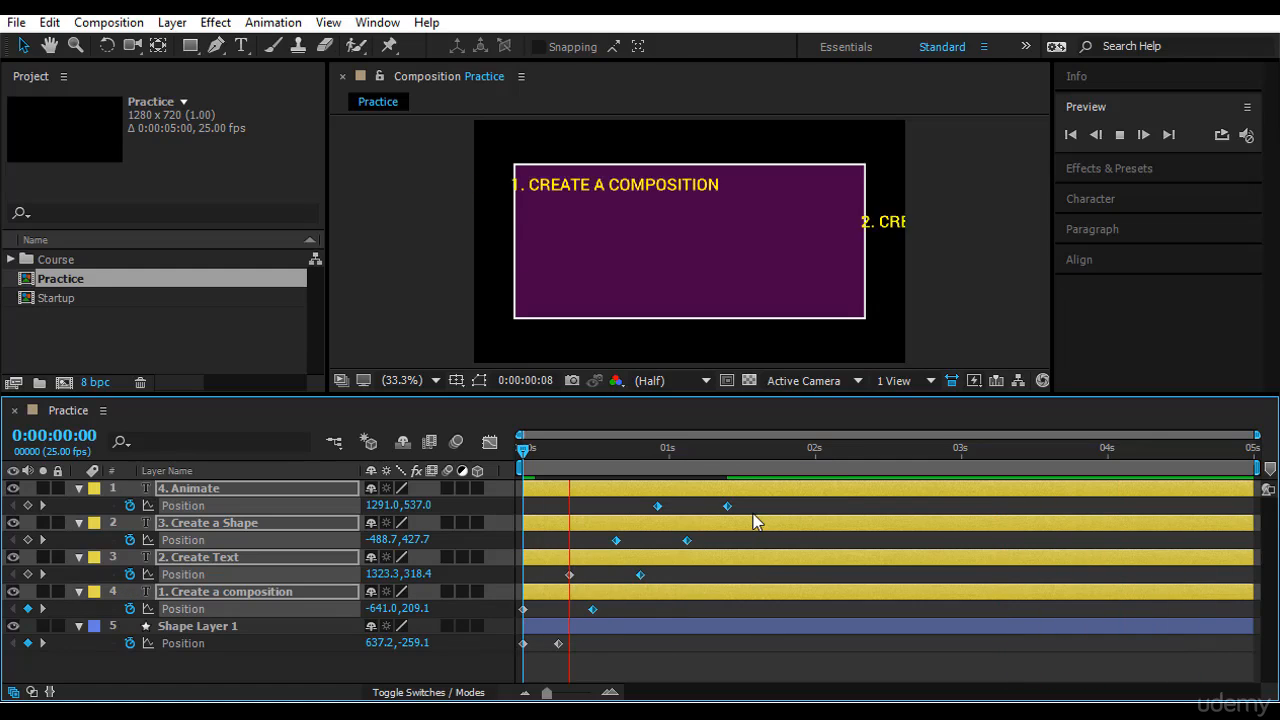
drag(747, 503, 518, 622)
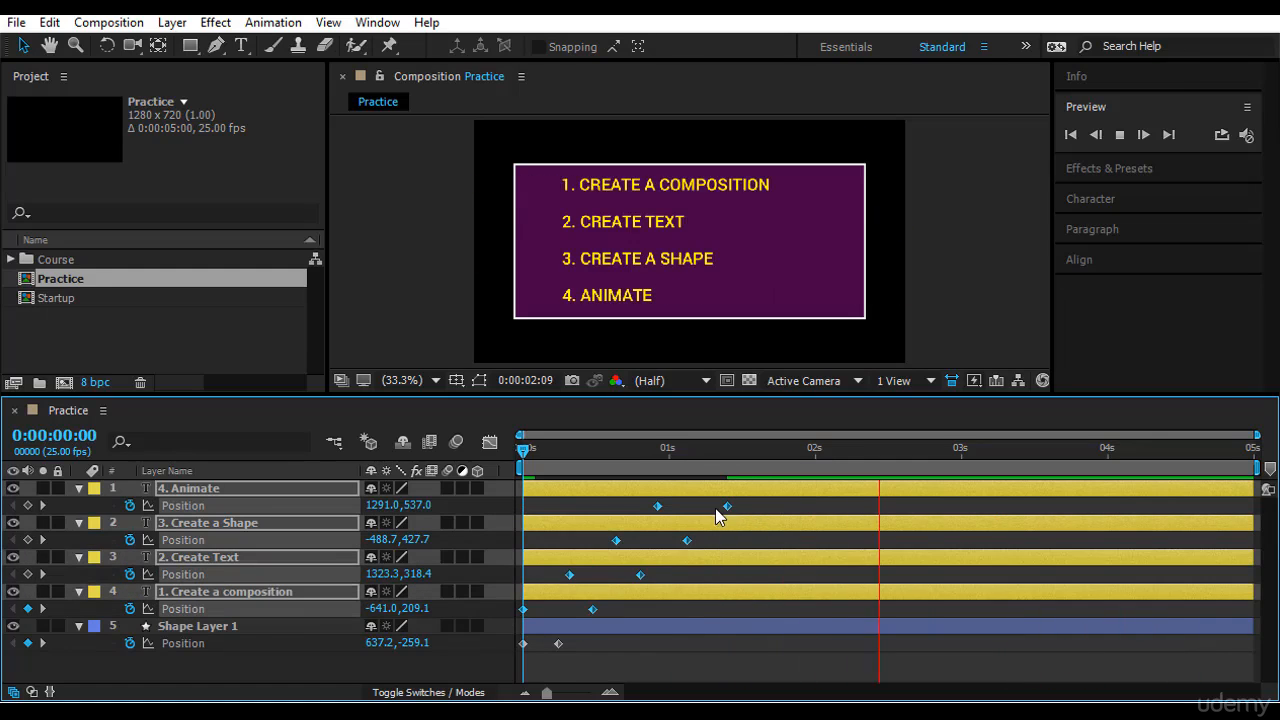
alt+click(725, 507)
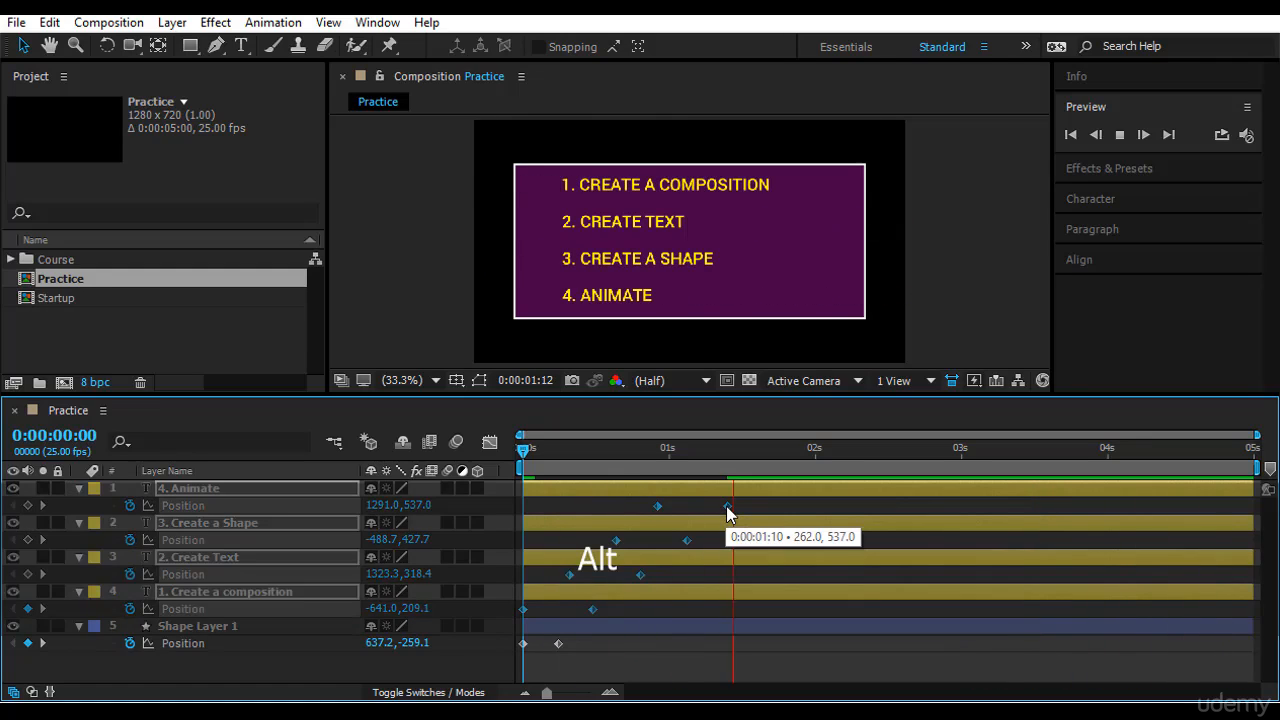
drag(727, 513, 608, 518)
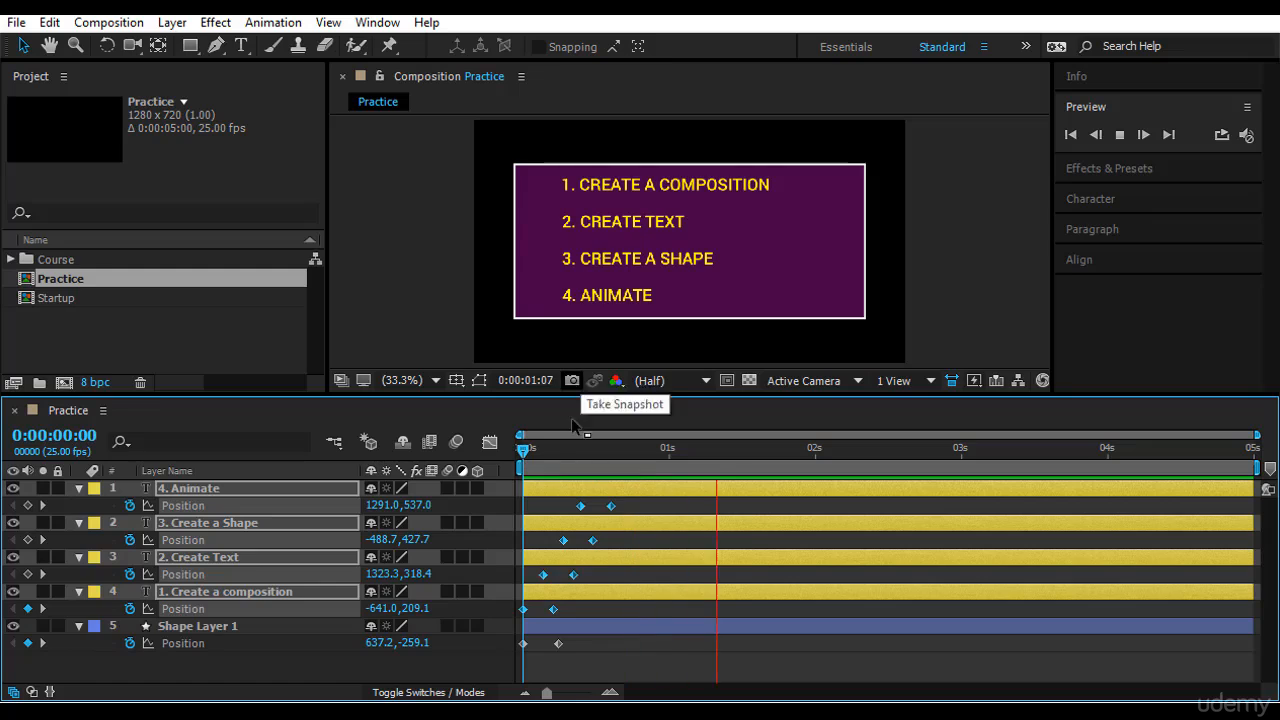
Step: Shift the four text layers together so they start at the rectangle's end keyframe, at about 0:00:00:06
click(652, 544)
shift+click(586, 630)
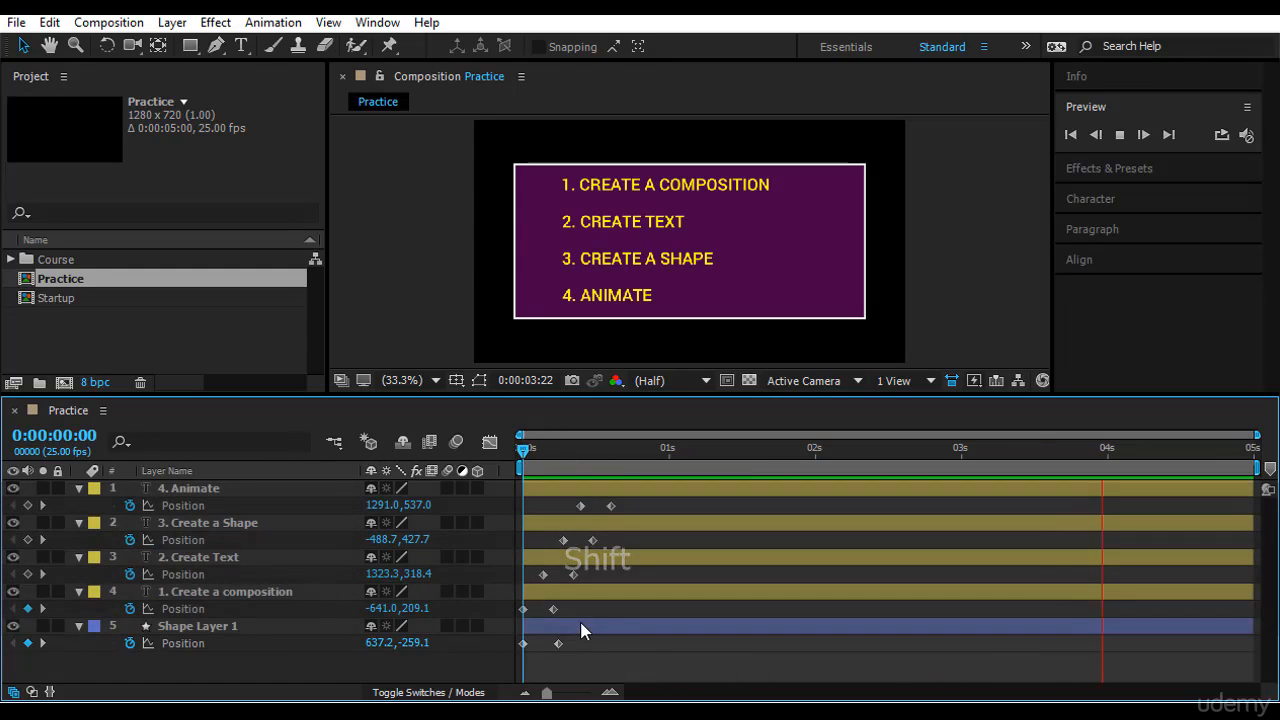
click(583, 630)
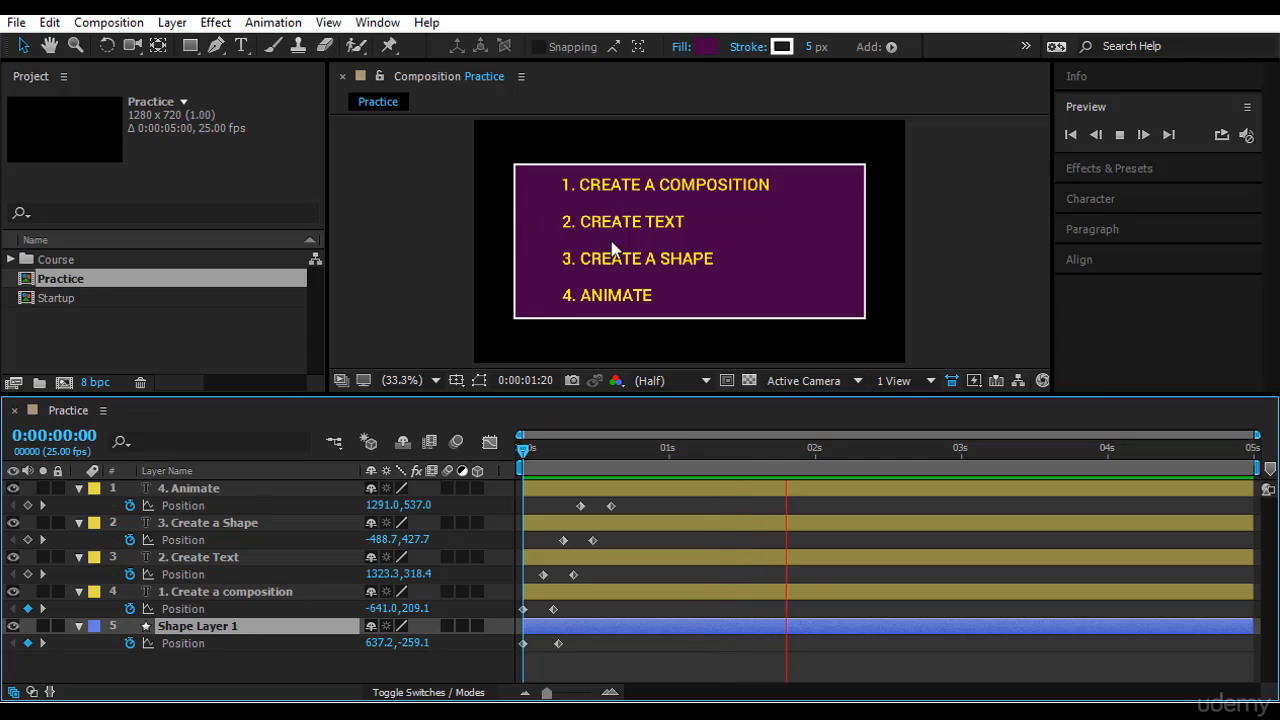
click(565, 592)
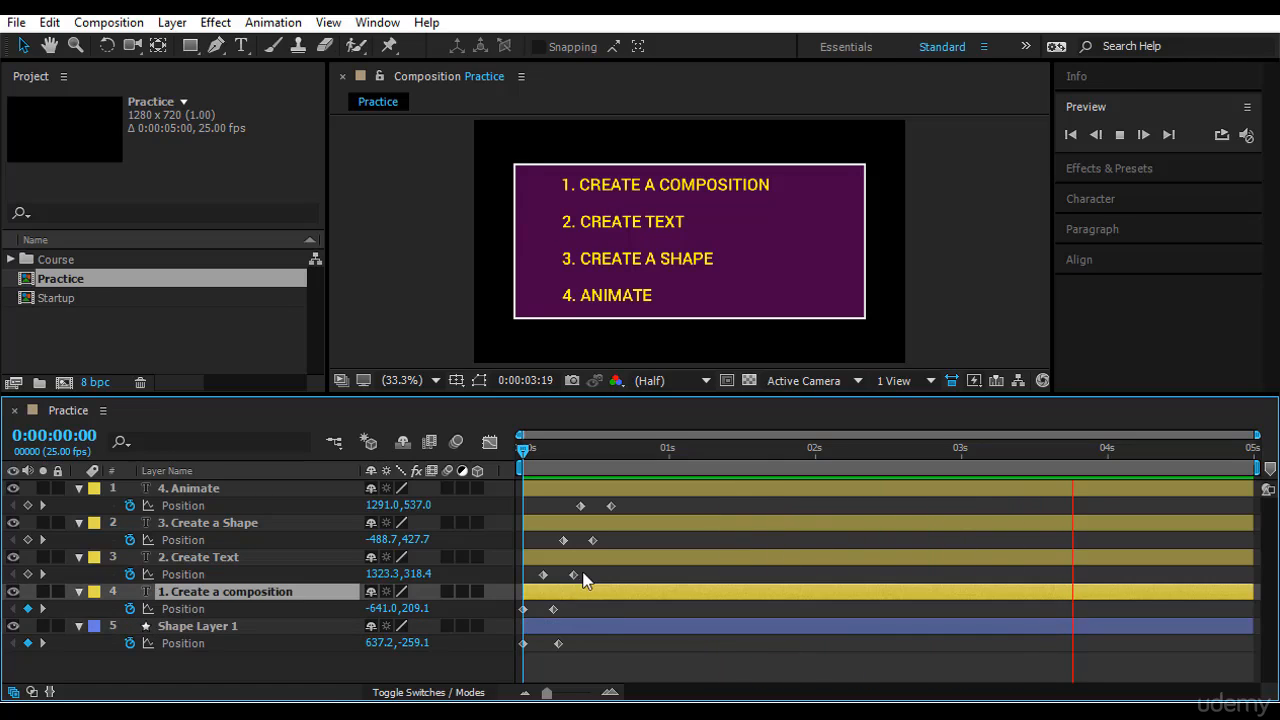
shift+click(268, 488)
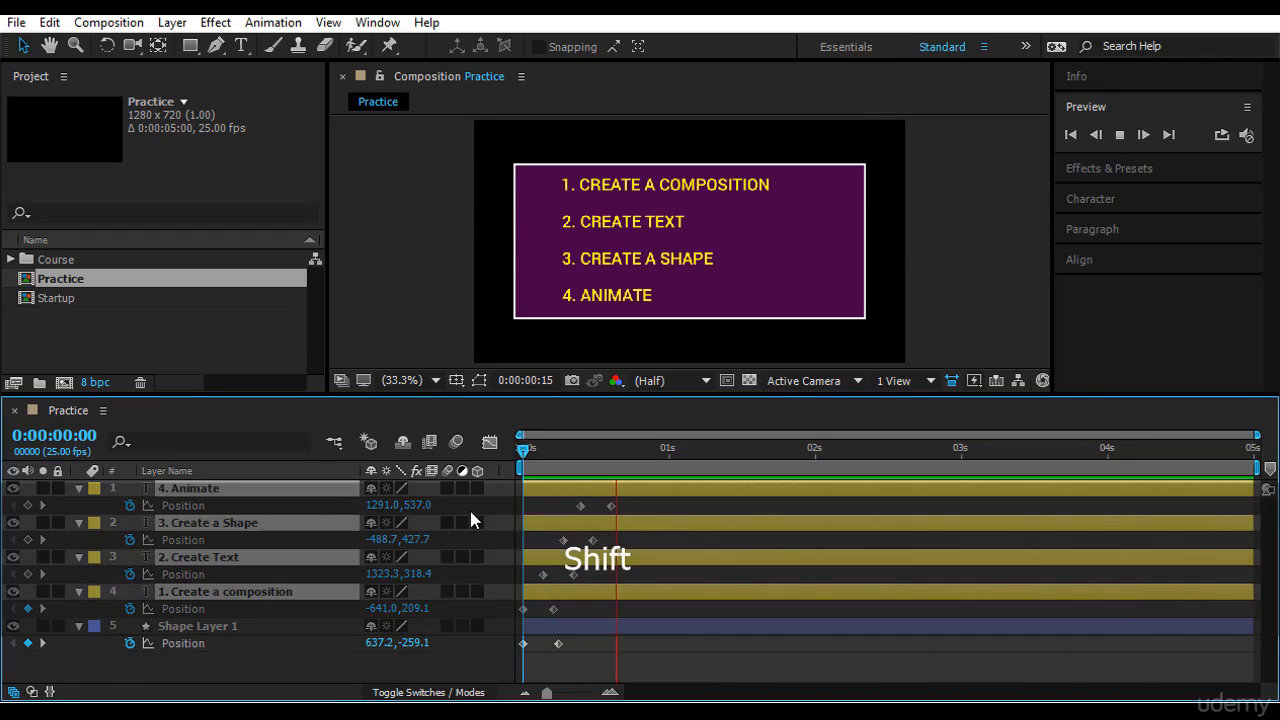
mouse_move(558, 492)
mouse_down()
mouse_move(591, 501)
mouse_move(580, 497)
mouse_up()
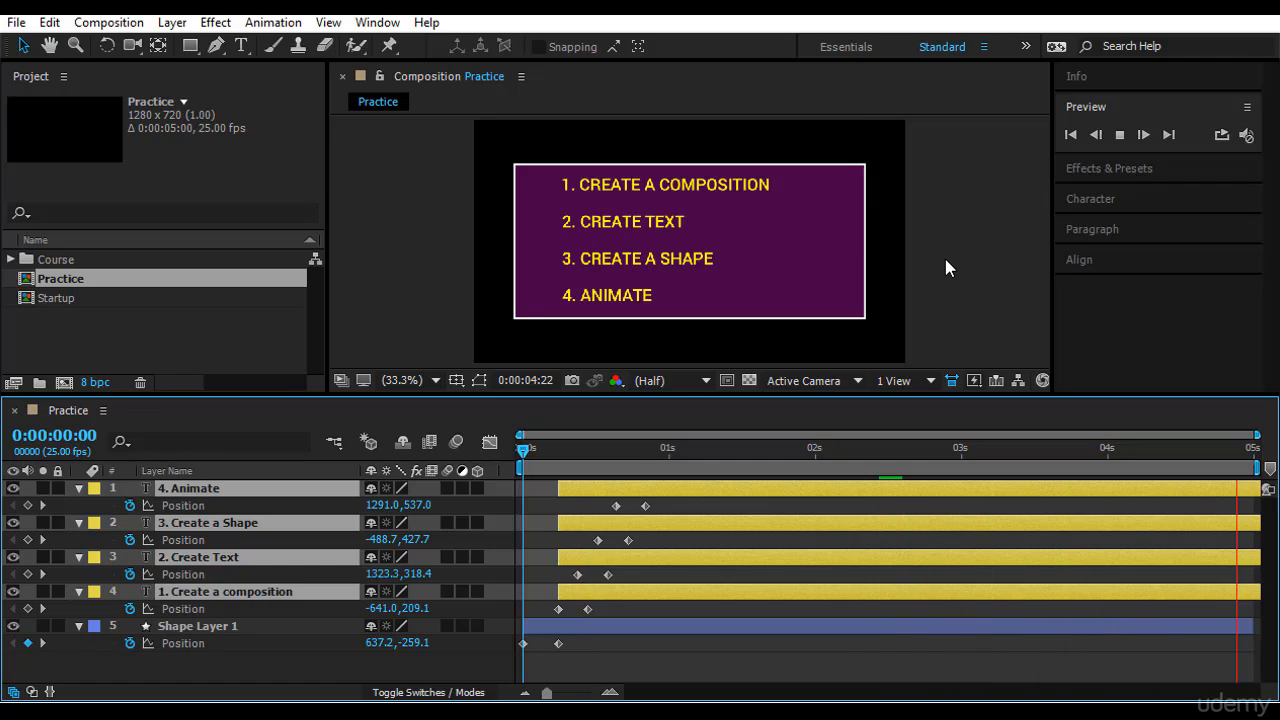
click(606, 659)
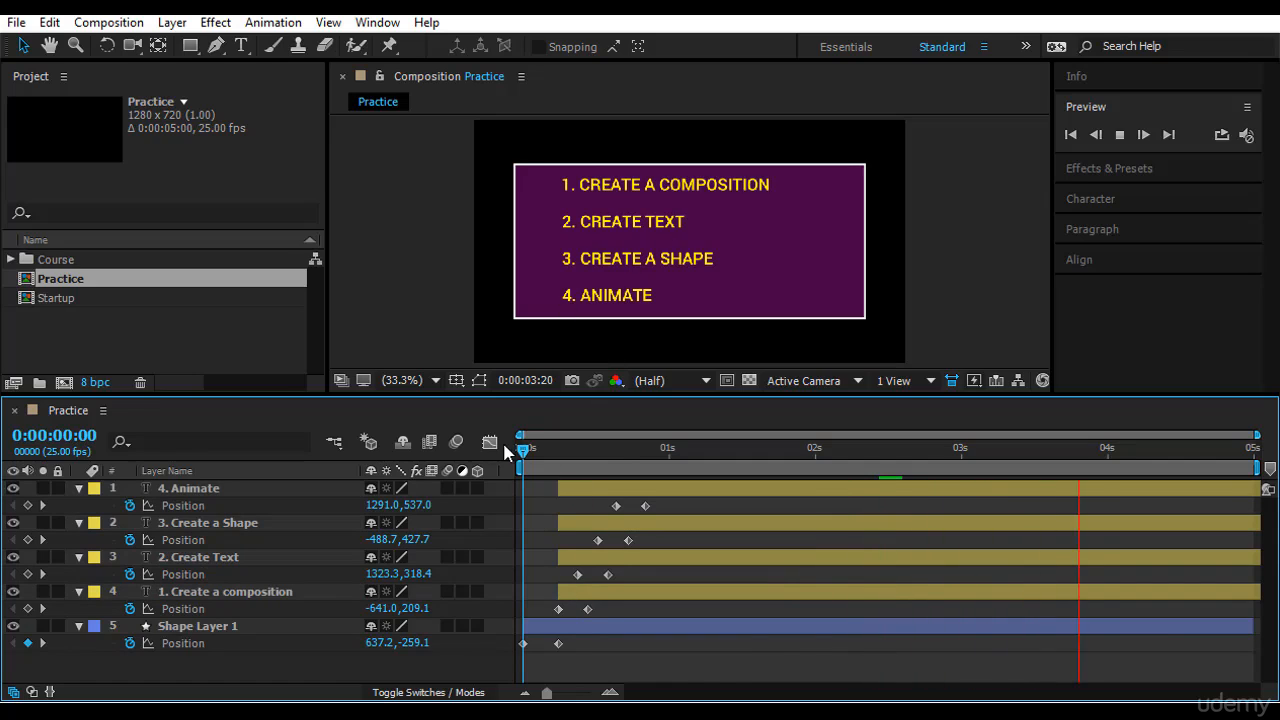
Step: Stagger the layer starts of "2. Create Text", "3. Create a Shape" and "4. Animate" to about frames 8, 11 and 14
drag(520, 456, 581, 458)
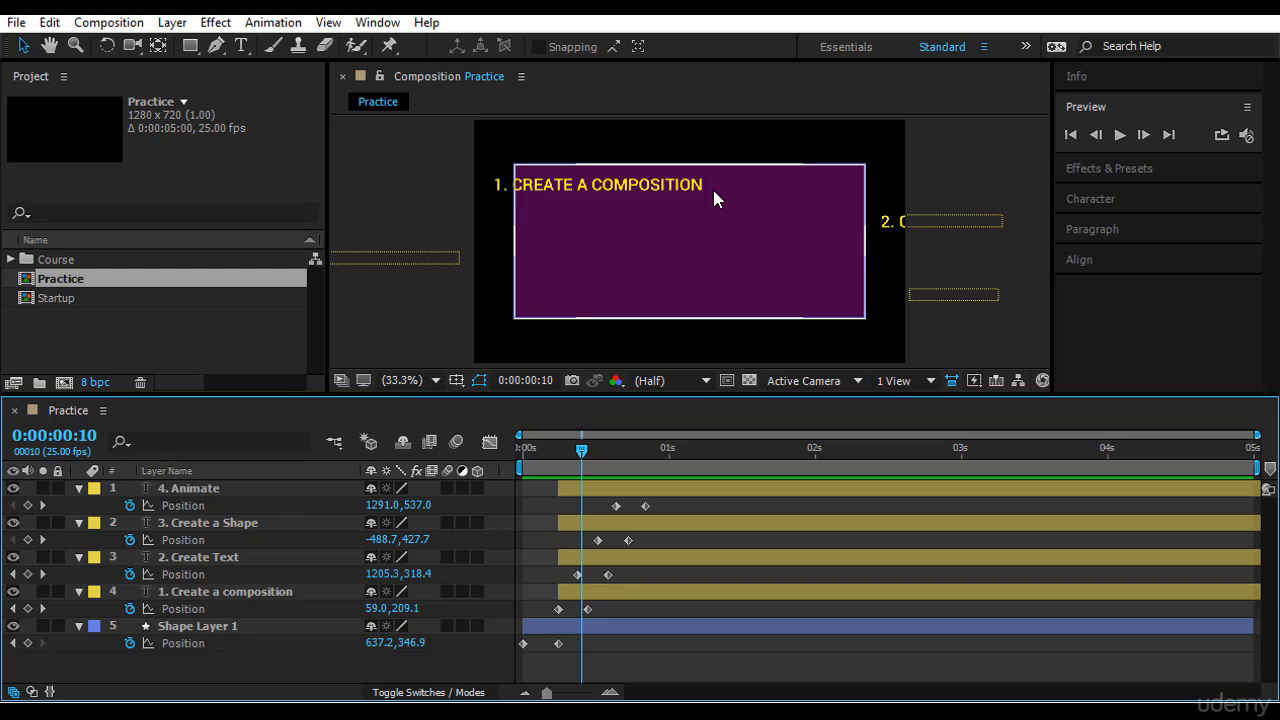
click(906, 218)
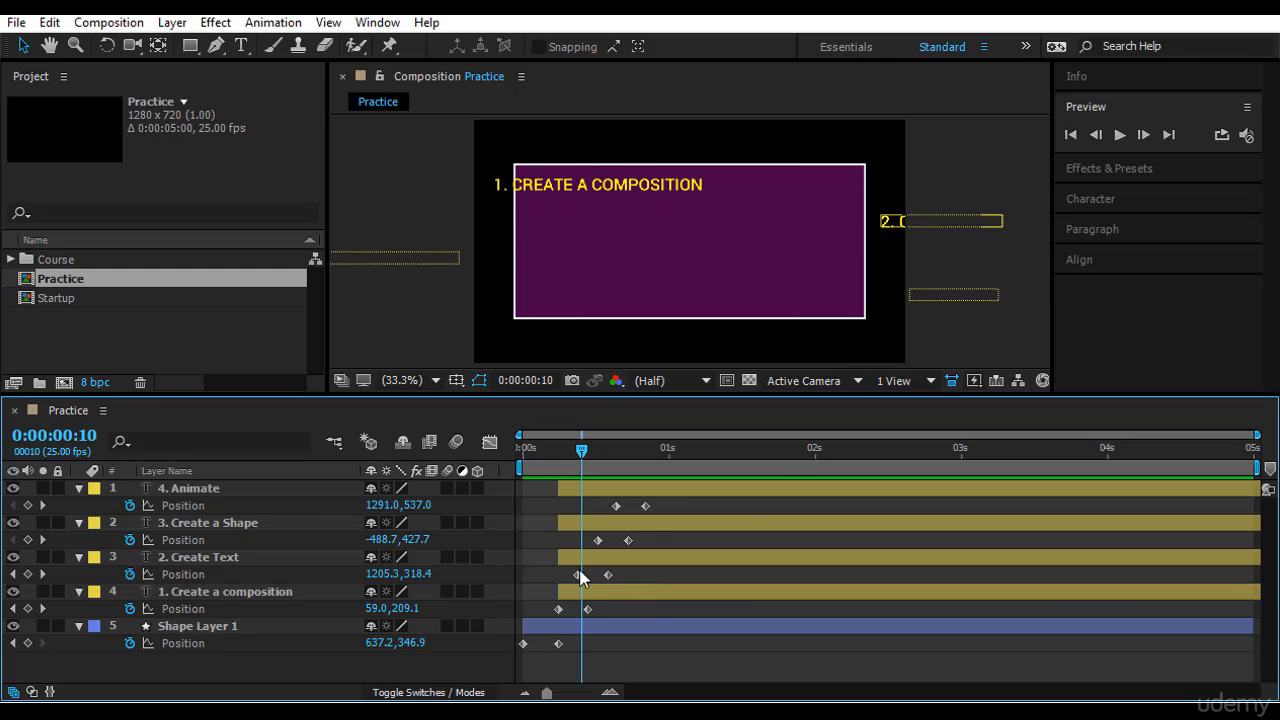
drag(622, 562, 687, 538)
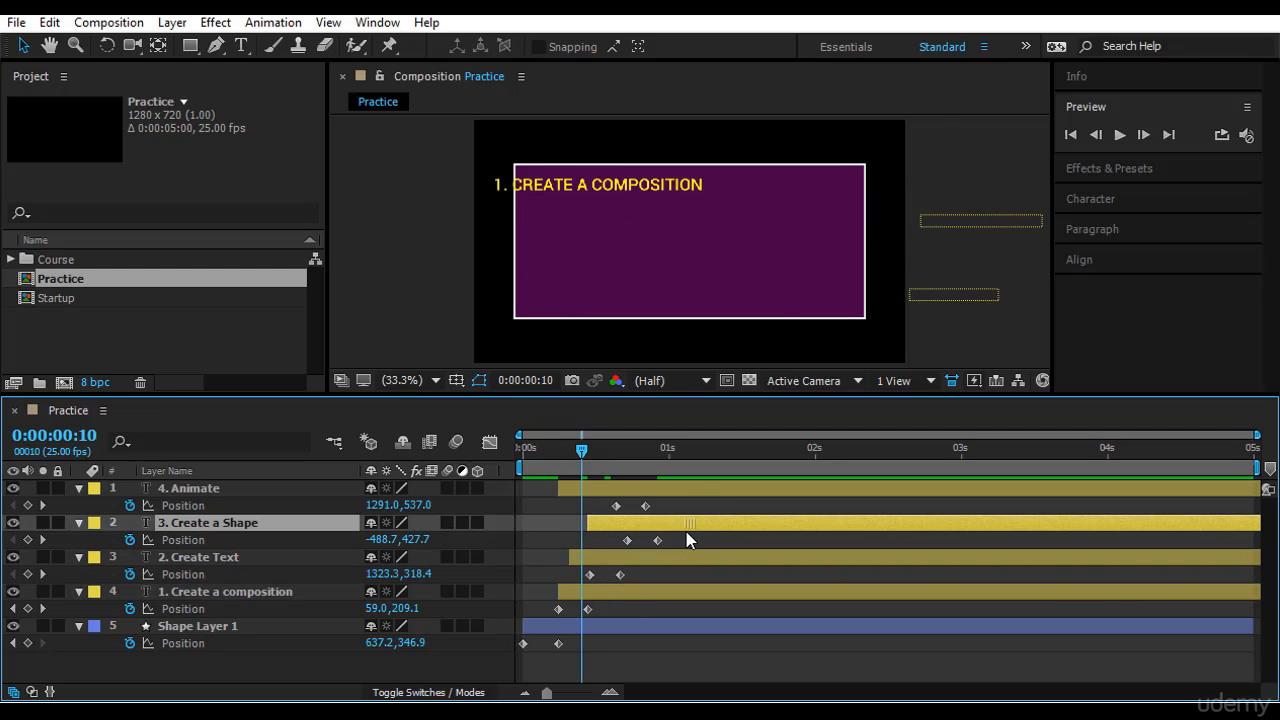
drag(715, 492, 760, 492)
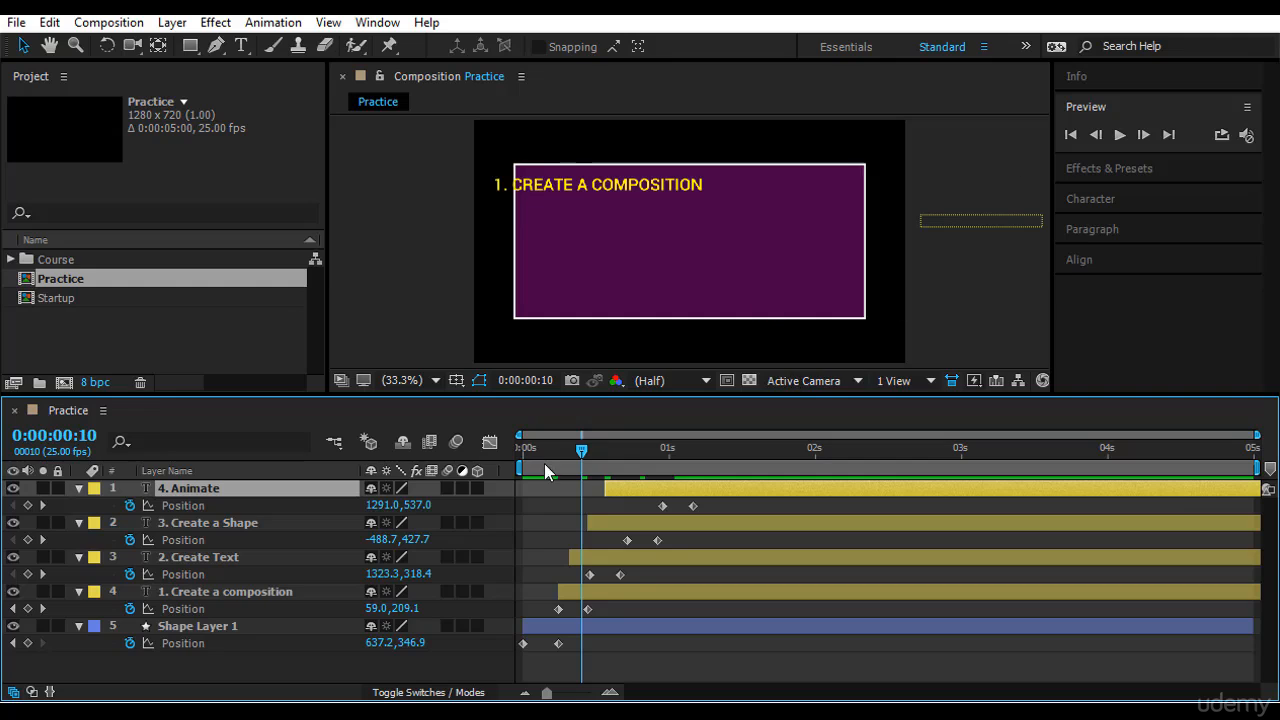
Step: Preview the Practice animation from 0:00:00:00 to check the staggered text entrances, and return to the start
drag(591, 460, 522, 458)
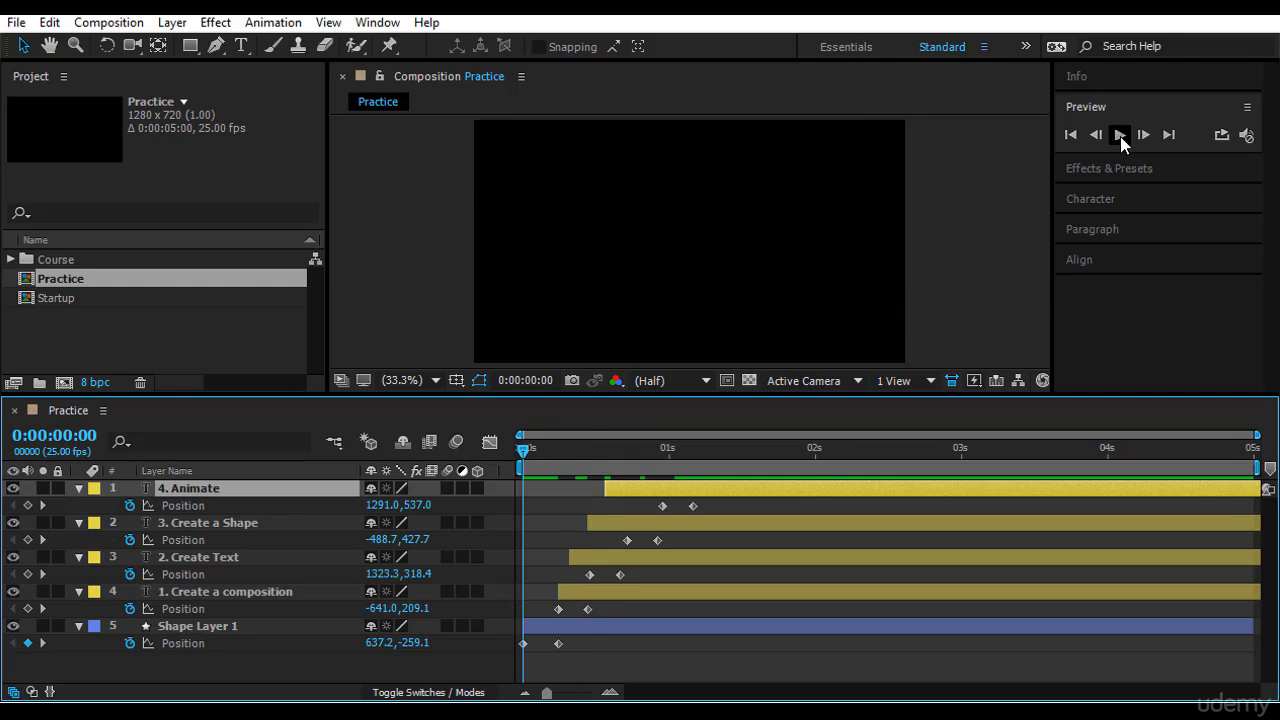
click(1120, 136)
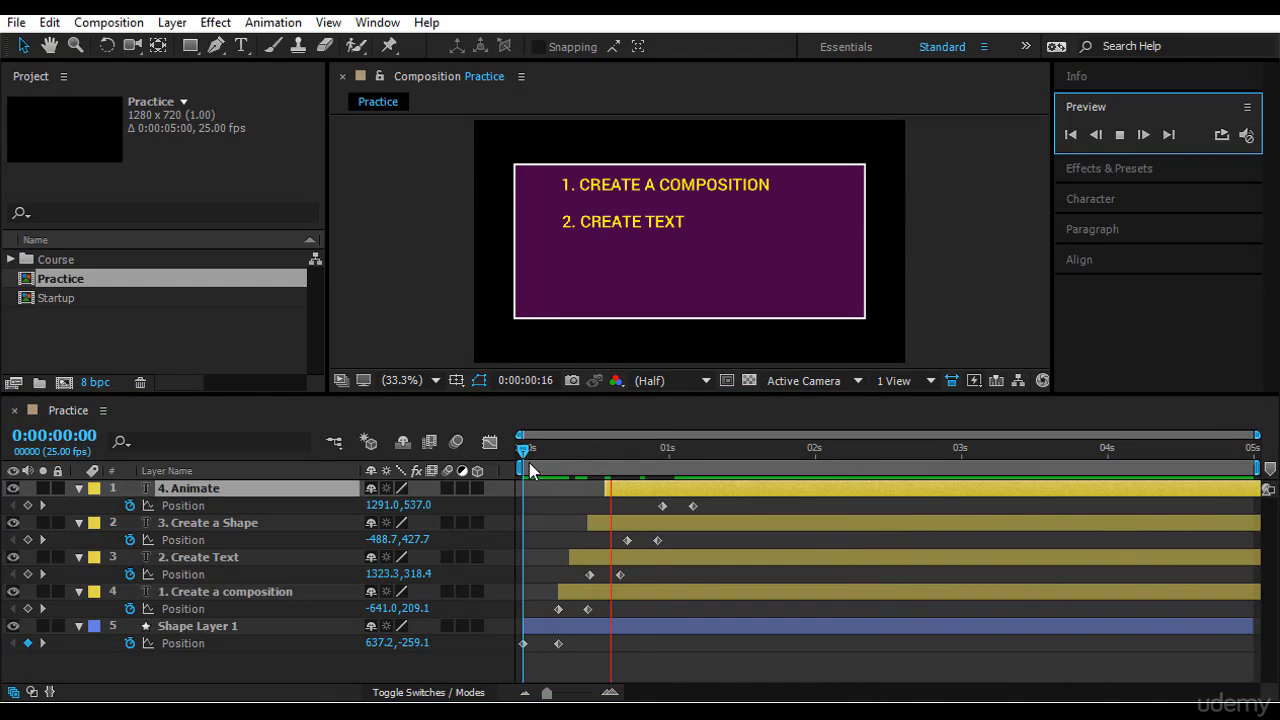
drag(529, 462, 440, 520)
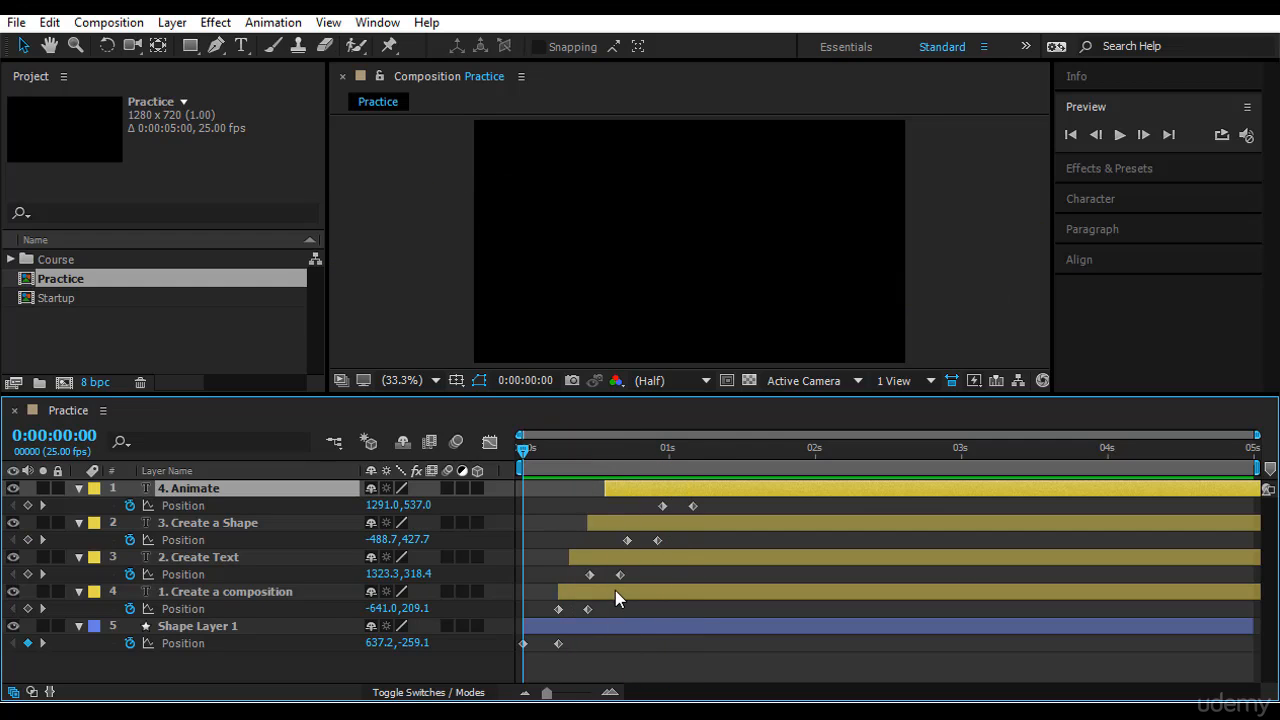
Step: Delay the layers "2. Create Text", "3. Create a Shape" and "4. Animate" to start at about frames 20, 29 and 38, and preview the animation
drag(633, 560, 823, 543)
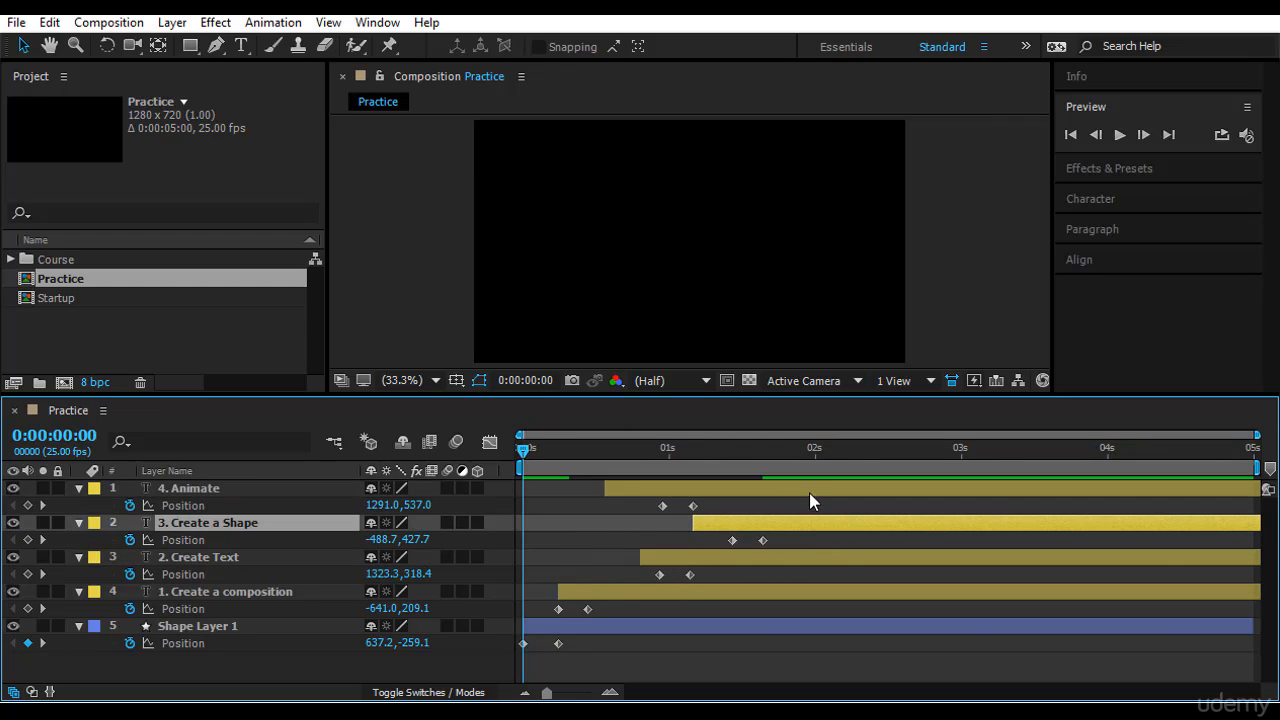
drag(809, 492, 935, 495)
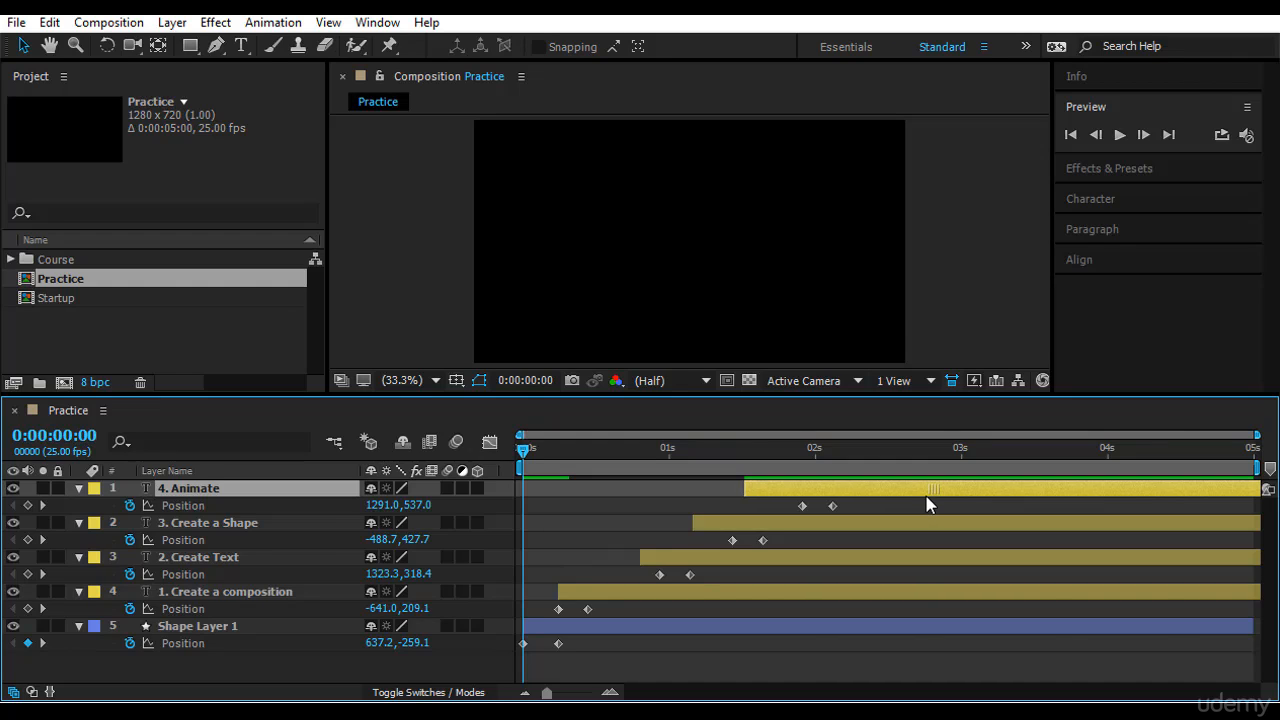
click(1120, 134)
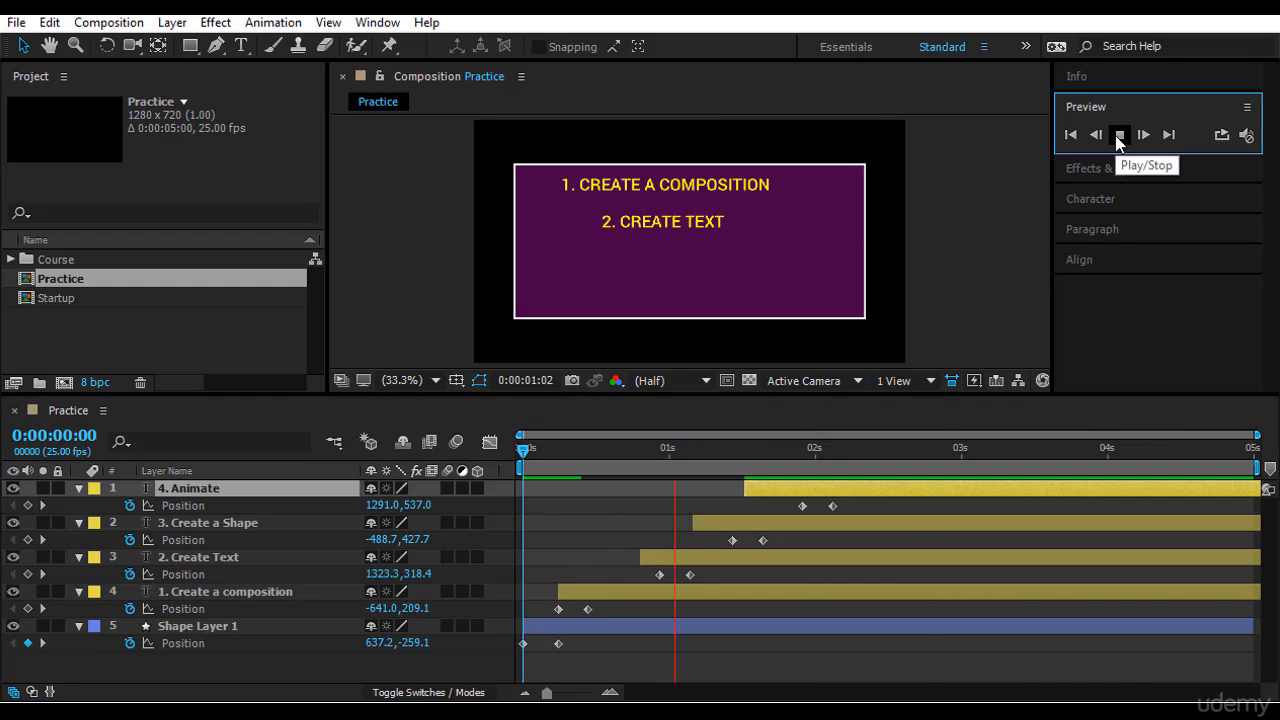